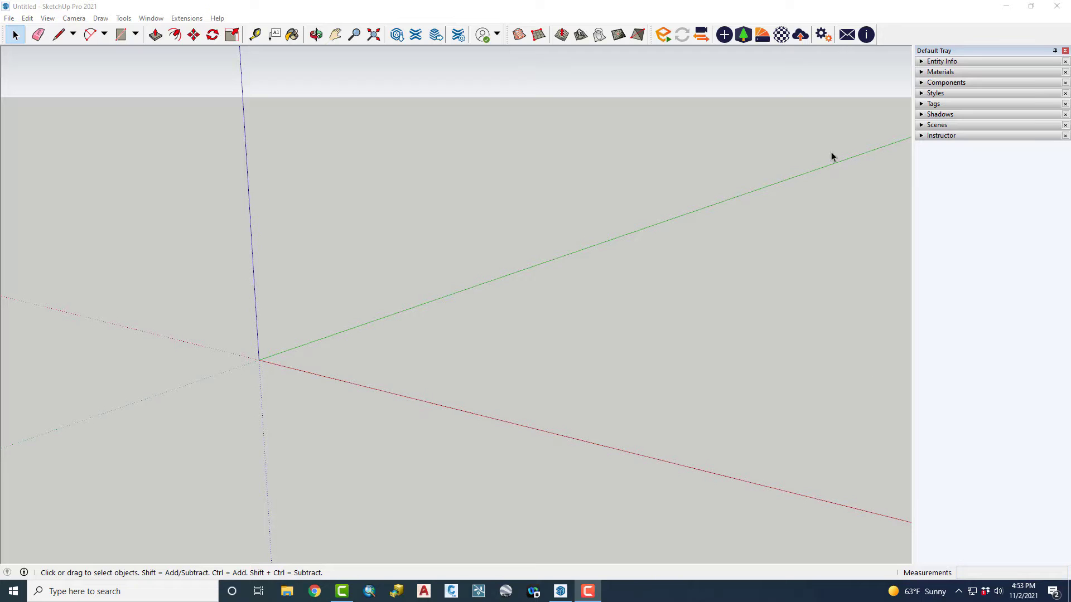
Step: Build an 800' by 800' sandbox grid from the origin and orbit to view it from above
{"action": "left_click", "coordinate": [545, 37]}
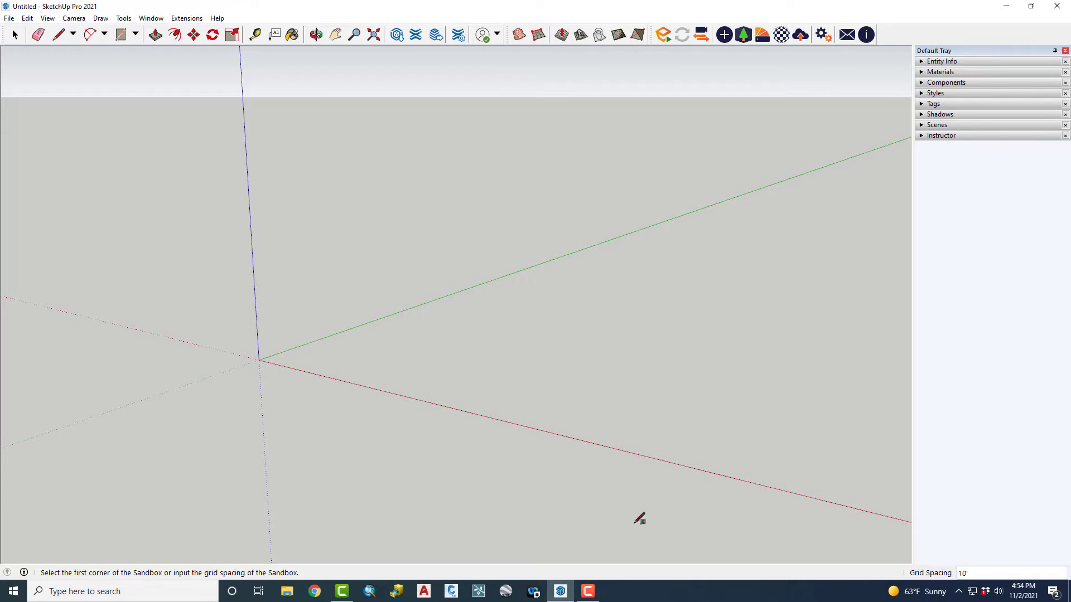
{"action": "left_click", "coordinate": [259, 359]}
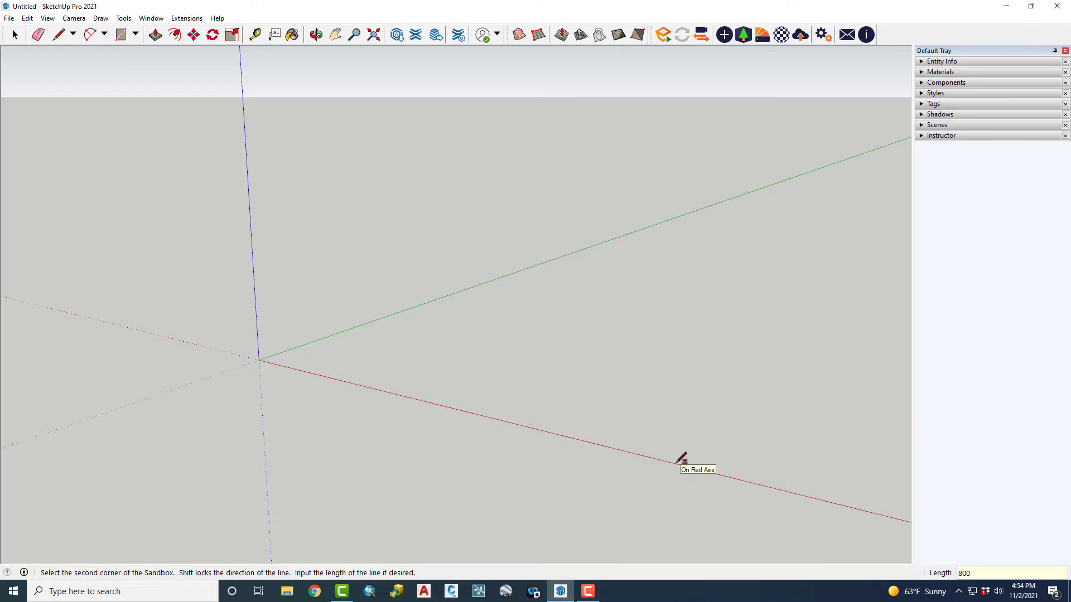
{"action": "type", "text": "800'"}
{"action": "key", "text": "Return"}
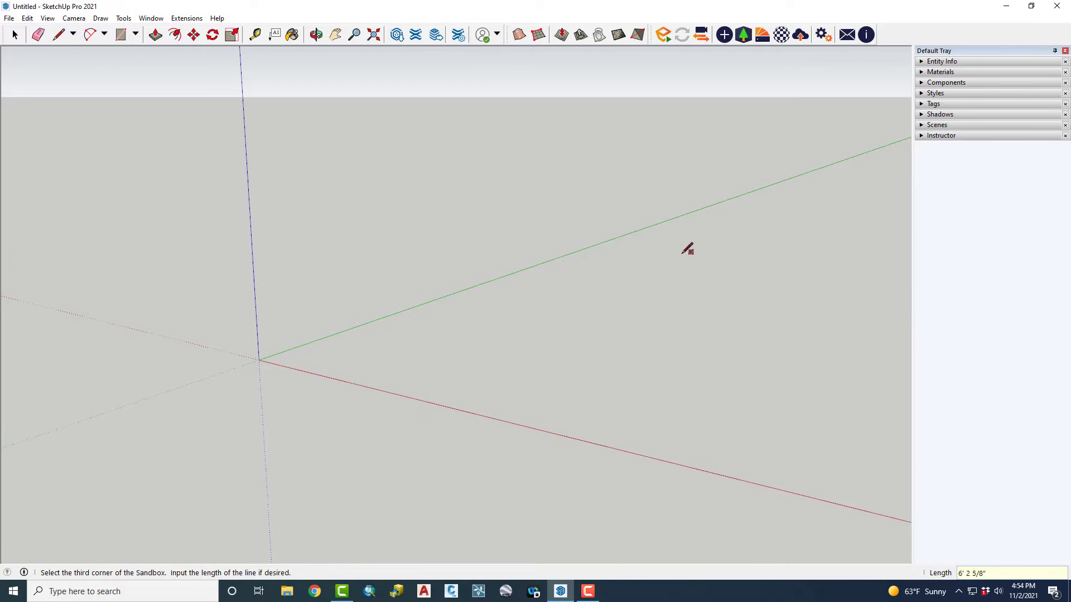
{"action": "type", "text": "800"}
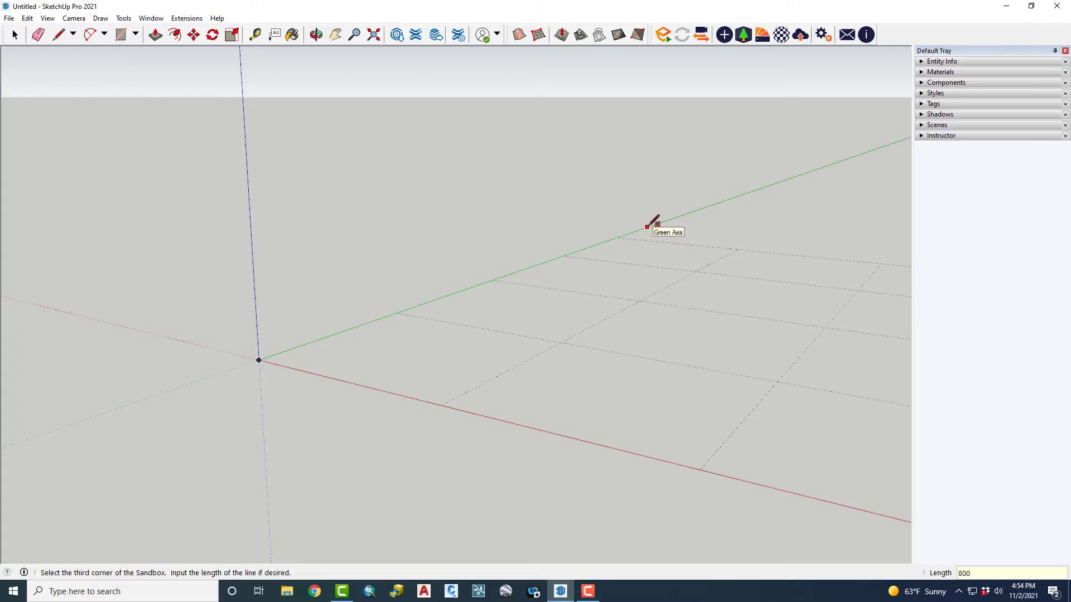
{"action": "type", "text": "'"}
{"action": "key", "text": "Return"}
{"action": "scroll", "coordinate": [399, 273], "scroll_direction": "down", "scroll_amount": 5}
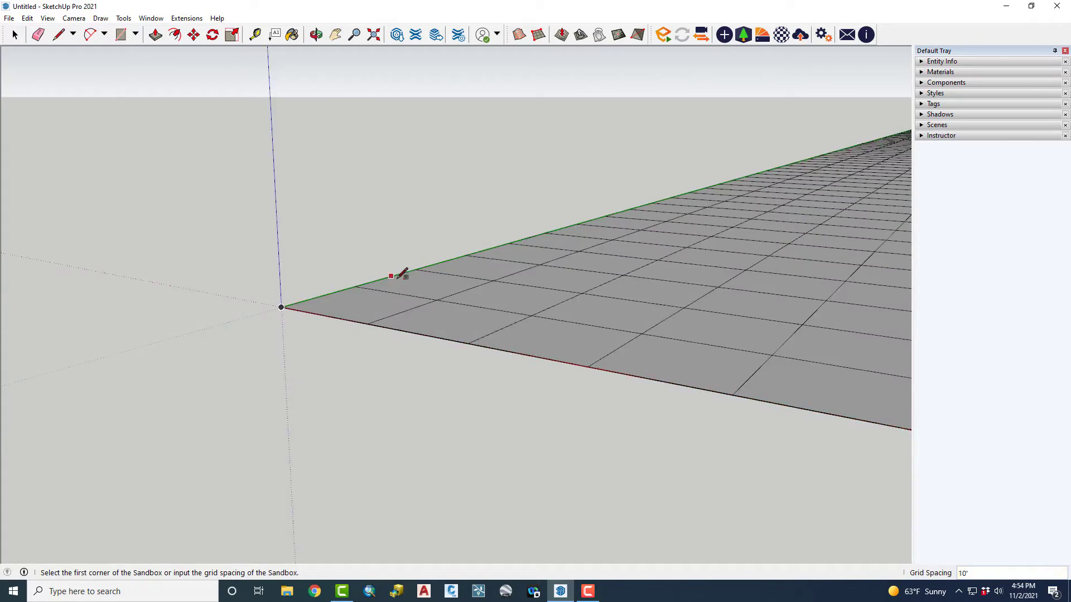
{"action": "middle_click_drag", "start_coordinate": [484, 231], "coordinate": [608, 244]}
{"action": "key", "text": "space"}
{"action": "scroll", "coordinate": [726, 271], "scroll_direction": "up", "scroll_amount": 3}
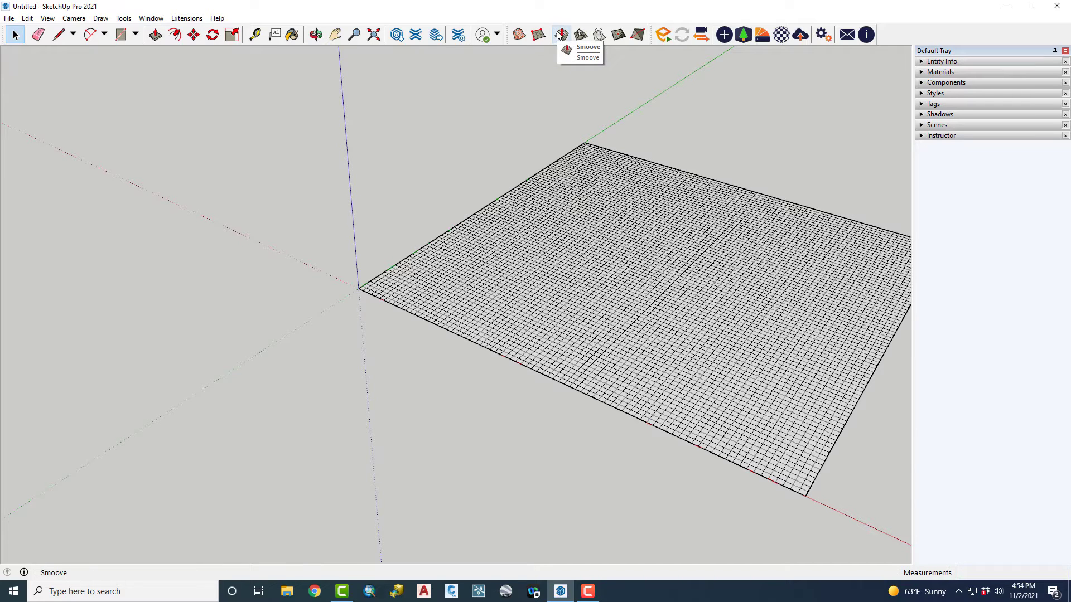
Step: Open the terrain group and raise two bumps on the mesh with Sandbox Smoove
{"action": "double_click", "coordinate": [484, 248]}
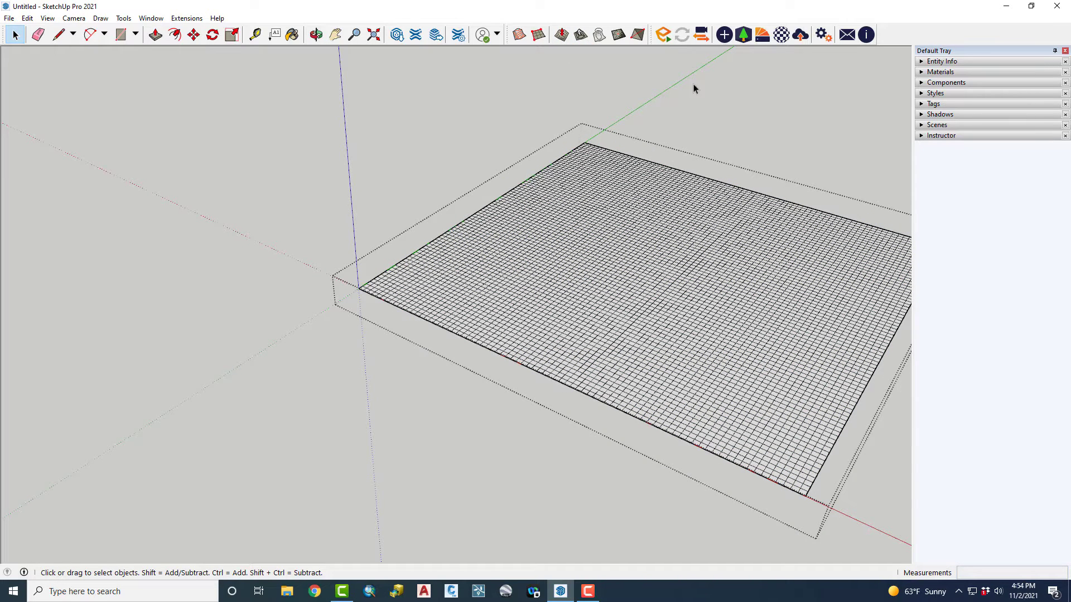
{"action": "left_click", "coordinate": [562, 36]}
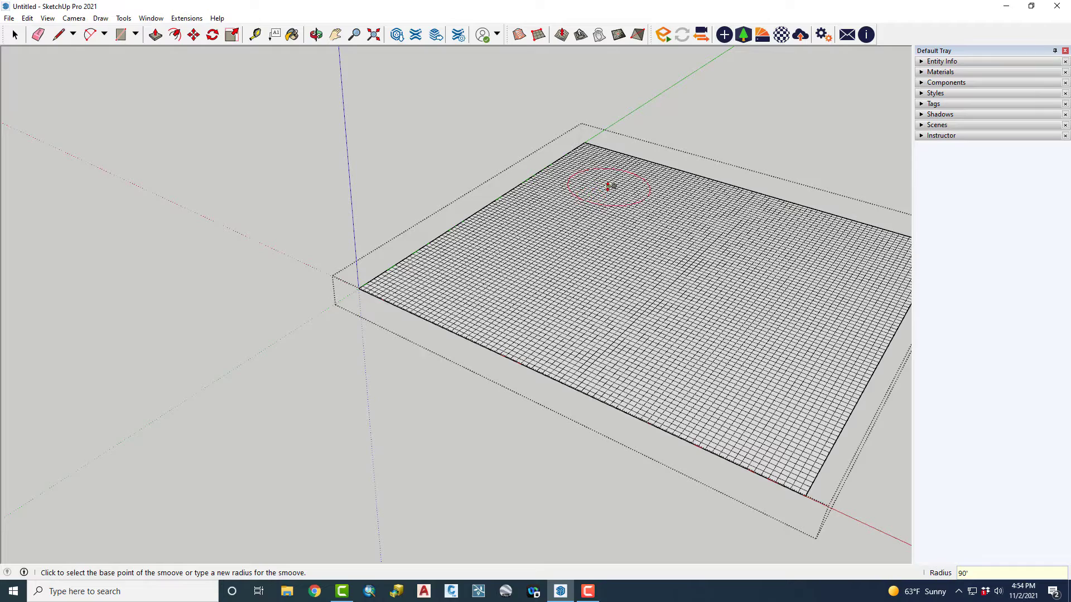
{"action": "left_click", "coordinate": [607, 183]}
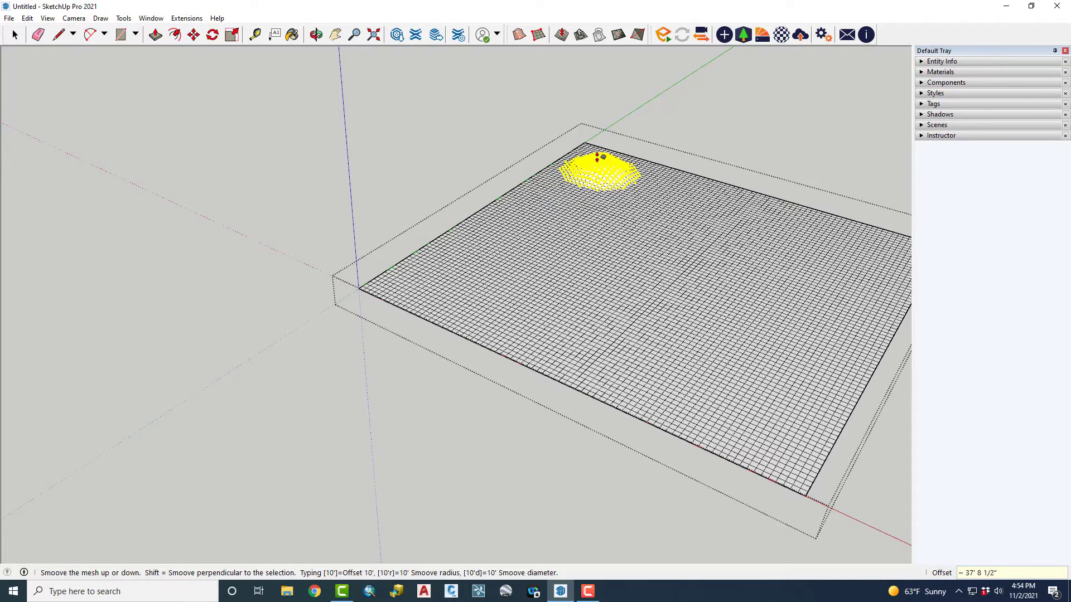
{"action": "left_click", "coordinate": [603, 163]}
{"action": "left_click", "coordinate": [557, 226]}
{"action": "left_click", "coordinate": [573, 217]}
Step: Change the smoove radius to 300', then 180', and raise another bump
{"action": "type", "text": "300"}
{"action": "key", "text": "Return"}
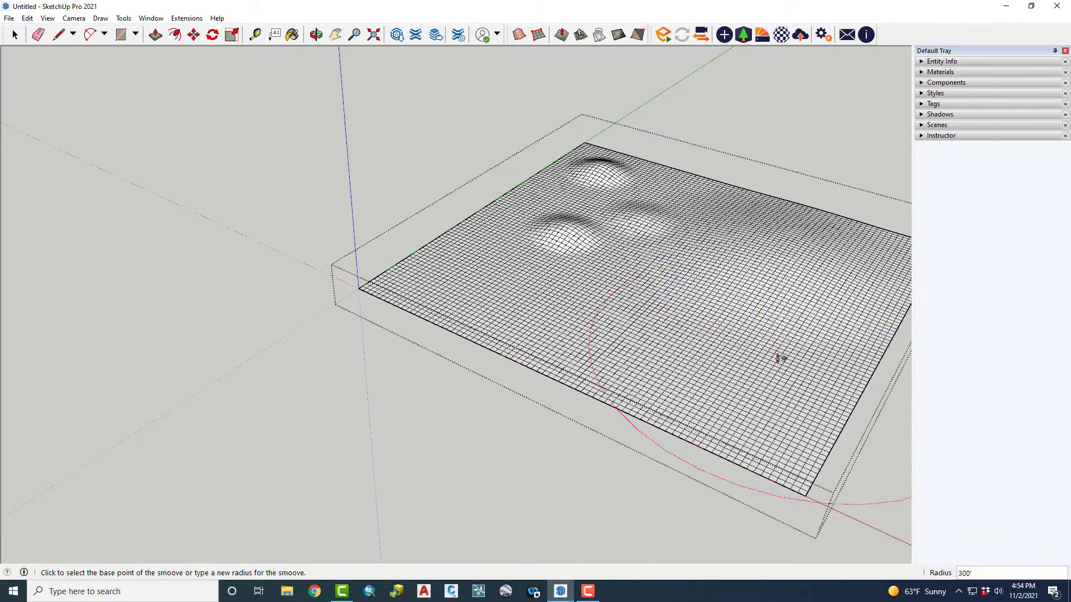
{"action": "type", "text": "180"}
{"action": "key", "text": "Return"}
{"action": "left_click", "coordinate": [710, 167]}
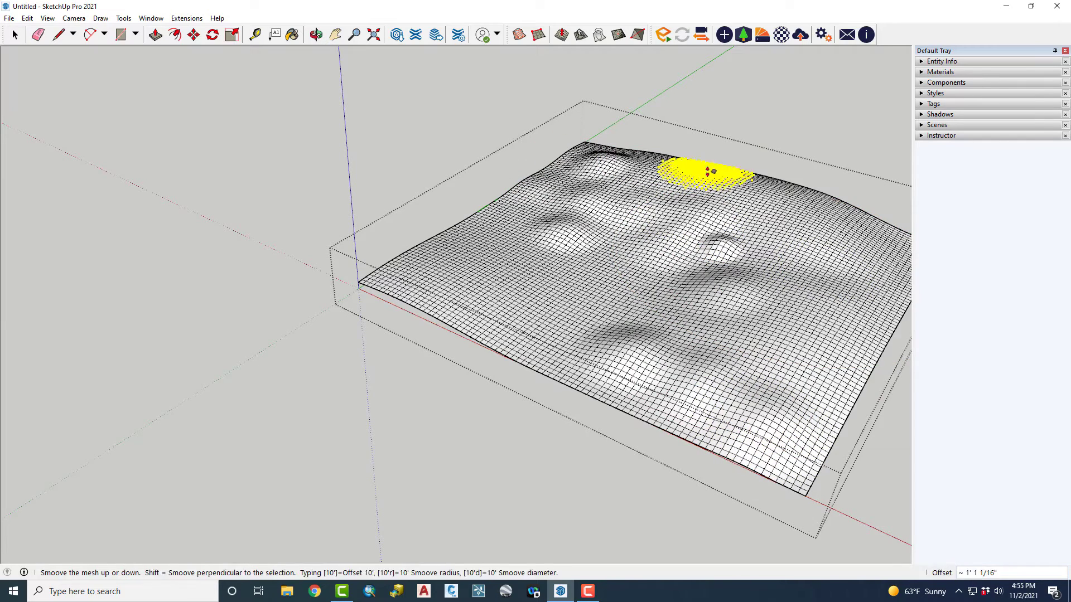
{"action": "left_click", "coordinate": [711, 162]}
Step: Reopen the terrain group, select the whole mesh and rebuild it as a smooth surface
{"action": "key", "text": "space"}
{"action": "left_click", "coordinate": [256, 193]}
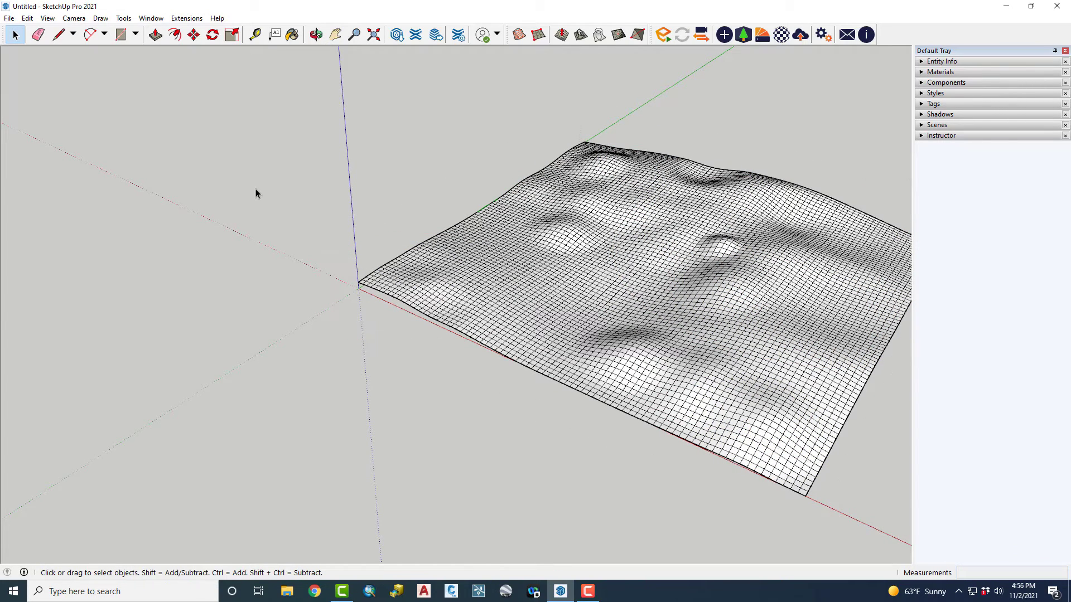
{"action": "double_click", "coordinate": [502, 266]}
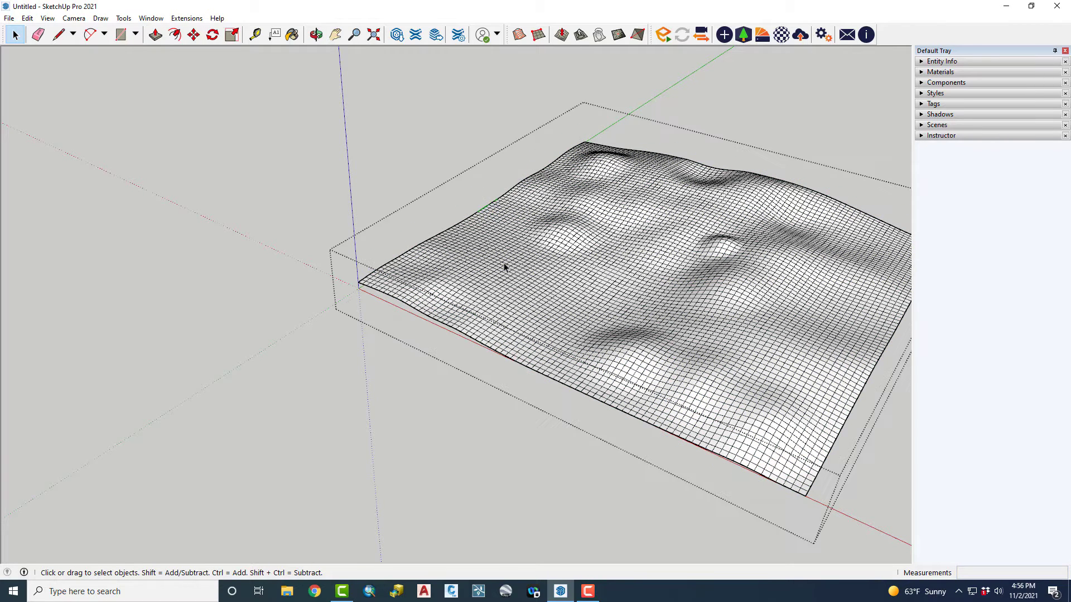
{"action": "triple_click", "coordinate": [532, 273]}
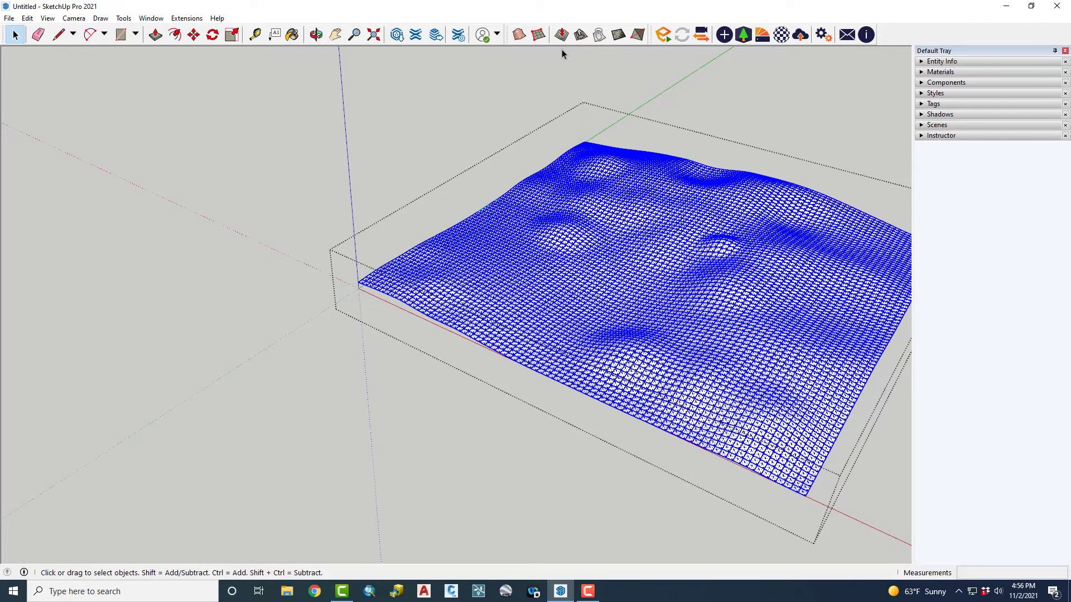
{"action": "left_click", "coordinate": [515, 35]}
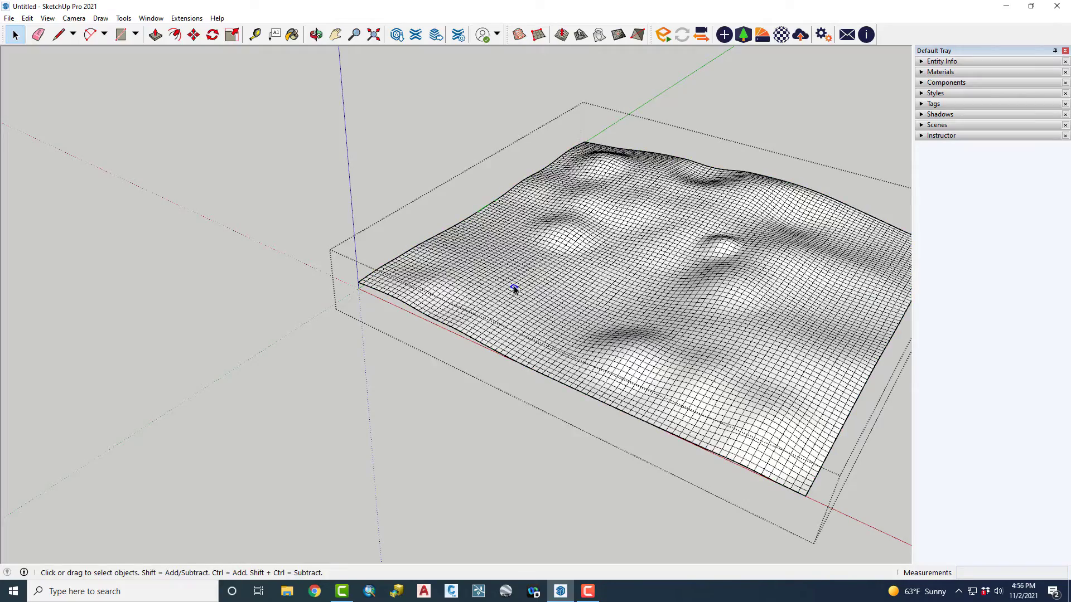
Step: Clear the mesh selection and orbit around to review the smoothed terrain
{"action": "triple_click", "coordinate": [514, 288]}
{"action": "scroll", "coordinate": [514, 288], "scroll_direction": "up", "scroll_amount": 8}
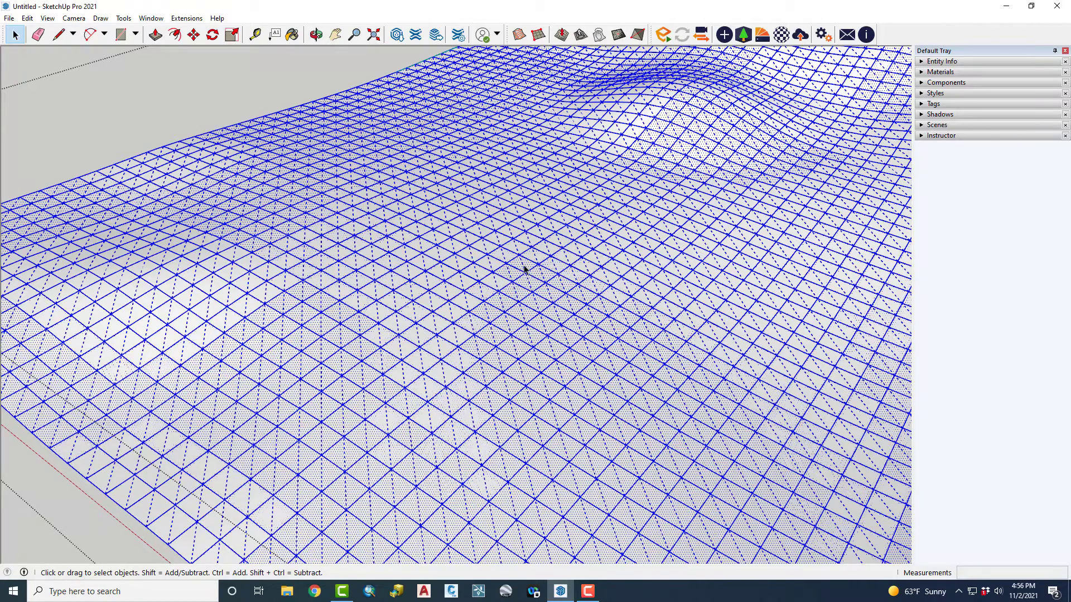
{"action": "key", "text": "ctrl+t"}
{"action": "scroll", "coordinate": [514, 256], "scroll_direction": "down", "scroll_amount": 6}
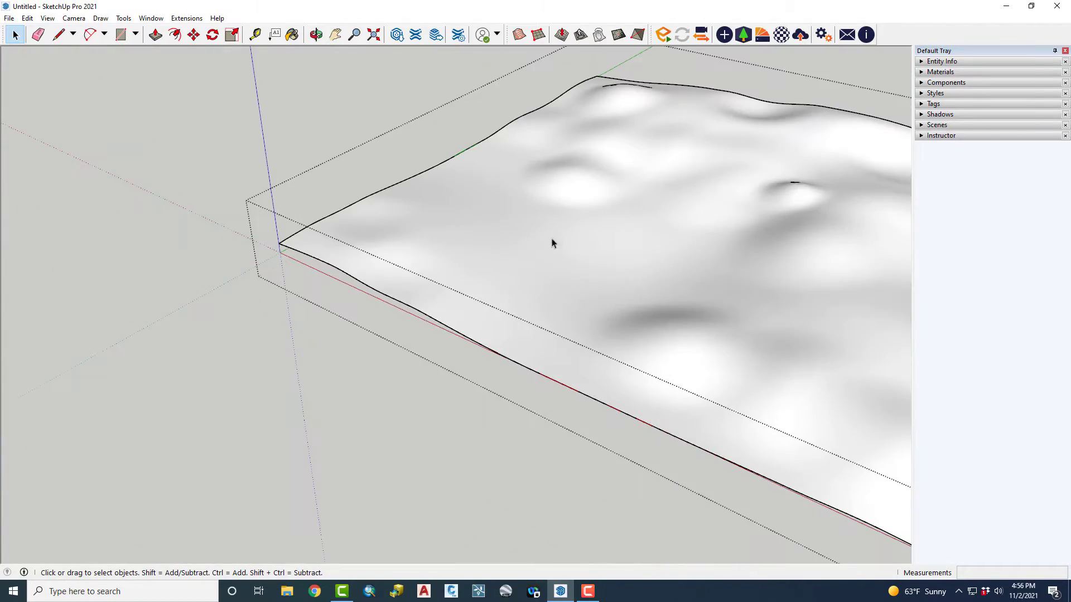
{"action": "middle_click_drag", "start_coordinate": [531, 210], "coordinate": [416, 196]}
{"action": "middle_click_drag", "start_coordinate": [541, 223], "coordinate": [535, 249]}
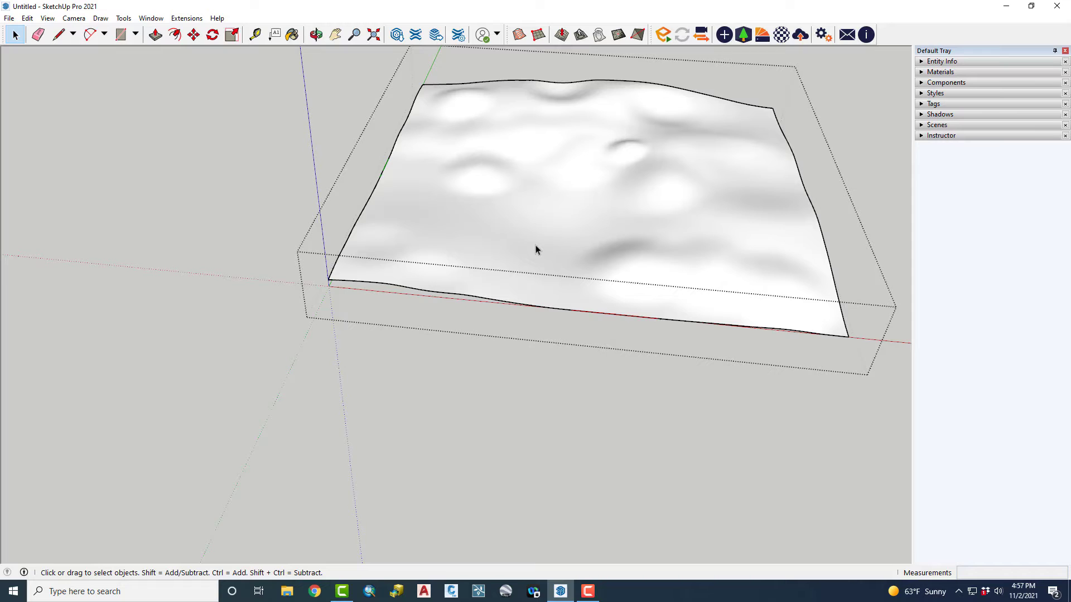
Step: Draw a large arc across the terrain and lift it above the surface
{"action": "scroll", "coordinate": [245, 196], "scroll_direction": "down", "scroll_amount": 5}
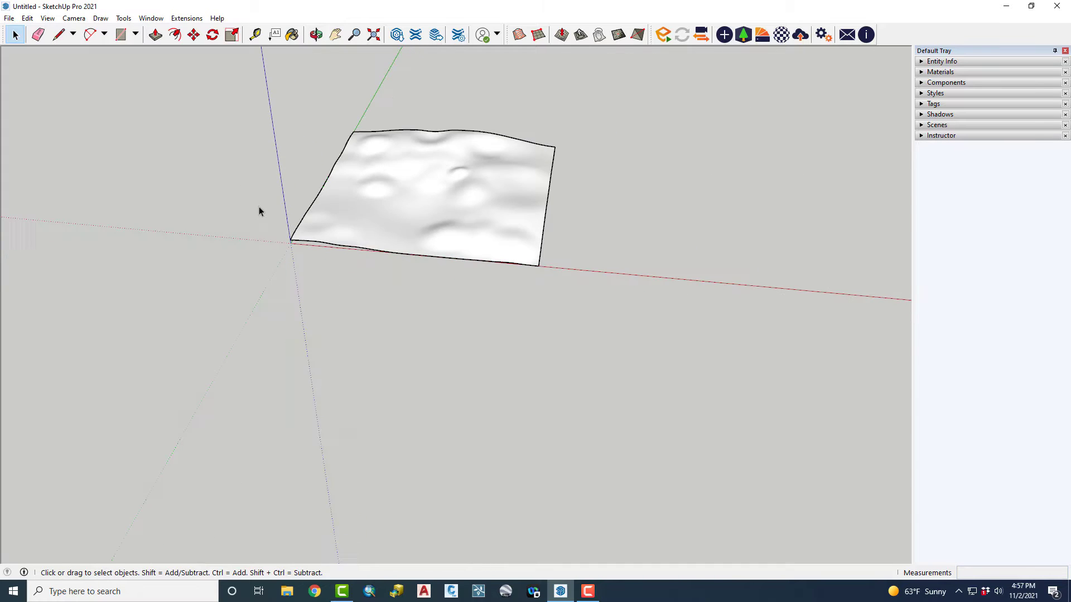
{"action": "middle_click_drag", "start_coordinate": [259, 209], "coordinate": [195, 163]}
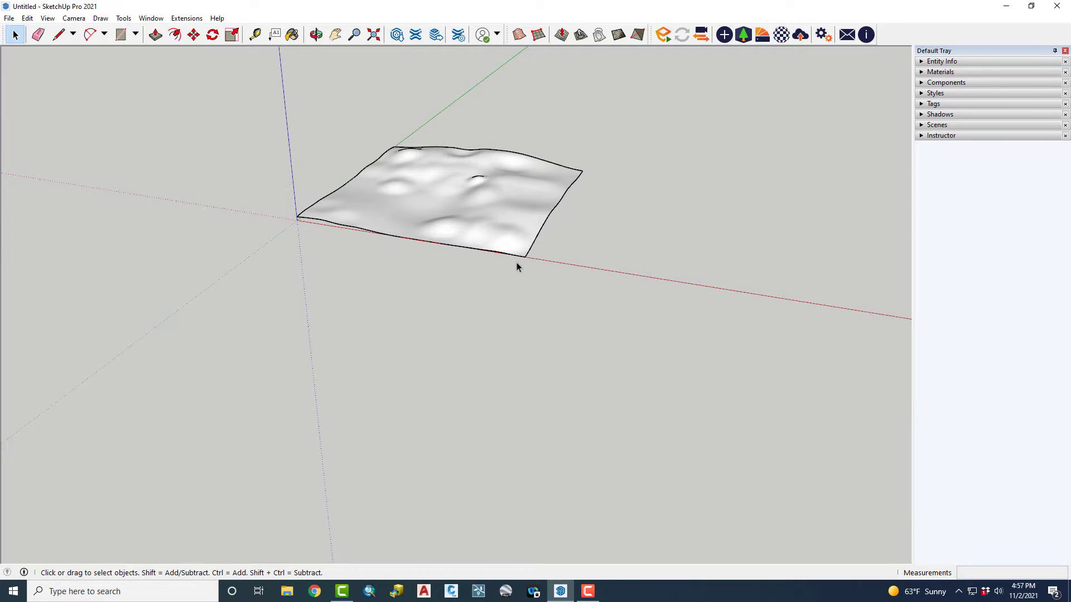
{"action": "left_click", "coordinate": [89, 34]}
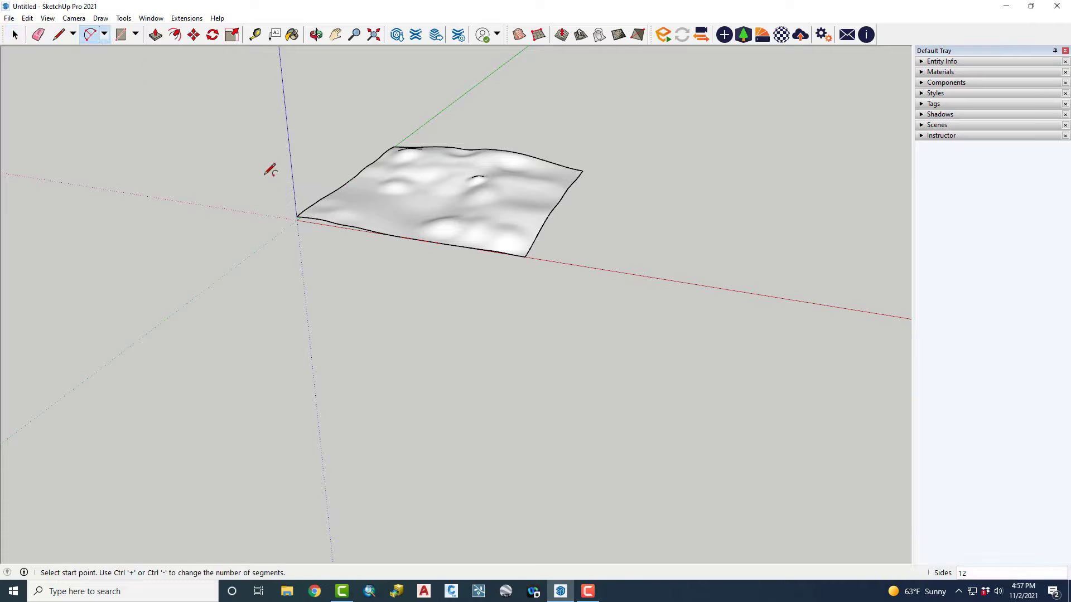
{"action": "left_click", "coordinate": [285, 204]}
{"action": "left_click", "coordinate": [577, 255]}
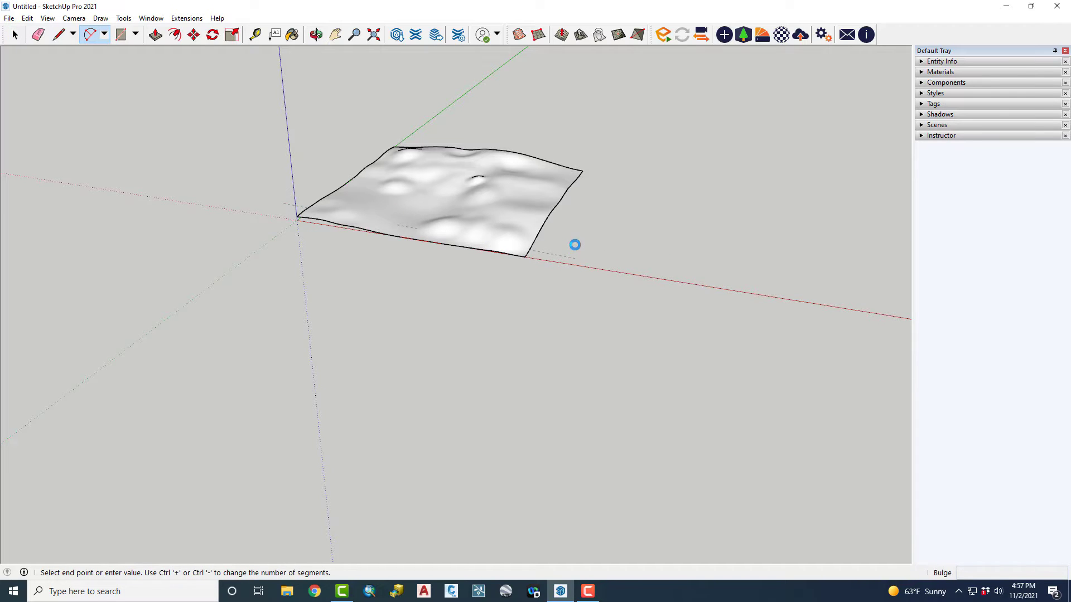
{"action": "left_click", "coordinate": [586, 223]}
{"action": "key", "text": "m"}
{"action": "left_click", "coordinate": [566, 251]}
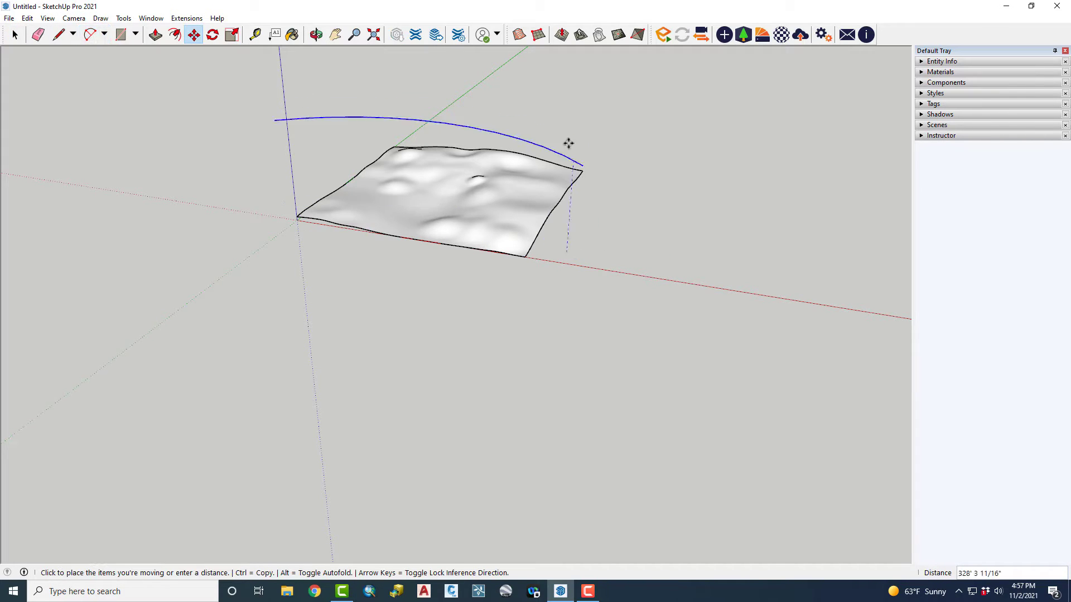
{"action": "left_click", "coordinate": [567, 133]}
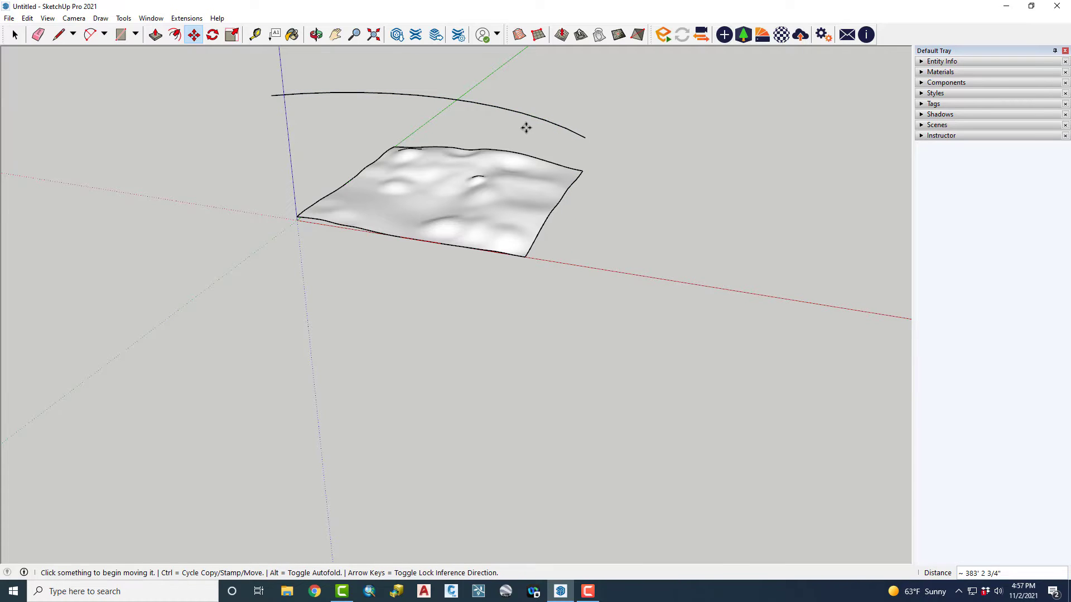
Step: Offset the arc into a parallel second arc and join their ends with lines
{"action": "left_click", "coordinate": [174, 35]}
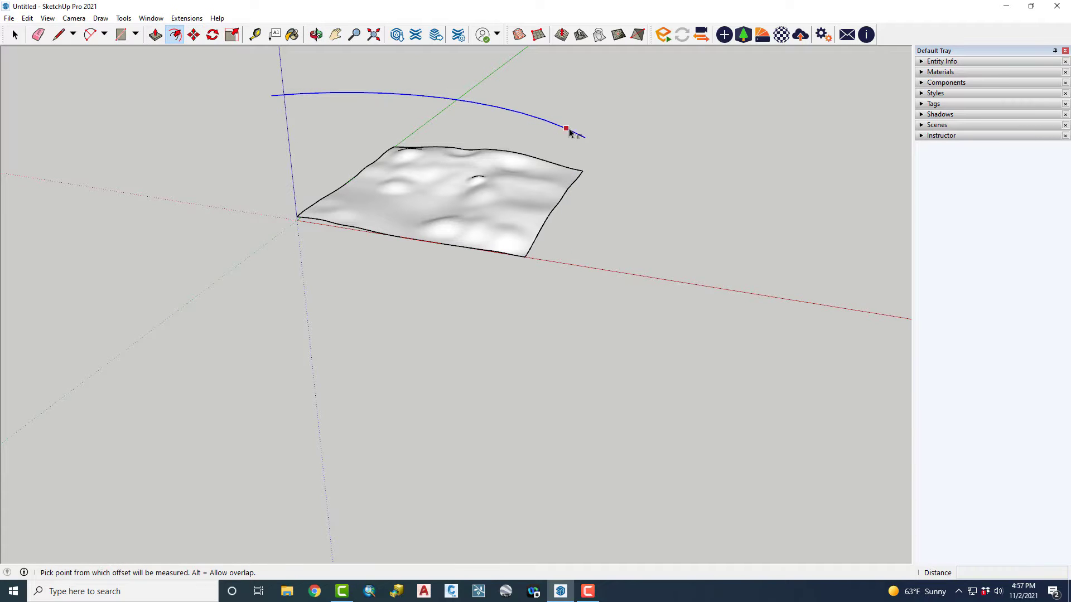
{"action": "left_click", "coordinate": [570, 133]}
{"action": "left_click", "coordinate": [584, 127]}
{"action": "key", "text": "l"}
{"action": "scroll", "coordinate": [543, 144], "scroll_direction": "up", "scroll_amount": 5}
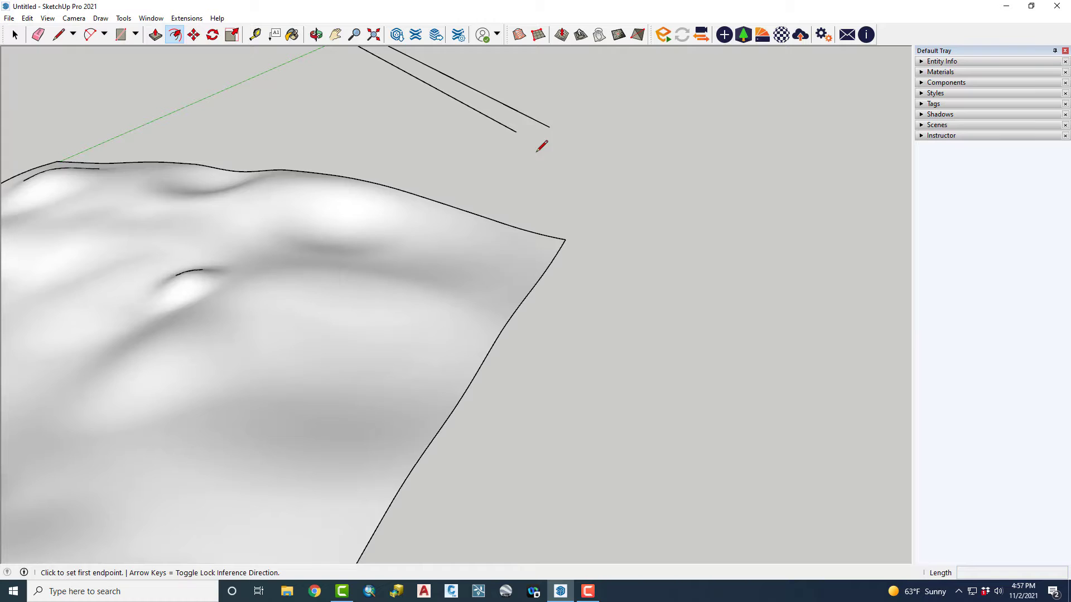
{"action": "scroll", "coordinate": [613, 167], "scroll_direction": "down", "scroll_amount": 4}
{"action": "left_click", "coordinate": [624, 170]}
{"action": "scroll", "coordinate": [311, 142], "scroll_direction": "up", "scroll_amount": 5}
{"action": "middle_click_drag", "start_coordinate": [311, 142], "coordinate": [366, 150]}
{"action": "scroll", "coordinate": [538, 210], "scroll_direction": "down", "scroll_amount": 5}
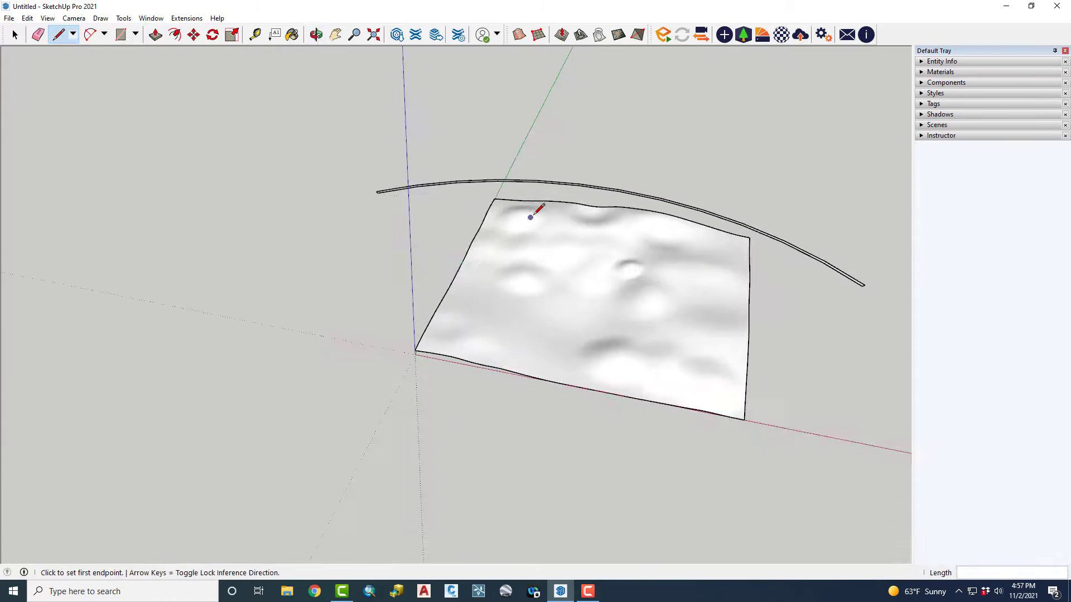
Step: Drape the path outline onto the terrain and delete the floating original
{"action": "key", "text": "space"}
{"action": "left_click", "coordinate": [759, 261]}
{"action": "middle_click_drag", "start_coordinate": [760, 261], "coordinate": [706, 249]}
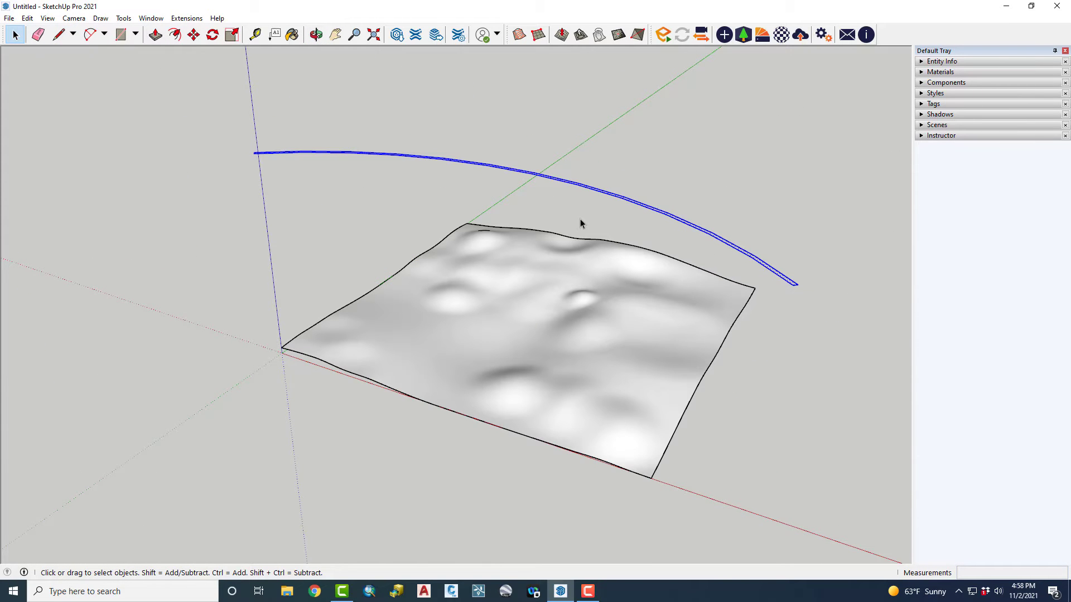
{"action": "left_click", "coordinate": [599, 34]}
{"action": "left_click", "coordinate": [635, 354]}
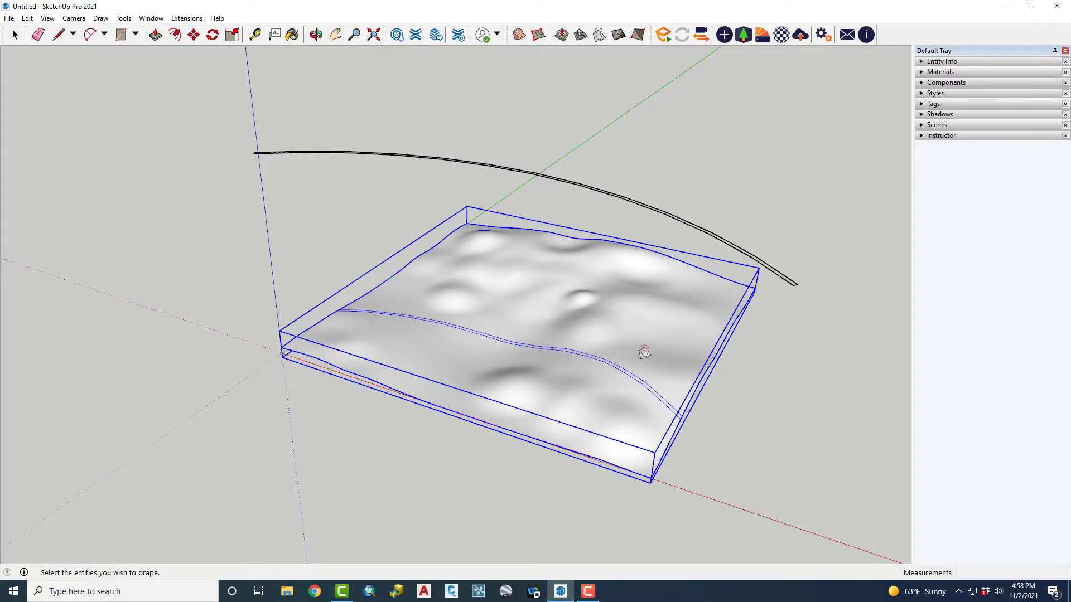
{"action": "key", "text": "space"}
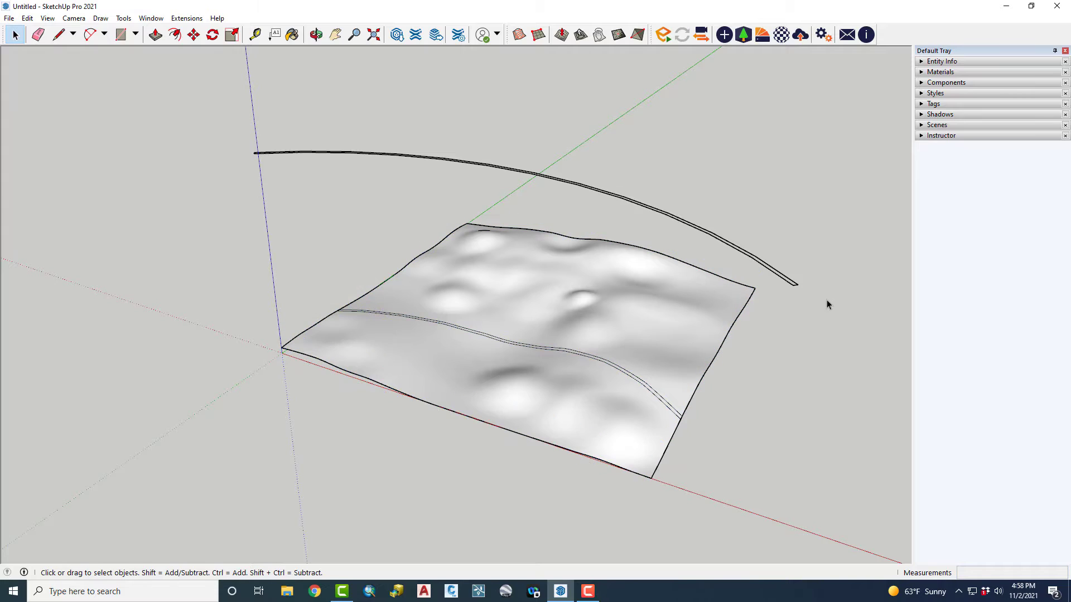
{"action": "left_click", "coordinate": [790, 286]}
{"action": "key", "text": "Delete"}
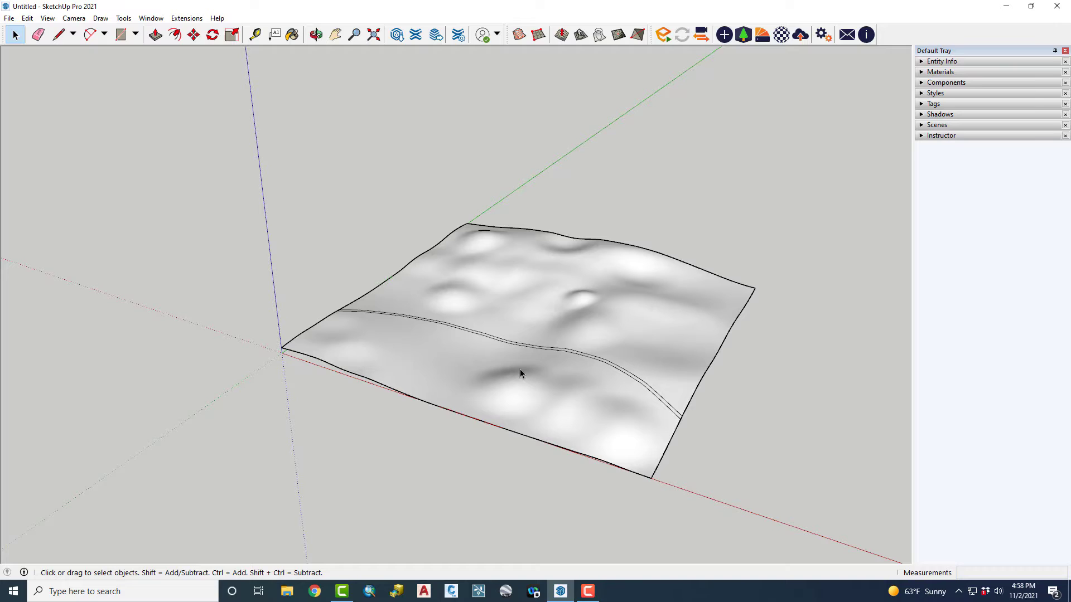
Step: Show the Materials tray and open the terrain group for editing
{"action": "scroll", "coordinate": [525, 359], "scroll_direction": "up", "scroll_amount": 4}
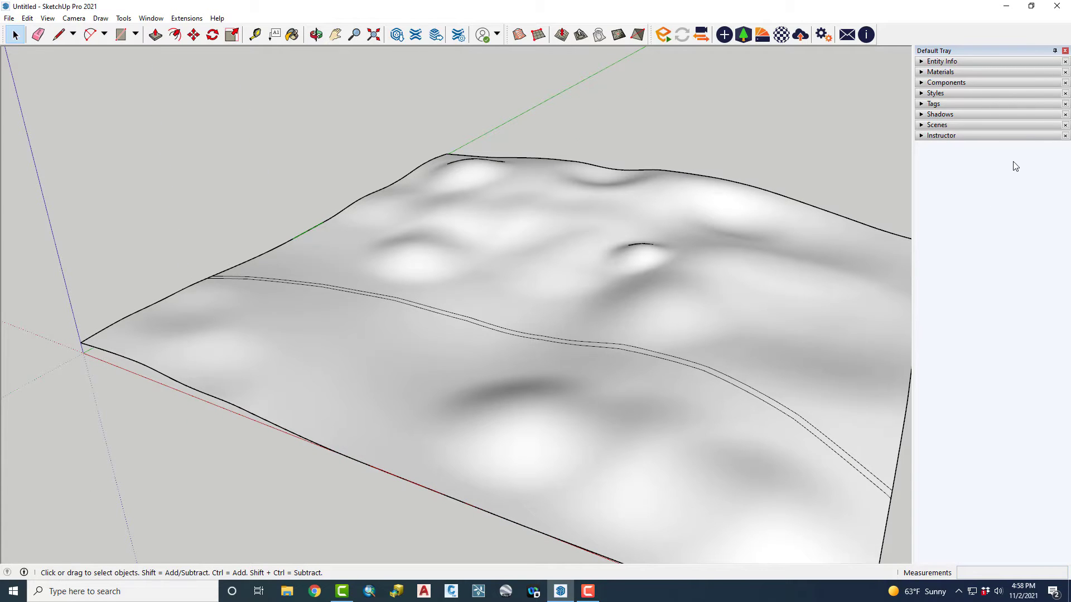
{"action": "left_click", "coordinate": [926, 72]}
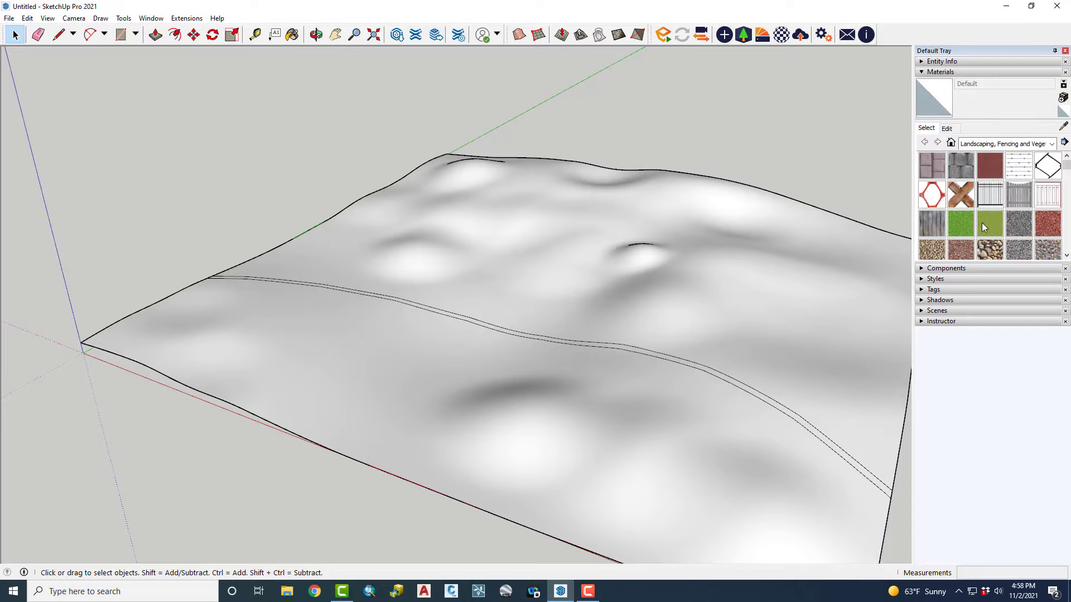
{"action": "key", "text": "space"}
{"action": "double_click", "coordinate": [718, 339]}
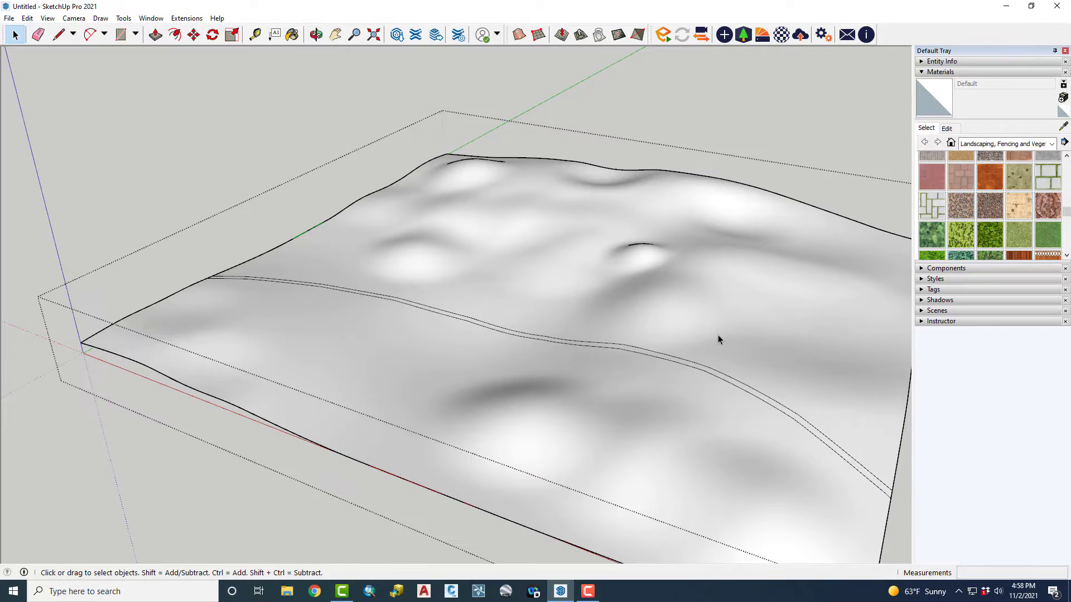
{"action": "left_click", "coordinate": [748, 333]}
{"action": "key", "text": "Escape"}
Step: Paint the terrain above and below the path with Vegetation Grass Artificial
{"action": "left_click", "coordinate": [1048, 234]}
{"action": "left_click", "coordinate": [693, 362]}
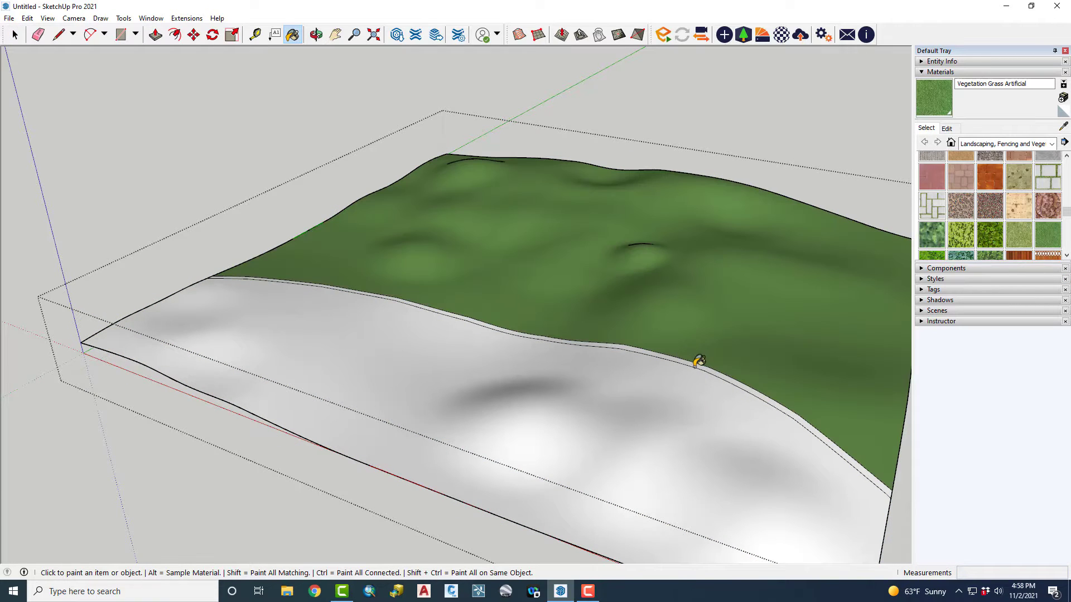
{"action": "left_click", "coordinate": [690, 383]}
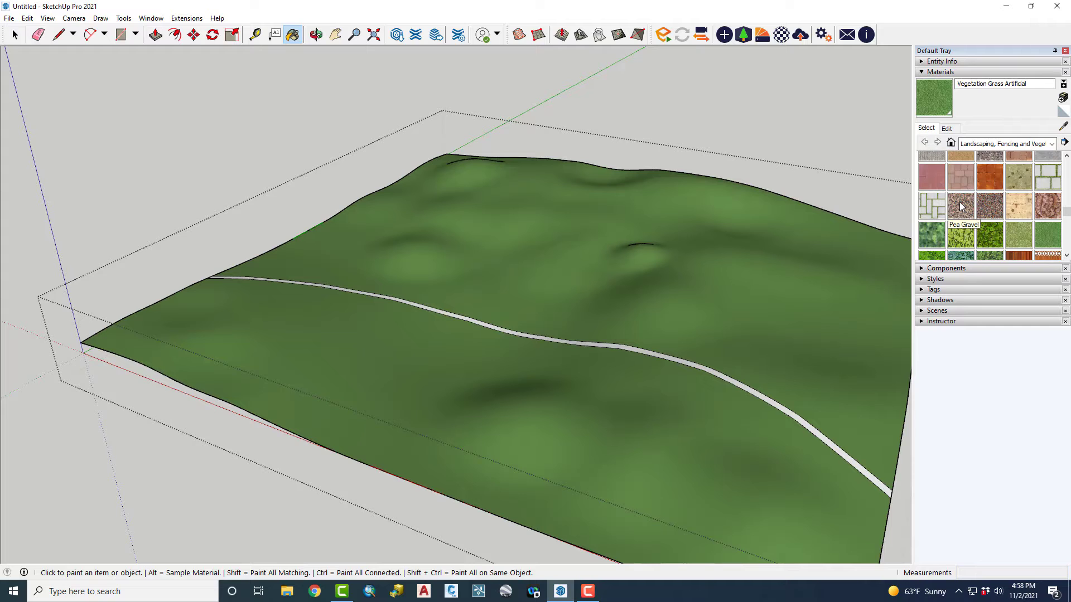
{"action": "left_click", "coordinate": [961, 206]}
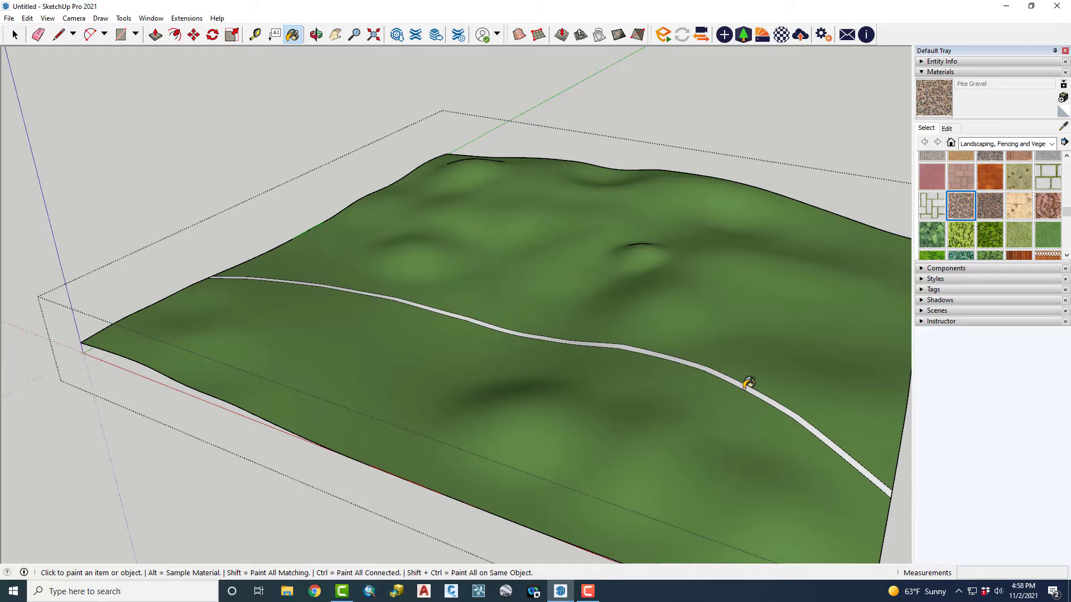
Step: Paint the path strip with Pea Gravel and orbit down to a low view along it
{"action": "left_click", "coordinate": [749, 383]}
{"action": "middle_click_drag", "start_coordinate": [749, 383], "coordinate": [311, 422]}
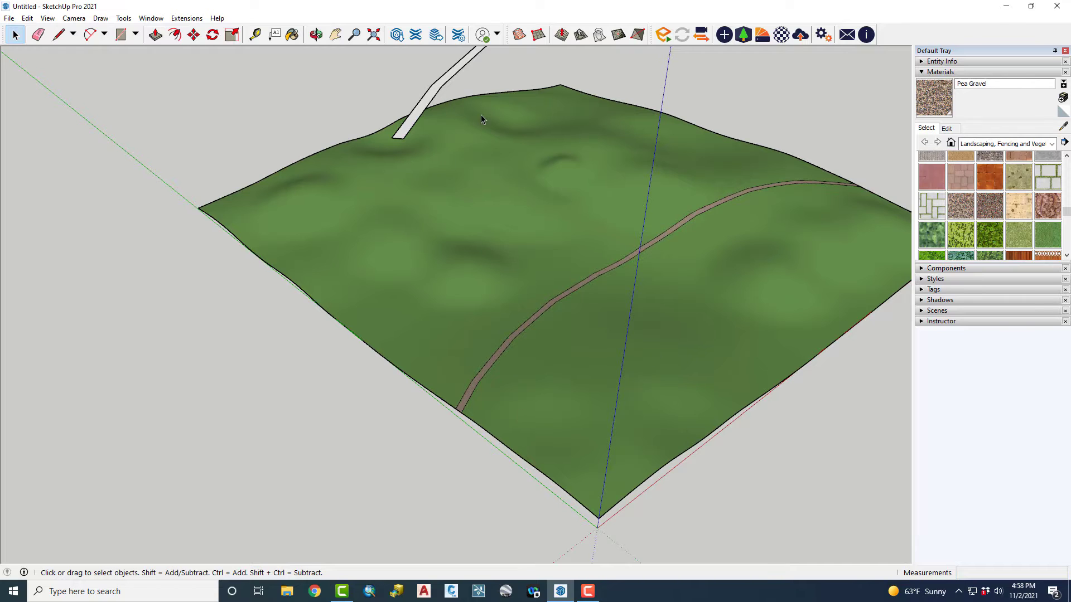
{"action": "scroll", "coordinate": [479, 114], "scroll_direction": "down", "scroll_amount": 3}
{"action": "scroll", "coordinate": [499, 79], "scroll_direction": "up", "scroll_amount": 5}
{"action": "middle_click_drag", "start_coordinate": [499, 79], "coordinate": [438, 253]}
{"action": "scroll", "coordinate": [438, 254], "scroll_direction": "down", "scroll_amount": 2}
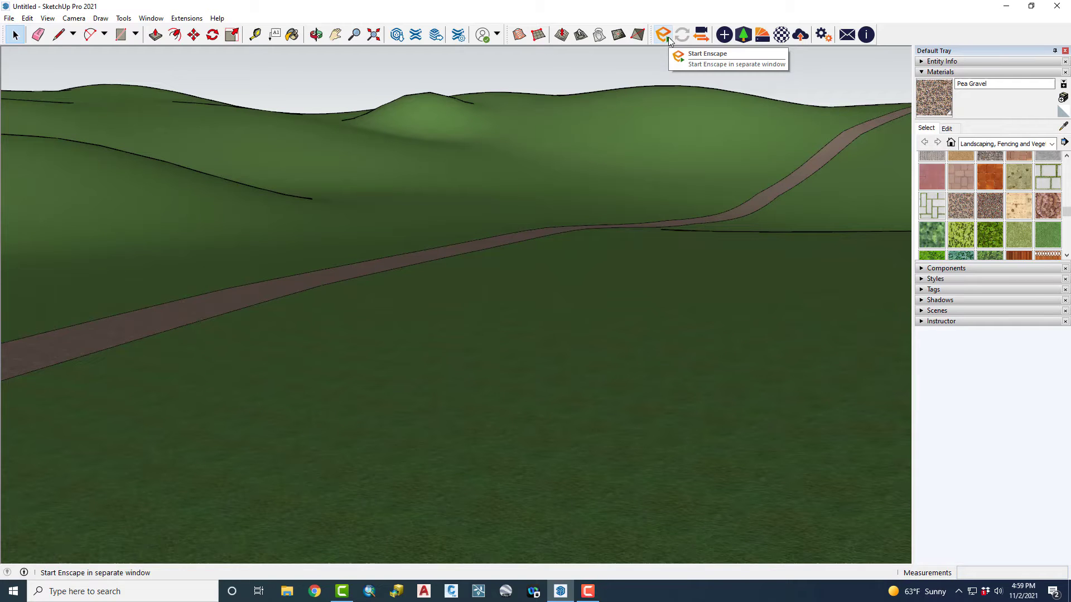
Step: Check the Tools menu and View > Toolbars, then start the Enscape live render
{"action": "left_click", "coordinate": [126, 20]}
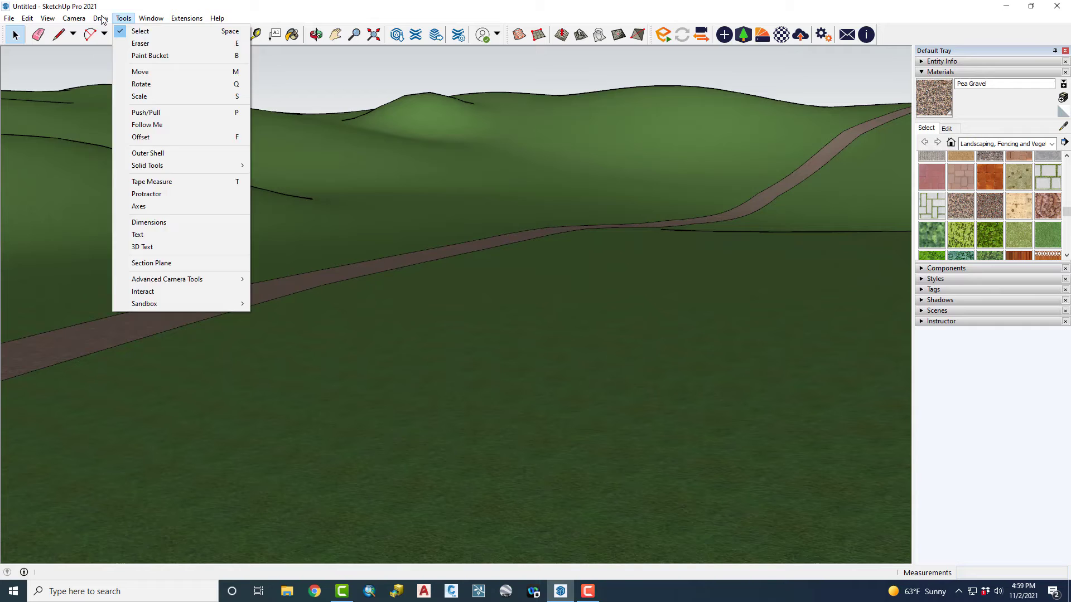
{"action": "mouse_move", "coordinate": [49, 22]}
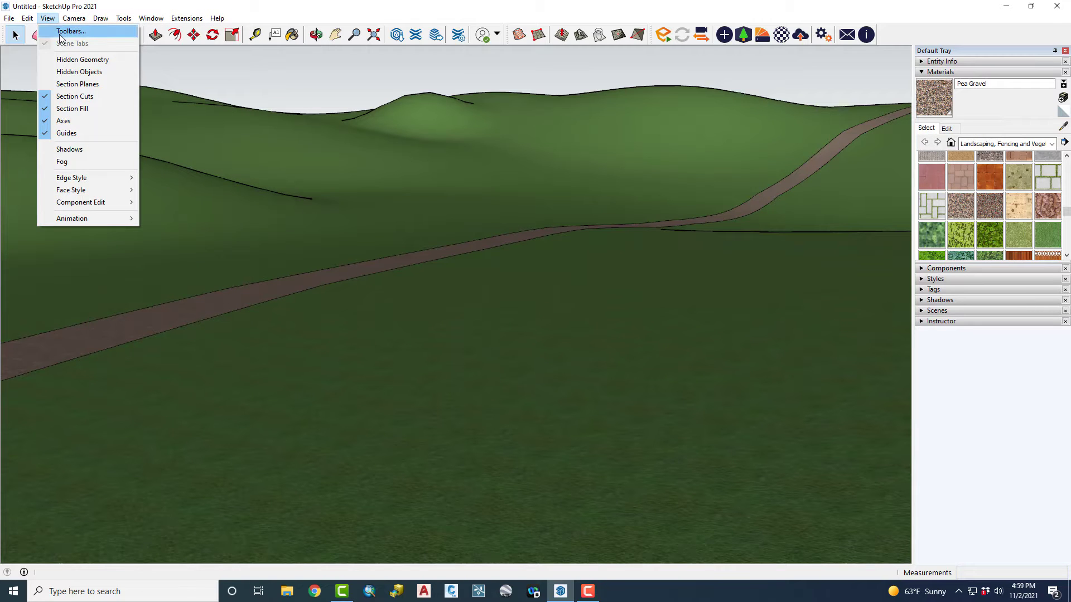
{"action": "left_click", "coordinate": [61, 32]}
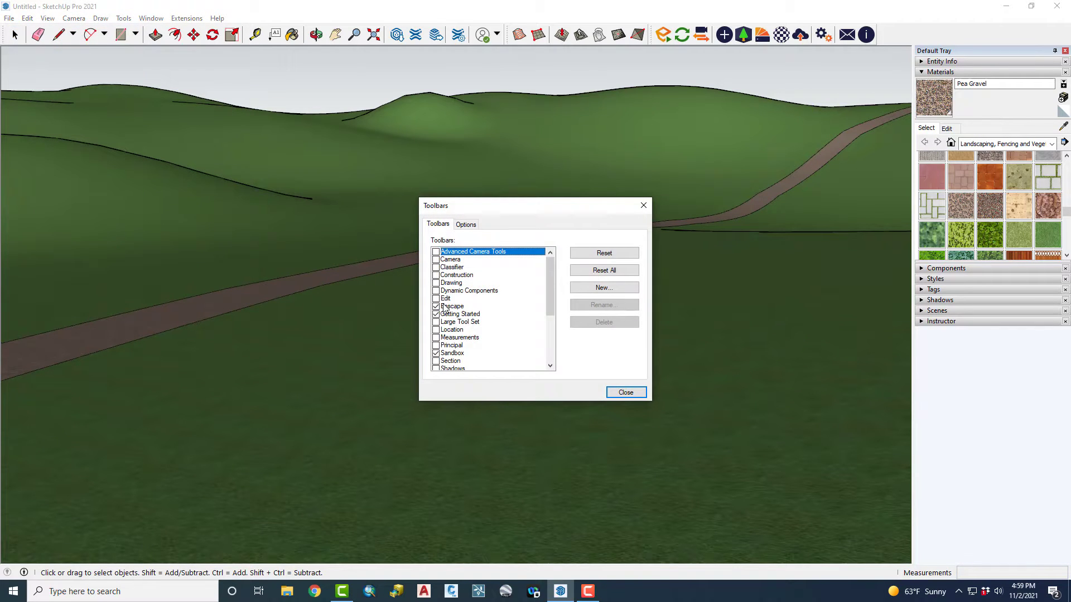
{"action": "left_click", "coordinate": [643, 206]}
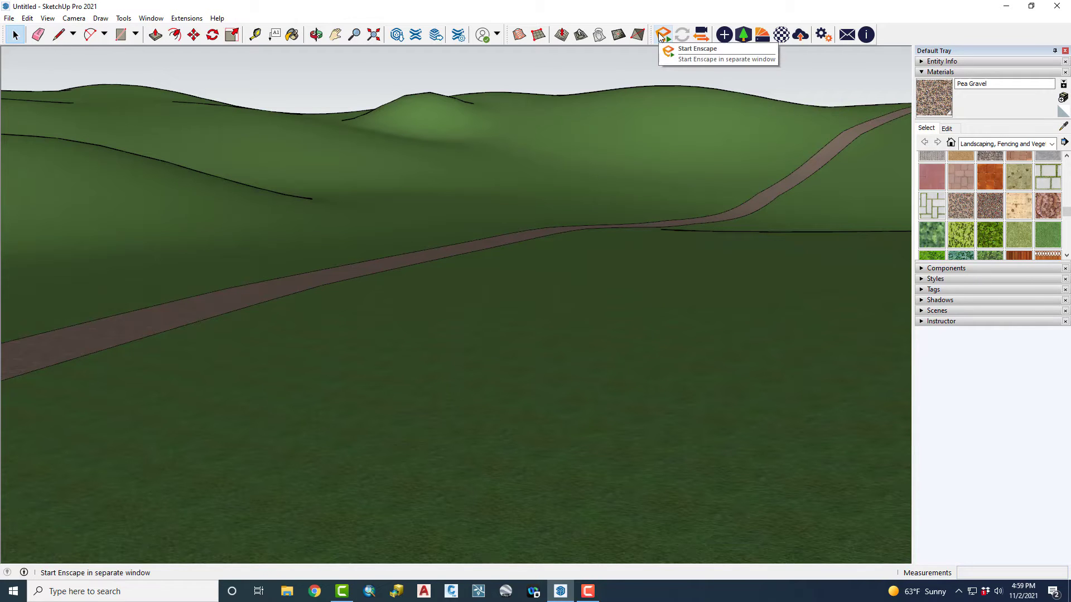
{"action": "left_click", "coordinate": [661, 36]}
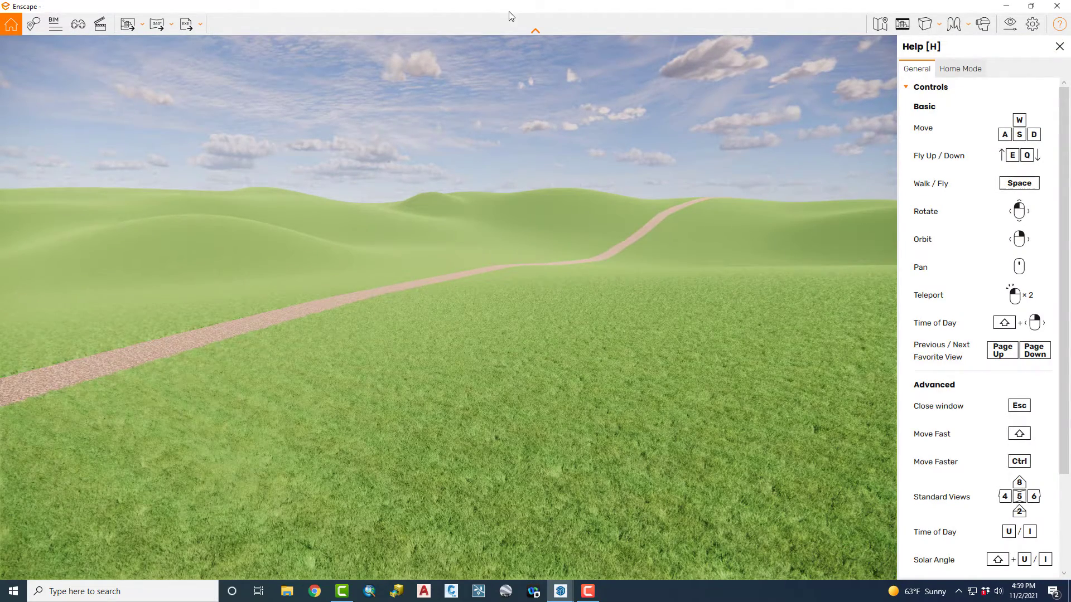
Step: Snap Enscape to the right half of the screen, then maximize SketchUp in front
{"action": "key", "text": "super+Right"}
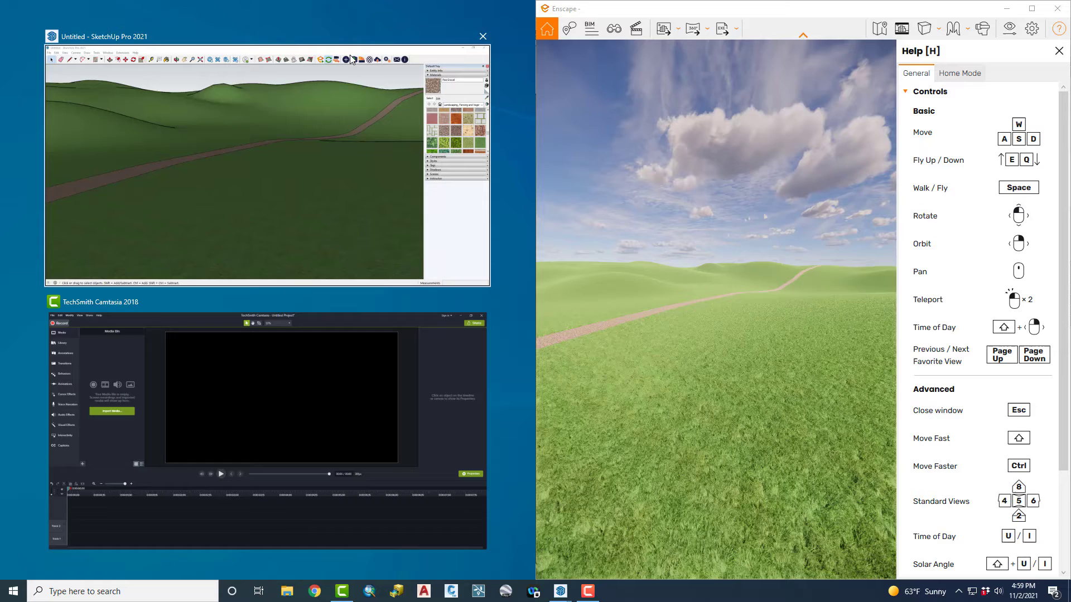
{"action": "left_click", "coordinate": [344, 46]}
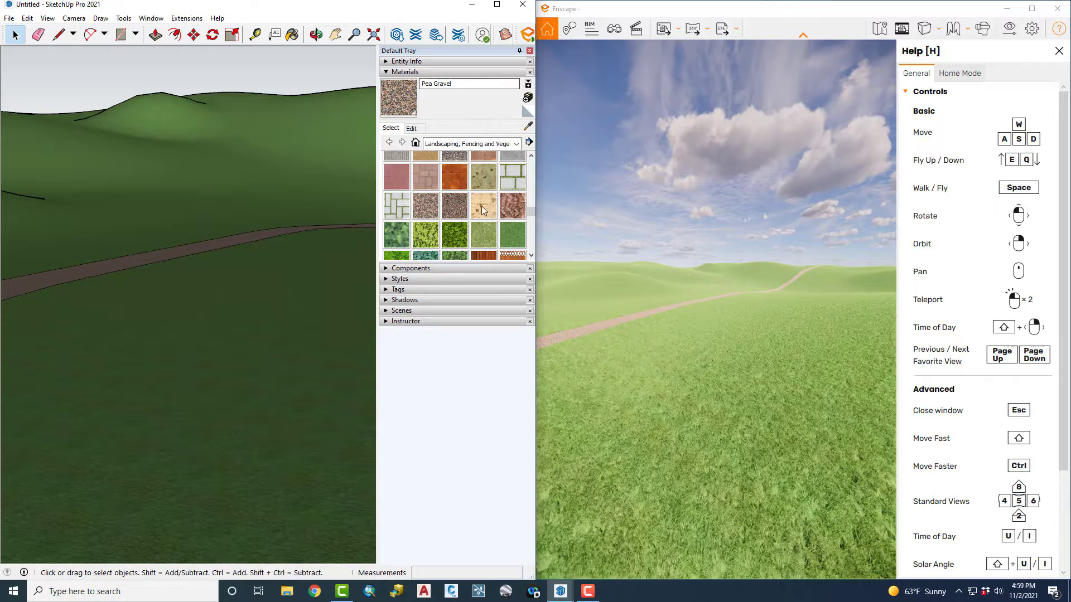
{"action": "left_click", "coordinate": [497, 6]}
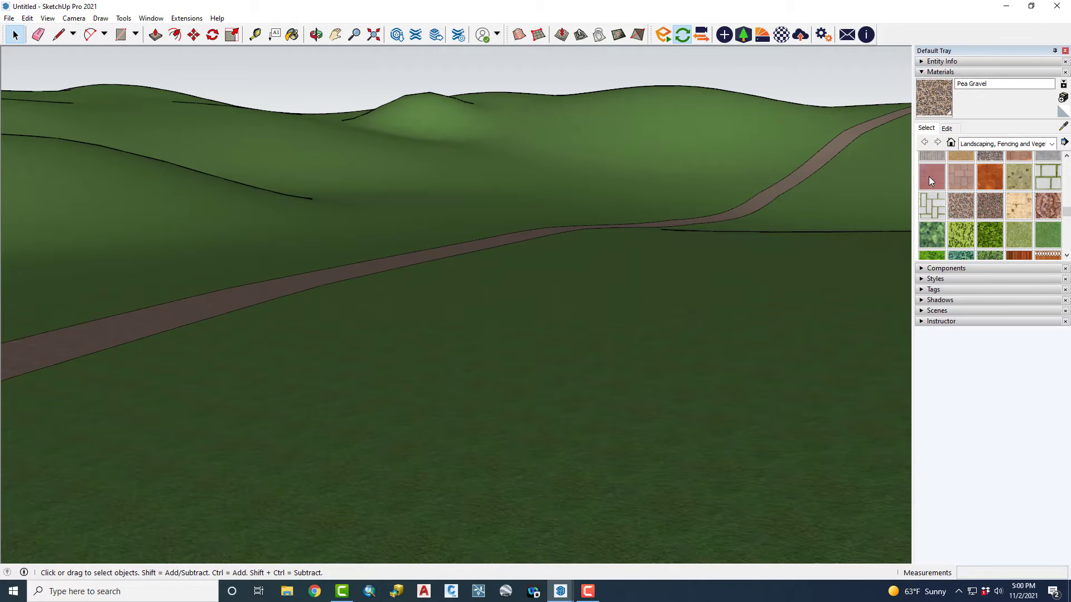
Step: Synchronize Enscape with SketchUp's camera, orbit to look up the path, and maximize Enscape
{"action": "left_click", "coordinate": [703, 40]}
{"action": "middle_click_drag", "start_coordinate": [314, 312], "coordinate": [468, 280]}
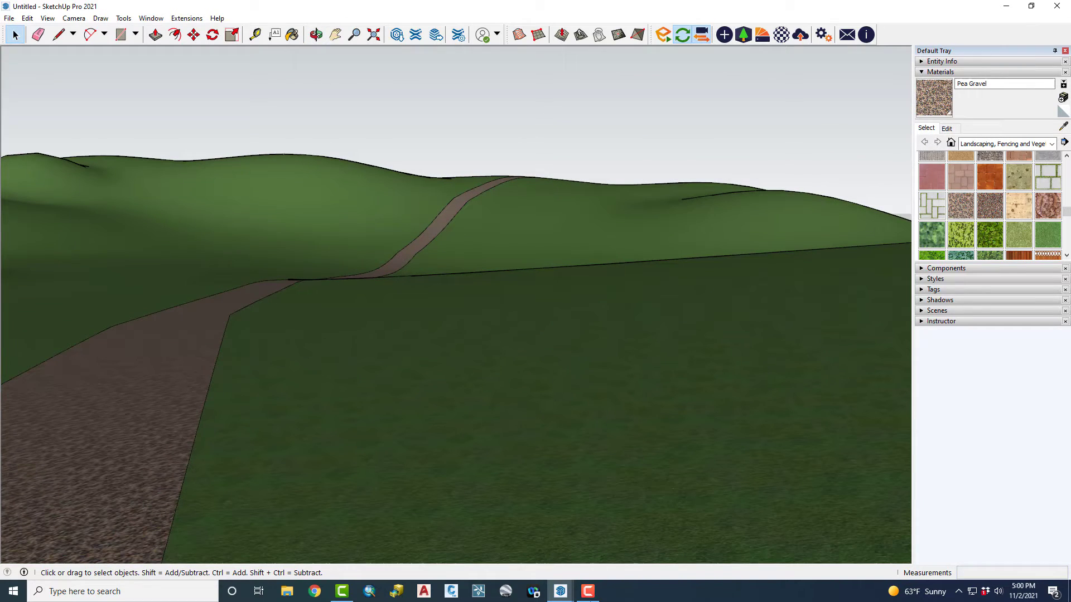
{"action": "mouse_move", "coordinate": [564, 595]}
{"action": "left_click", "coordinate": [613, 540]}
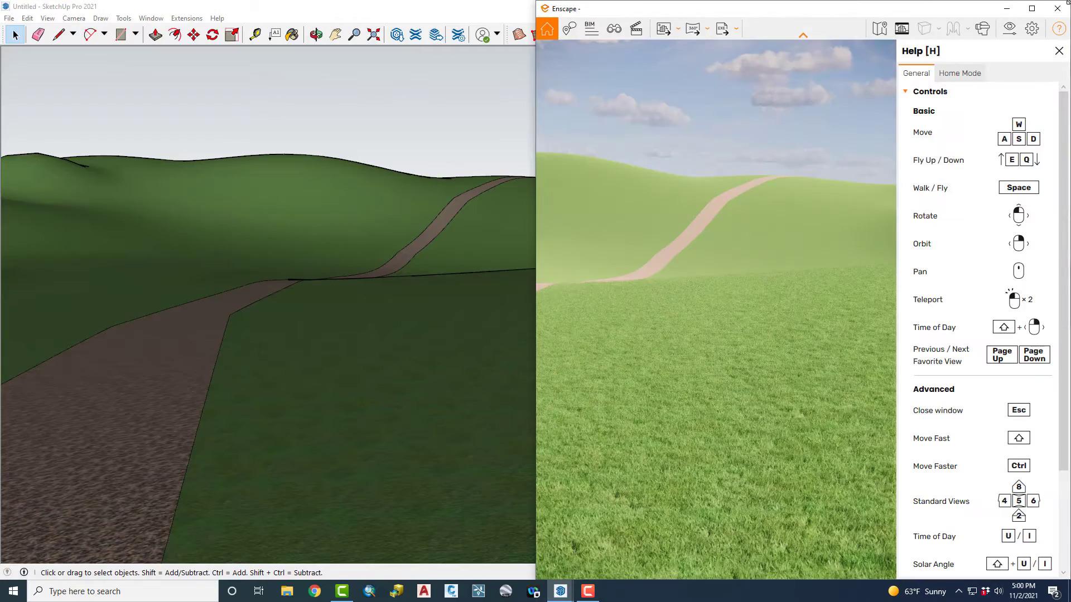
{"action": "left_click", "coordinate": [1032, 8]}
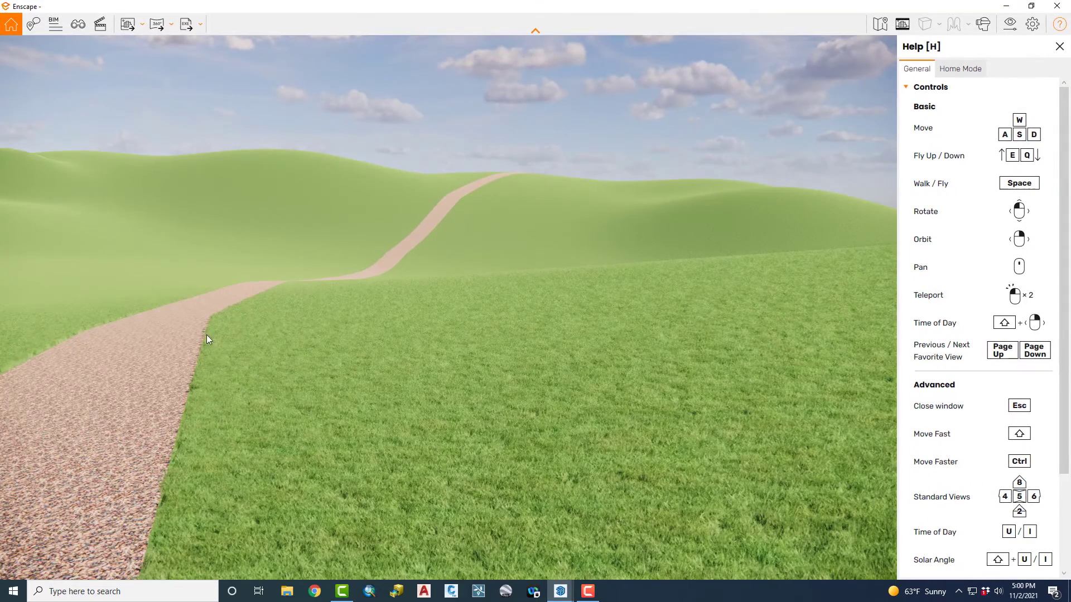
Step: Orbit the SketchUp view to a new angle and bring Enscape's updated render forward
{"action": "mouse_move", "coordinate": [560, 593]}
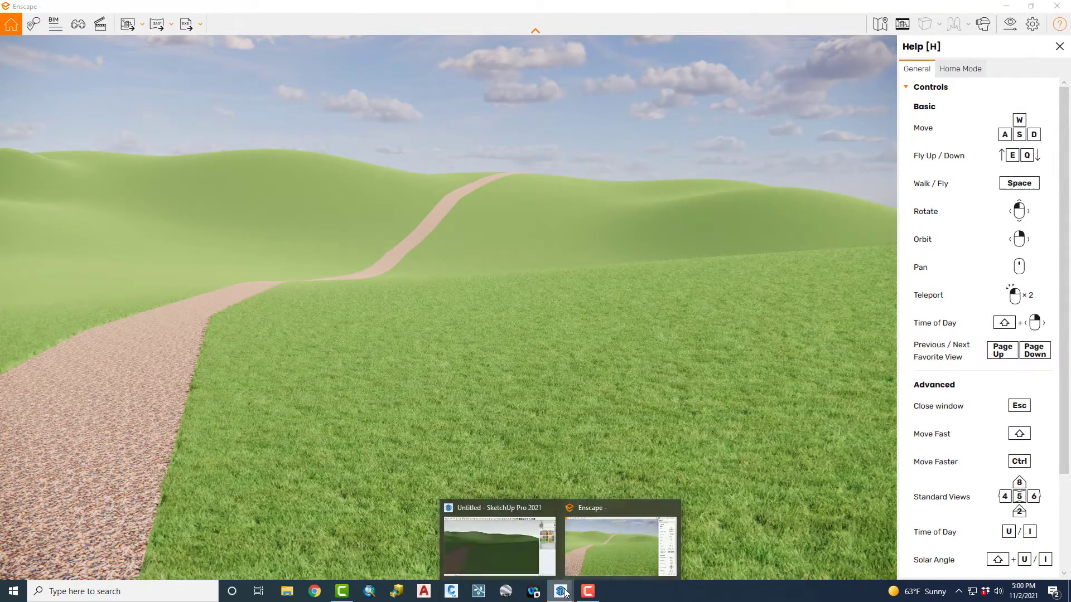
{"action": "left_click", "coordinate": [524, 551]}
{"action": "middle_click_drag", "start_coordinate": [379, 274], "coordinate": [511, 287]}
{"action": "mouse_move", "coordinate": [561, 593]}
{"action": "left_click", "coordinate": [585, 554]}
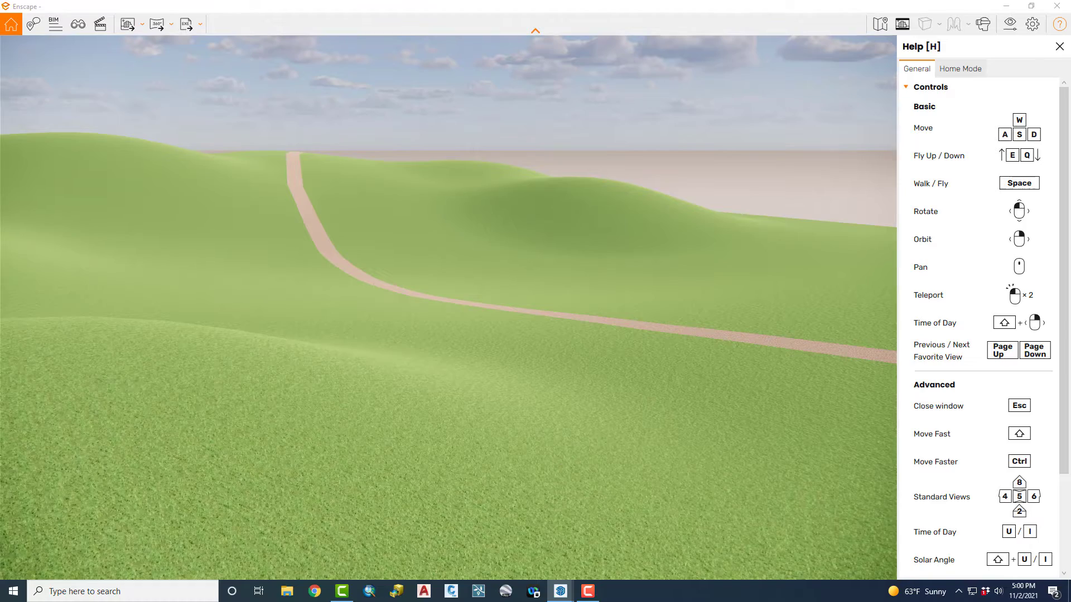
Step: Fly the Enscape camera forward, down into the grass and back up, then turn toward the path
{"action": "key", "text": "w"}
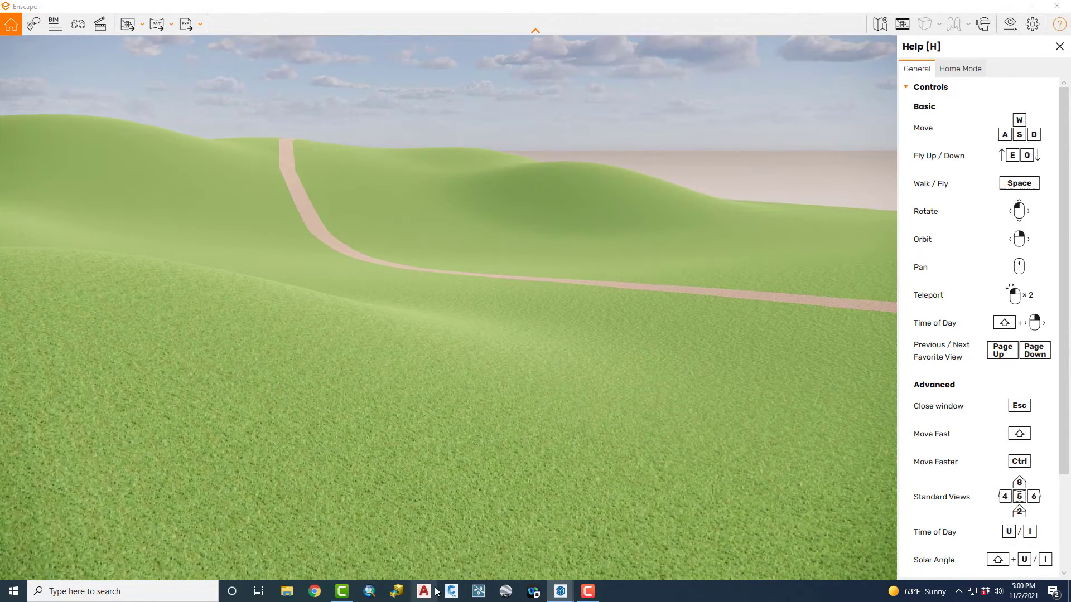
{"action": "key", "text": "q"}
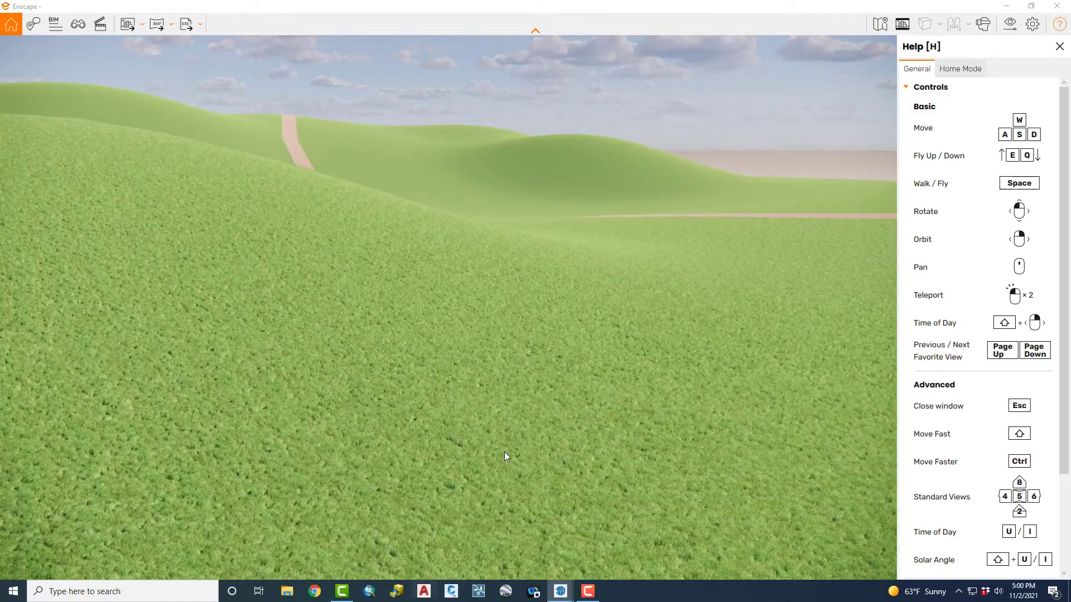
{"action": "key", "text": "q"}
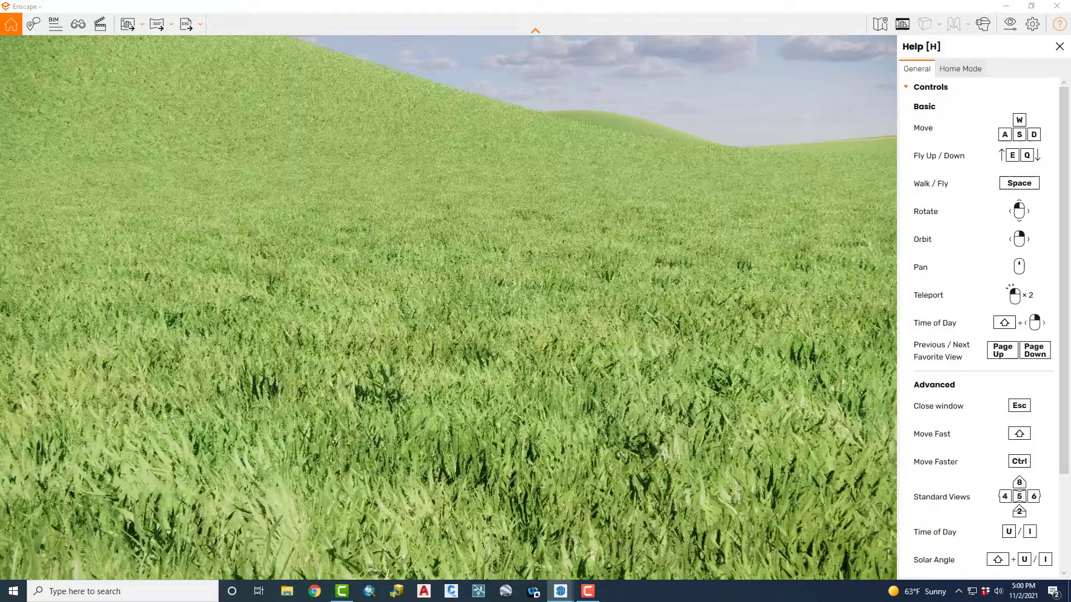
{"action": "key", "text": "e"}
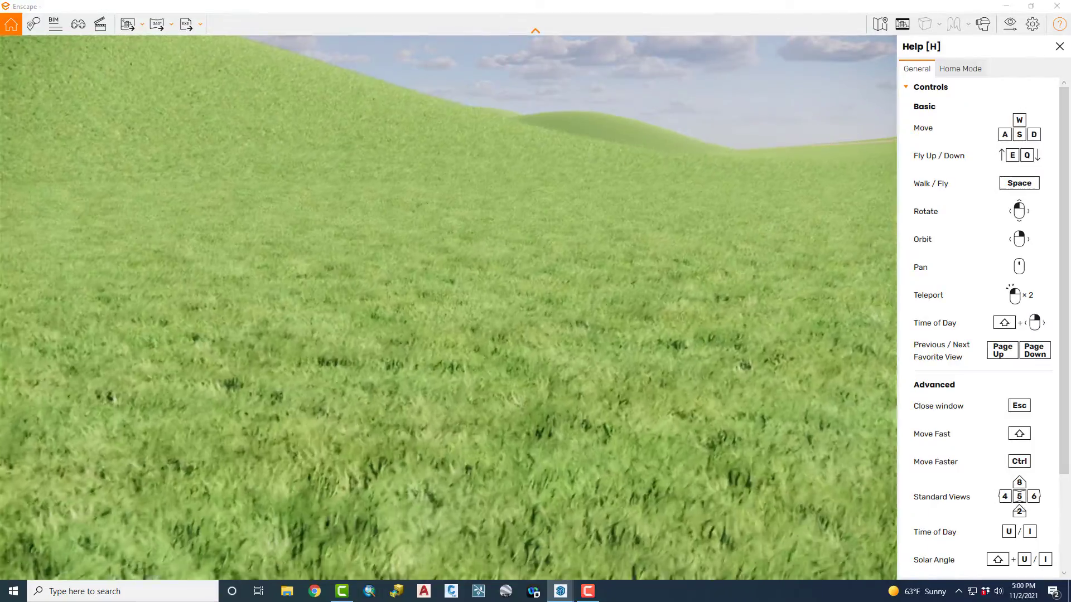
{"action": "key", "text": "q"}
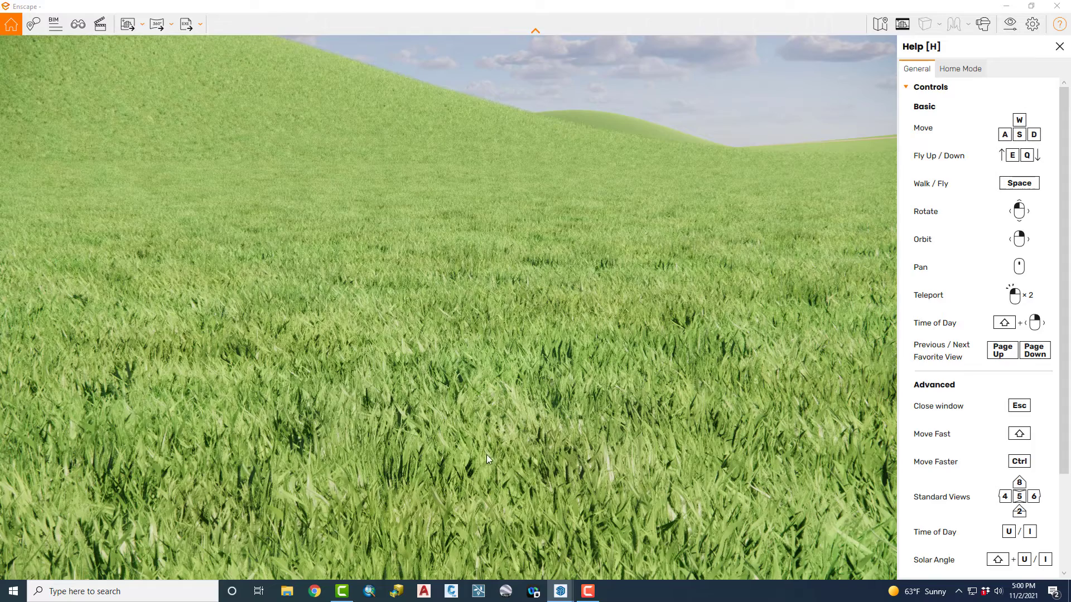
{"action": "key", "text": "e"}
{"action": "left_click_drag", "start_coordinate": [625, 310], "coordinate": [712, 209]}
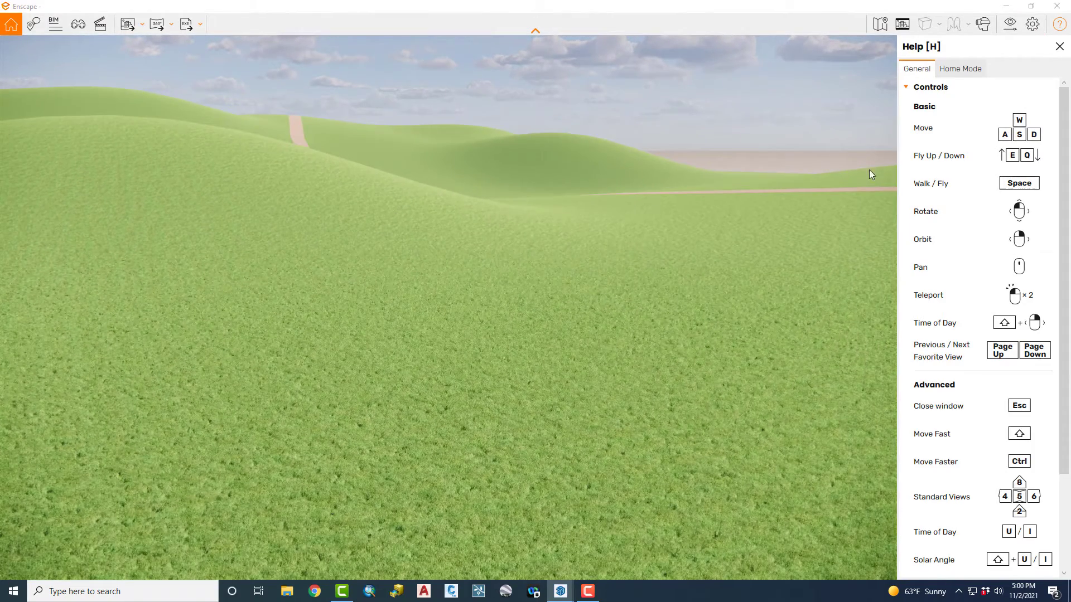
{"action": "left_click_drag", "start_coordinate": [819, 368], "coordinate": [824, 353]}
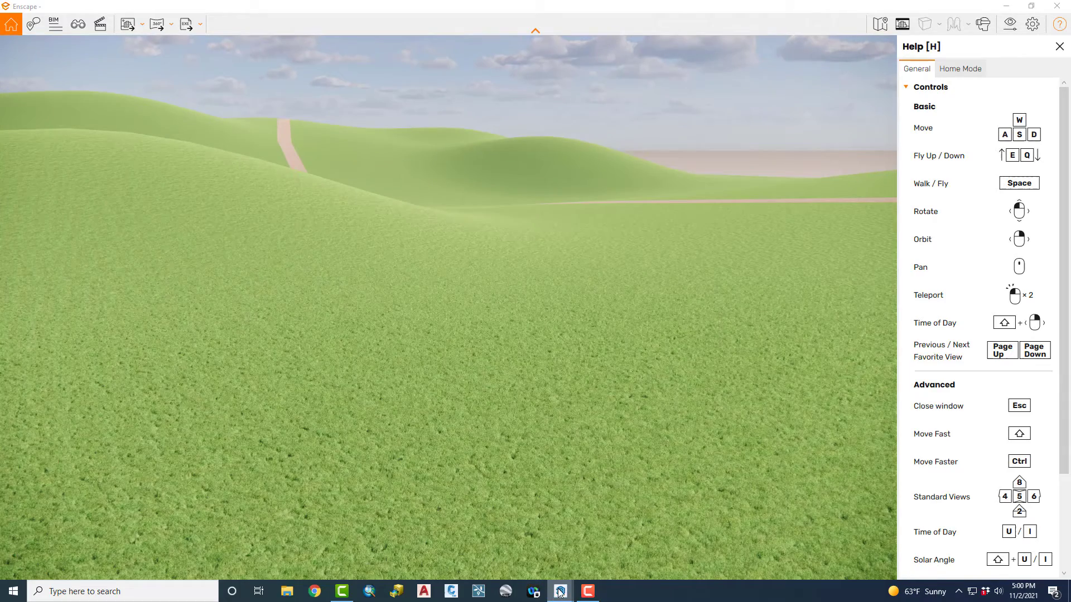
Step: Orbit and zoom to a ground-level view down the Pea Gravel path toward the hills
{"action": "mouse_move", "coordinate": [560, 590]}
{"action": "left_click", "coordinate": [524, 556]}
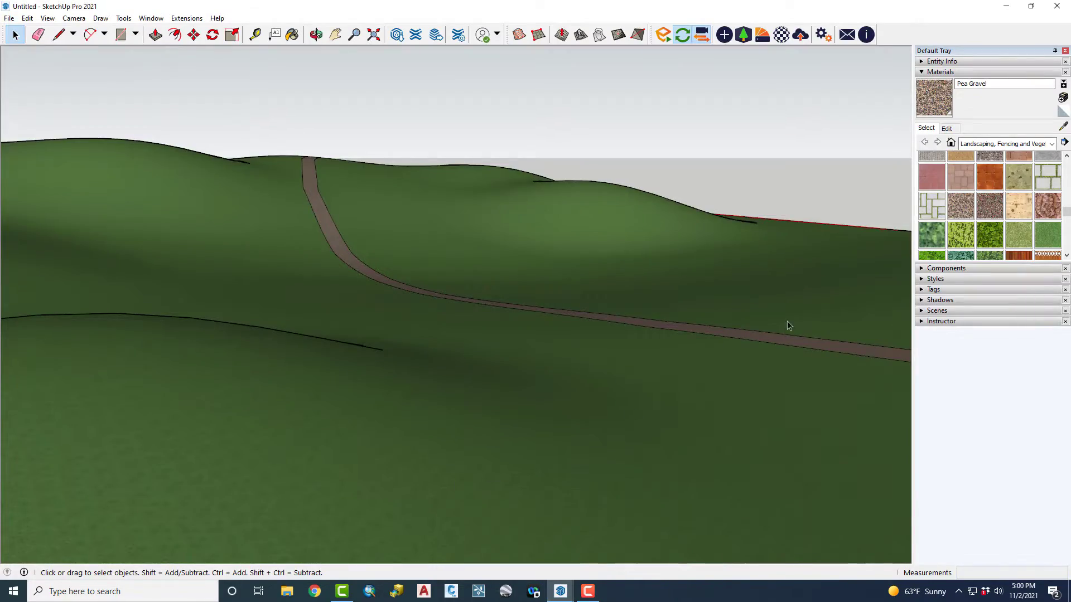
{"action": "mouse_move", "coordinate": [789, 328]}
{"action": "middle_mouse_down"}
{"action": "mouse_move", "coordinate": [380, 315]}
{"action": "mouse_move", "coordinate": [403, 377]}
{"action": "mouse_move", "coordinate": [627, 342]}
{"action": "mouse_move", "coordinate": [590, 318]}
{"action": "mouse_move", "coordinate": [583, 340]}
{"action": "middle_mouse_up"}
{"action": "scroll", "coordinate": [697, 464], "scroll_direction": "up", "scroll_amount": 5}
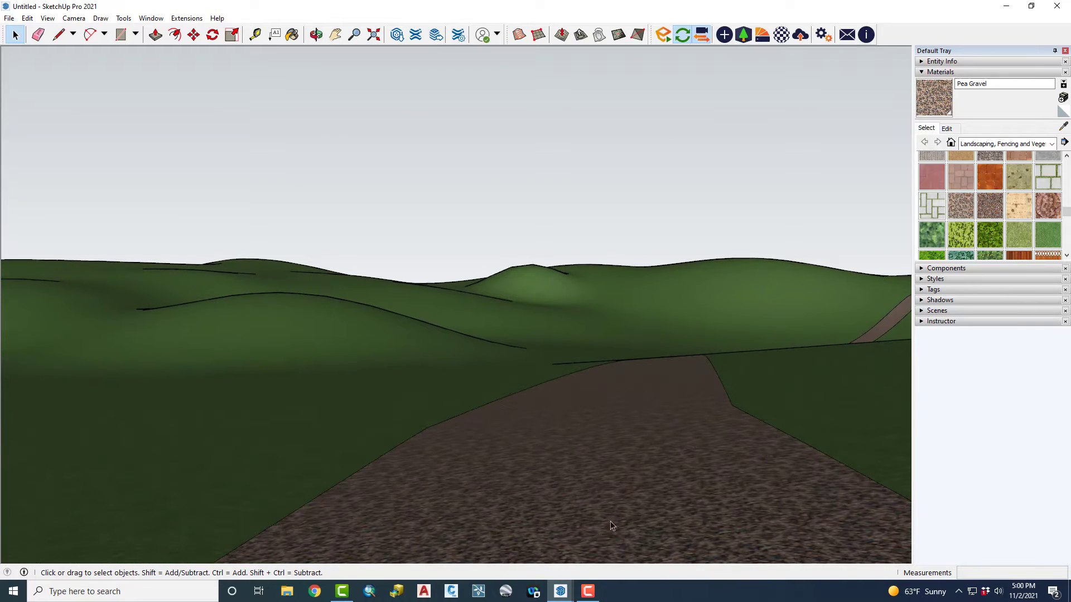
Step: Check this view in the Enscape render, then return to SketchUp
{"action": "left_click", "coordinate": [561, 594]}
{"action": "left_click", "coordinate": [605, 556]}
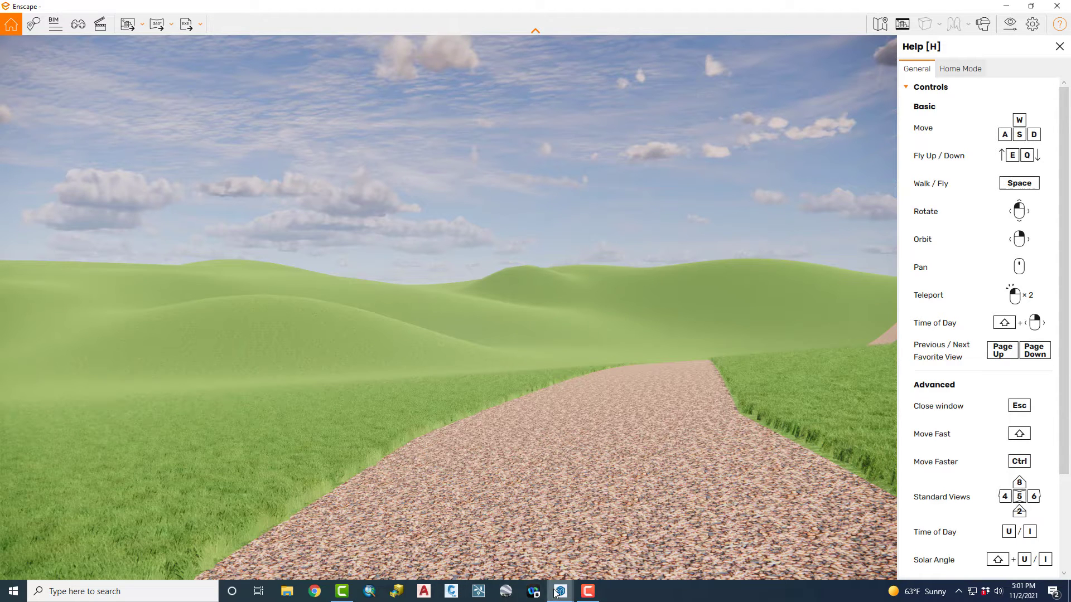
{"action": "mouse_move", "coordinate": [556, 592]}
{"action": "left_click", "coordinate": [523, 546]}
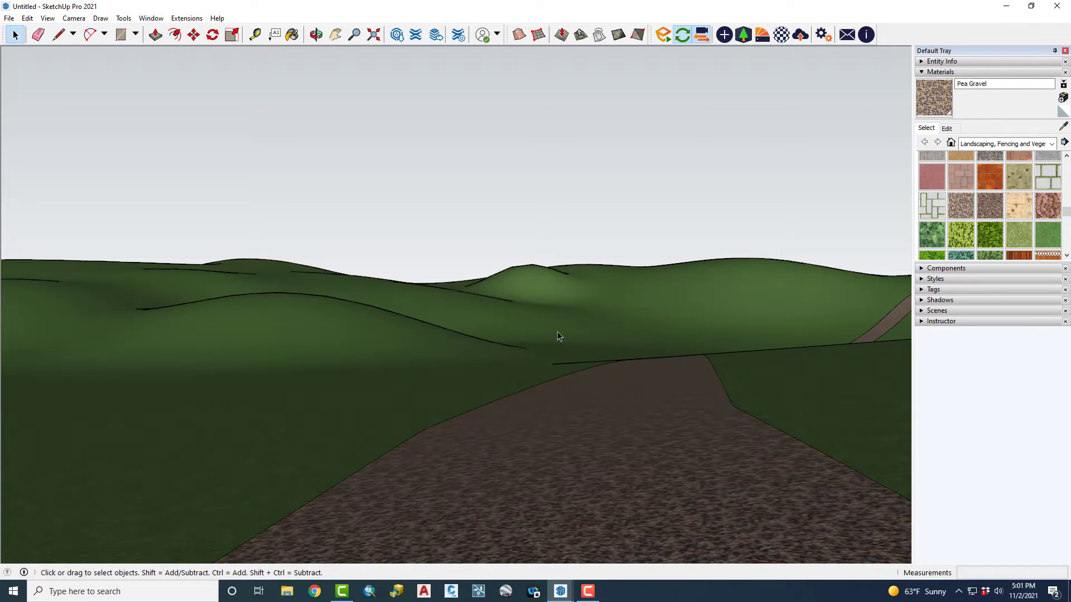
Step: Orbit away from ground level to a lower angle over the terrain
{"action": "middle_click_drag", "start_coordinate": [560, 337], "coordinate": [547, 292]}
{"action": "scroll", "coordinate": [545, 361], "scroll_direction": "down", "scroll_amount": 5}
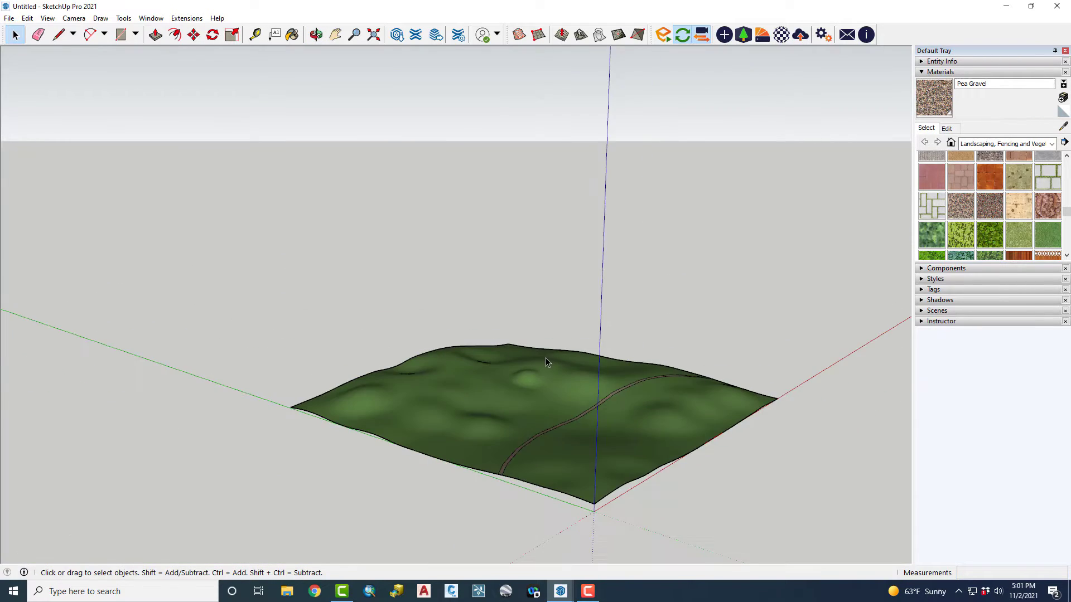
{"action": "scroll", "coordinate": [546, 361], "scroll_direction": "up", "scroll_amount": 3}
{"action": "middle_click_drag", "start_coordinate": [543, 479], "coordinate": [528, 464]}
{"action": "scroll", "coordinate": [528, 464], "scroll_direction": "up", "scroll_amount": 3}
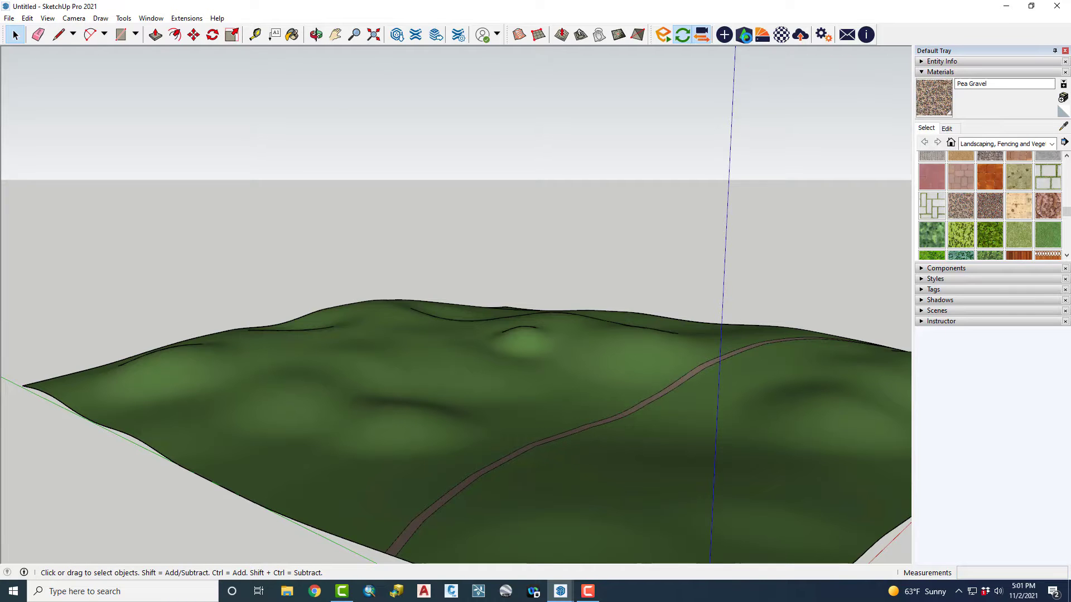
Step: Filter the Enscape Asset Library to Vegetation assets tagged Tree
{"action": "left_click", "coordinate": [744, 35]}
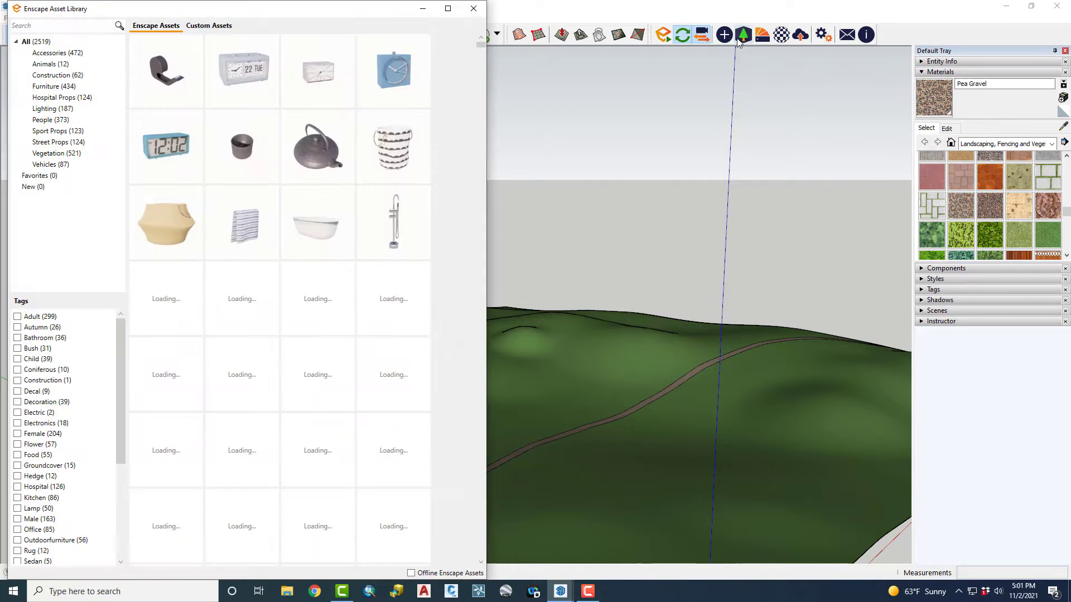
{"action": "left_click", "coordinate": [53, 154]}
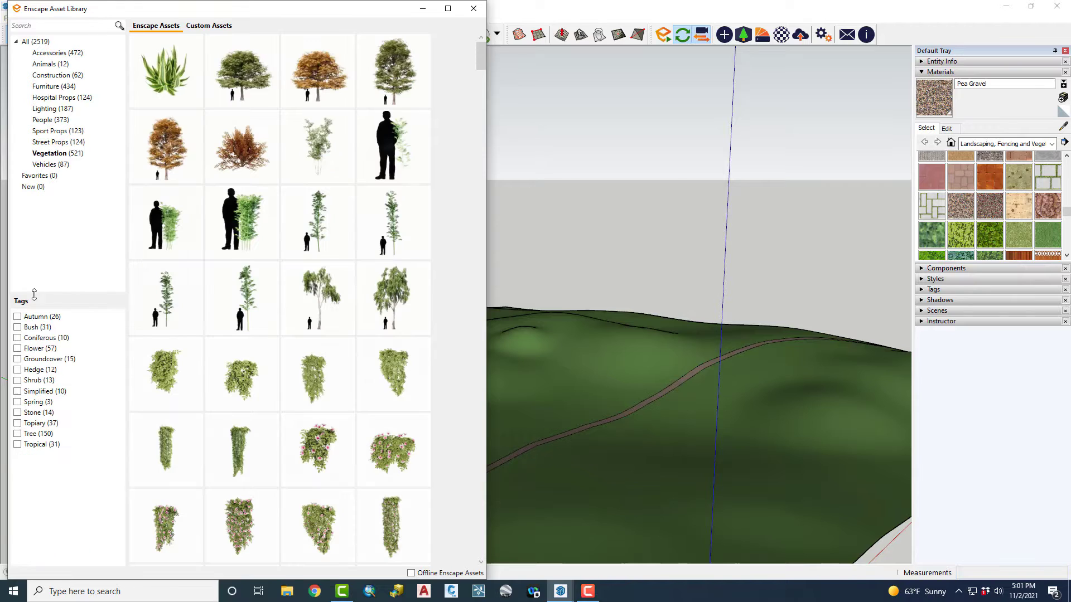
{"action": "left_click", "coordinate": [18, 435]}
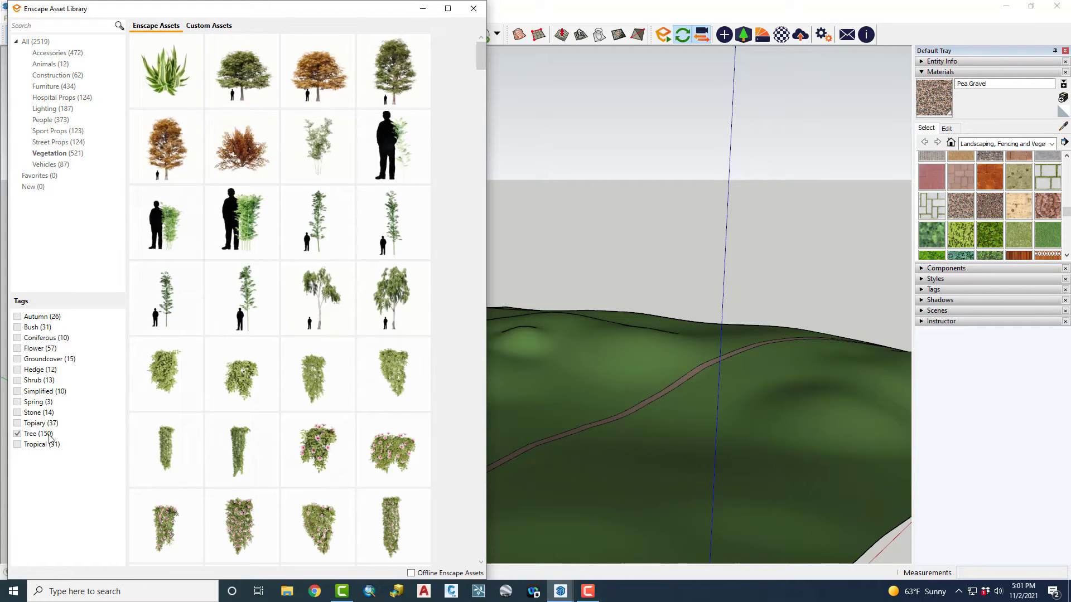
Step: Place about twenty Elm 05 trees across the hillside on both sides of the path
{"action": "mouse_move", "coordinate": [375, 90]}
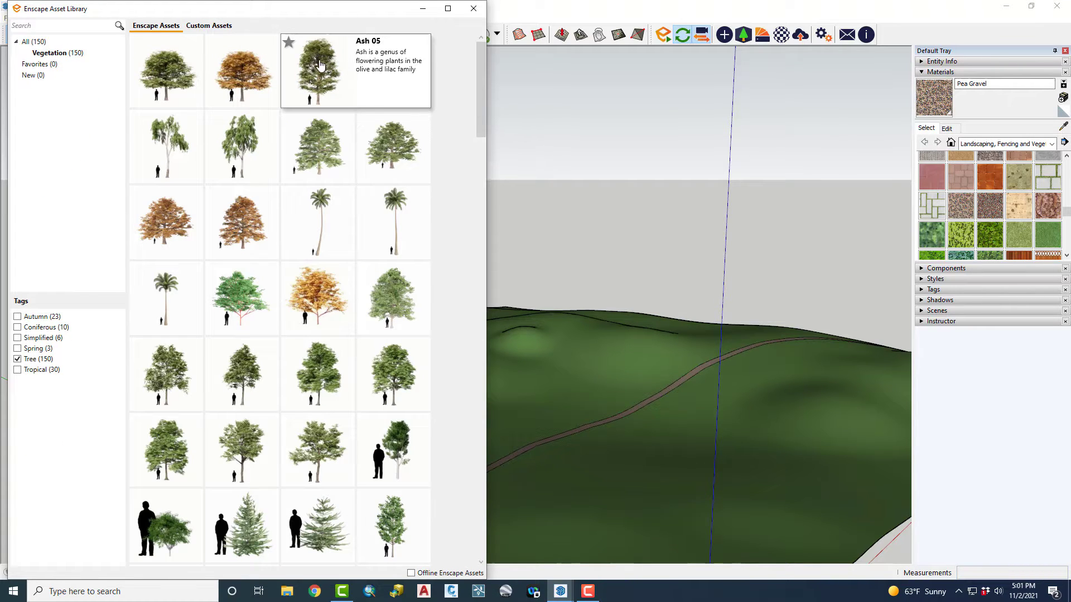
{"action": "mouse_move", "coordinate": [321, 389]}
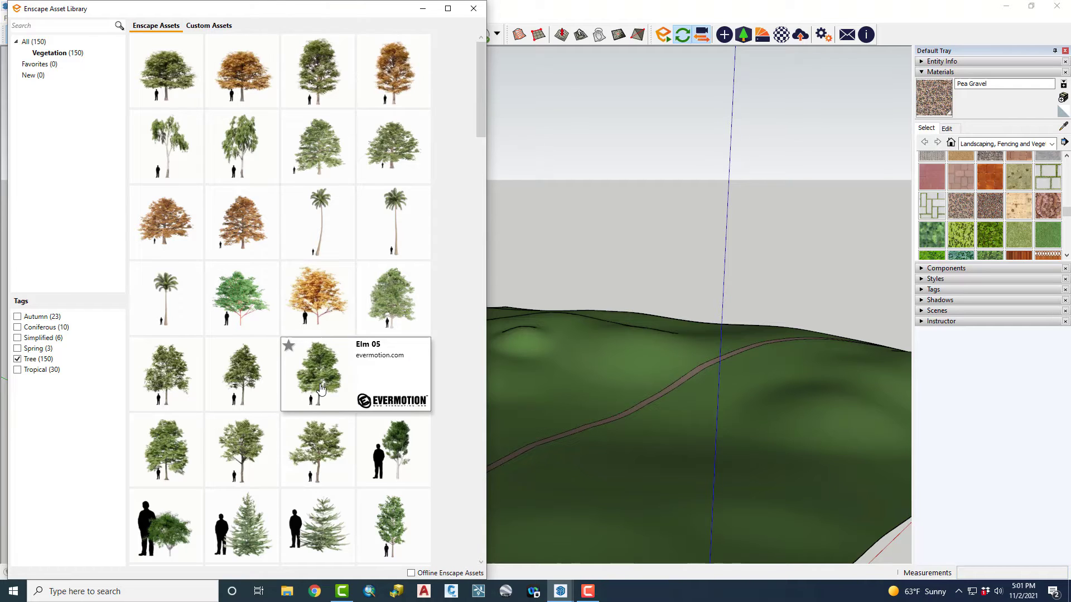
{"action": "left_click", "coordinate": [321, 389]}
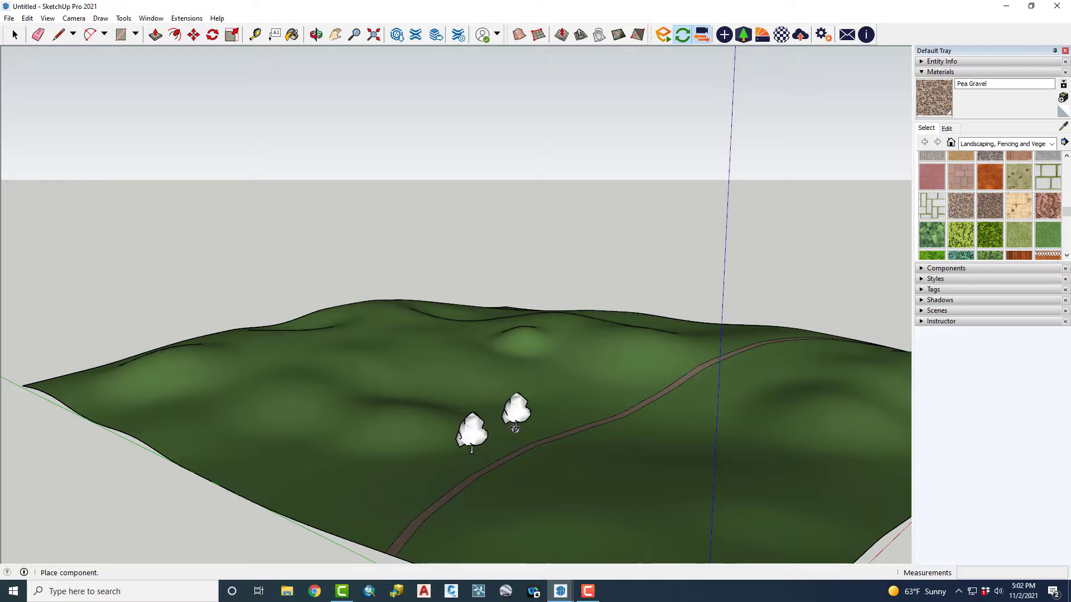
{"action": "left_click", "coordinate": [514, 425]}
{"action": "left_click", "coordinate": [552, 470]}
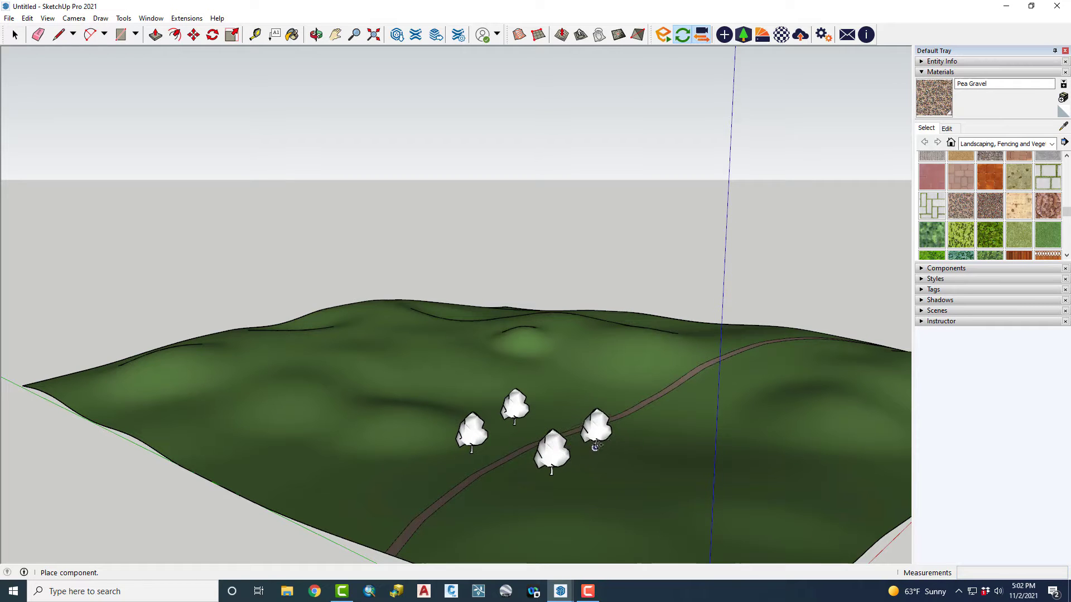
{"action": "left_click", "coordinate": [596, 446]}
{"action": "left_click", "coordinate": [575, 381]}
{"action": "left_click", "coordinate": [399, 406]}
{"action": "left_click", "coordinate": [446, 390]}
{"action": "left_click", "coordinate": [569, 399]}
{"action": "left_click", "coordinate": [723, 407]}
{"action": "left_click", "coordinate": [660, 425]}
{"action": "left_click", "coordinate": [369, 446]}
{"action": "left_click", "coordinate": [306, 453]}
{"action": "left_click", "coordinate": [381, 468]}
{"action": "left_click", "coordinate": [536, 382]}
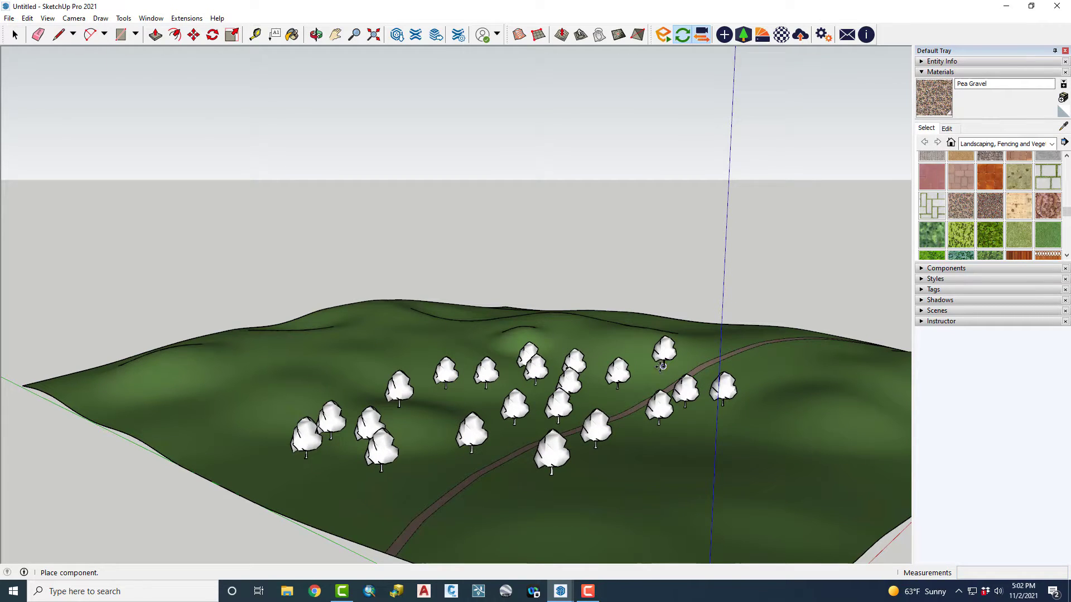
{"action": "left_click", "coordinate": [648, 379]}
{"action": "left_click", "coordinate": [764, 374]}
{"action": "left_click", "coordinate": [737, 423]}
{"action": "left_click", "coordinate": [671, 438]}
{"action": "left_click", "coordinate": [434, 527]}
{"action": "left_click", "coordinate": [711, 493]}
{"action": "left_click", "coordinate": [755, 472]}
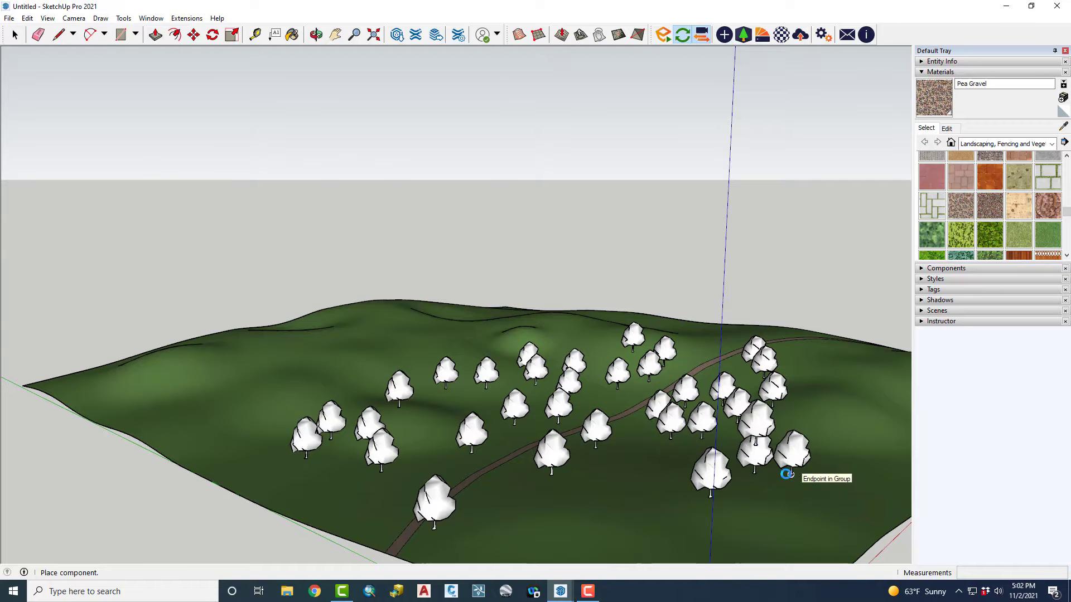
{"action": "key", "text": "Escape"}
Step: Place eight Maple 03 trees on the hillside toward the ridge, then minimize the library
{"action": "mouse_move", "coordinate": [368, 323]}
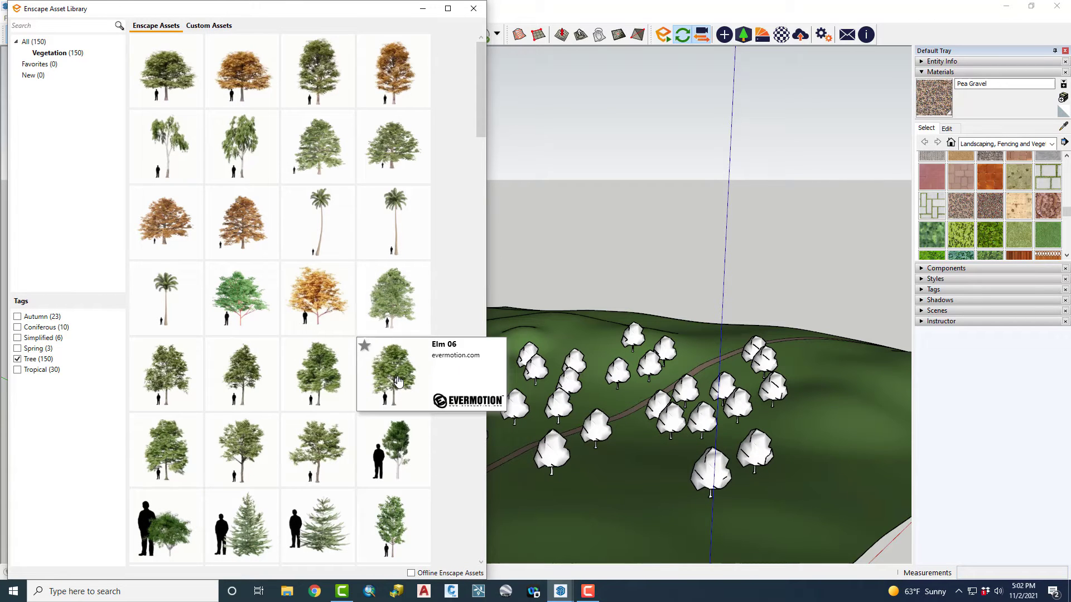
{"action": "mouse_move", "coordinate": [326, 383]}
{"action": "scroll", "coordinate": [326, 382], "scroll_direction": "down", "scroll_amount": 5}
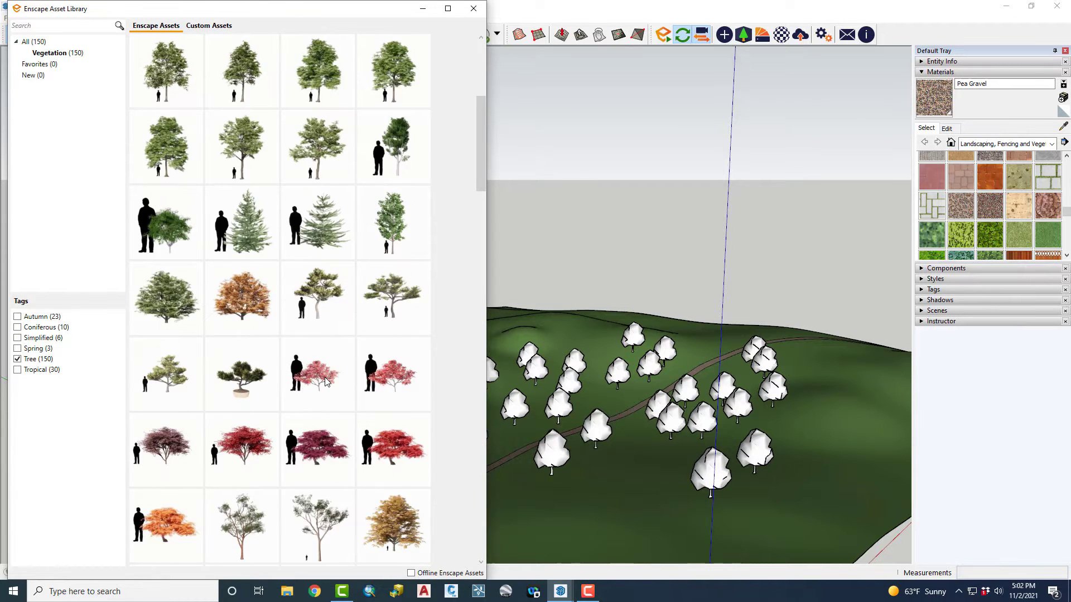
{"action": "scroll", "coordinate": [342, 240], "scroll_direction": "down", "scroll_amount": 3}
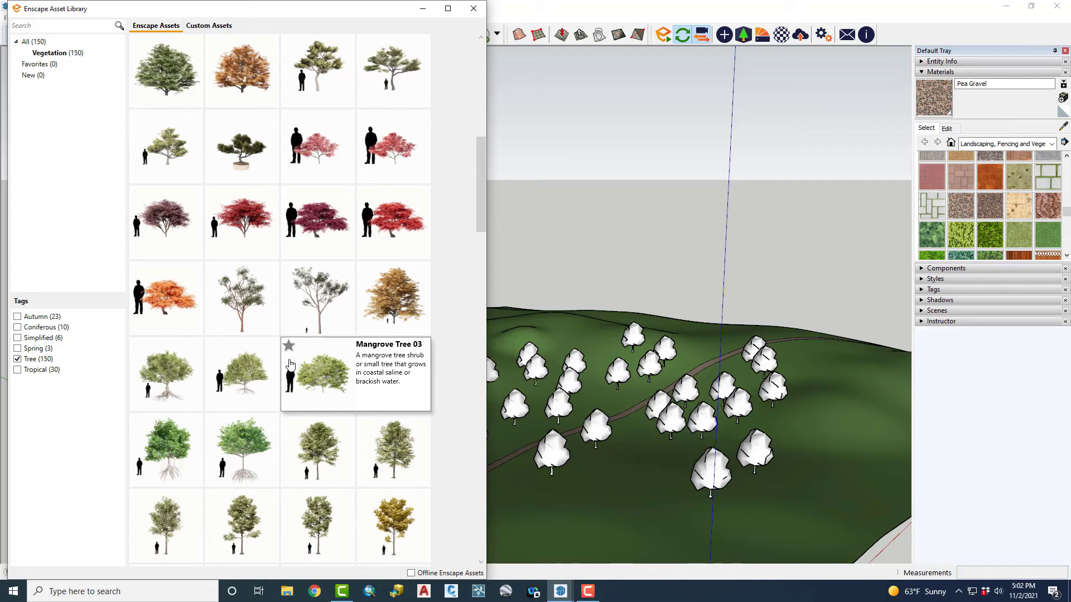
{"action": "mouse_move", "coordinate": [324, 444]}
{"action": "scroll", "coordinate": [327, 443], "scroll_direction": "down", "scroll_amount": 1}
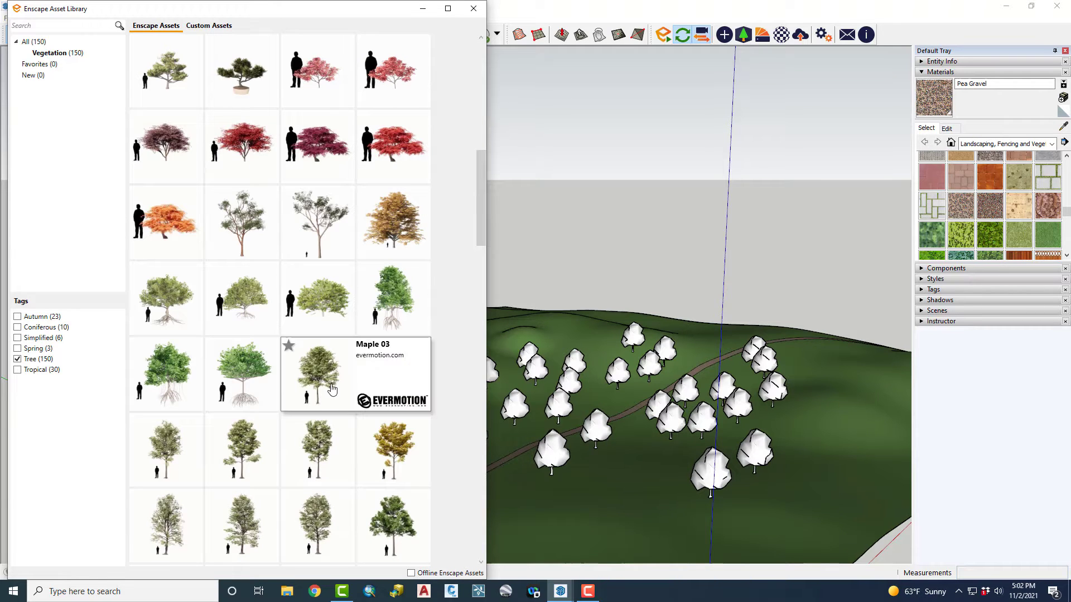
{"action": "left_click", "coordinate": [322, 382]}
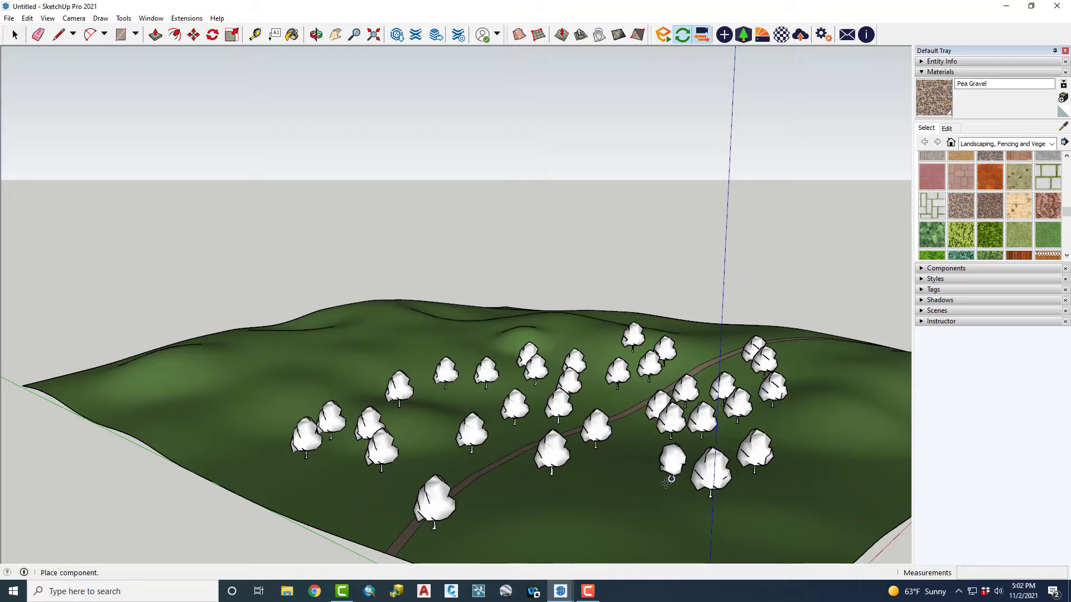
{"action": "left_click", "coordinate": [629, 450]}
{"action": "left_click", "coordinate": [653, 460]}
{"action": "left_click", "coordinate": [620, 464]}
{"action": "left_click", "coordinate": [604, 402]}
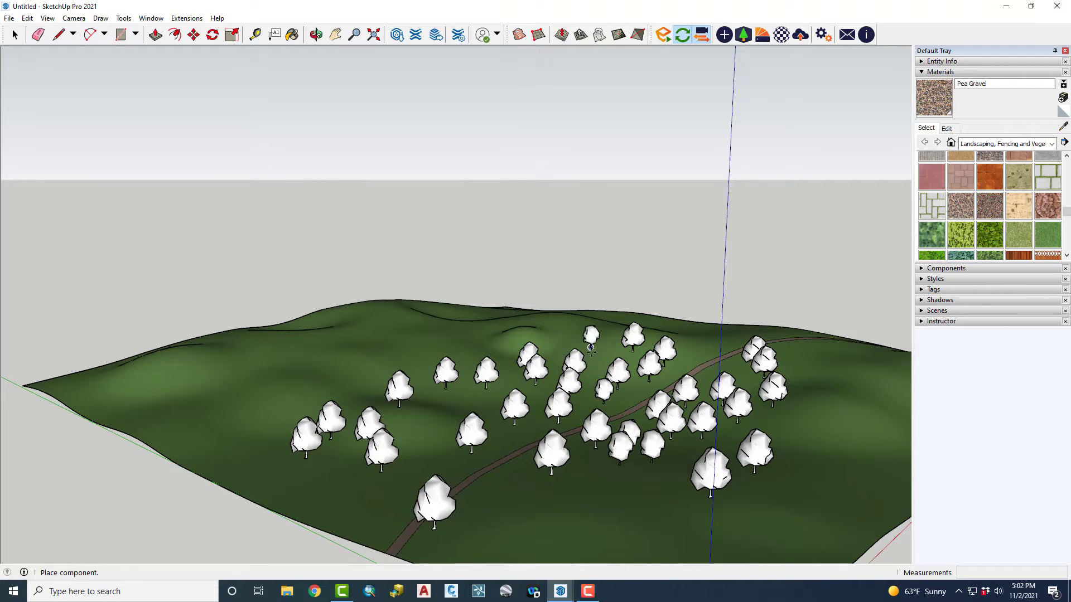
{"action": "left_click", "coordinate": [597, 345]}
{"action": "left_click", "coordinate": [696, 350]}
{"action": "left_click", "coordinate": [732, 366]}
{"action": "left_click", "coordinate": [793, 437]}
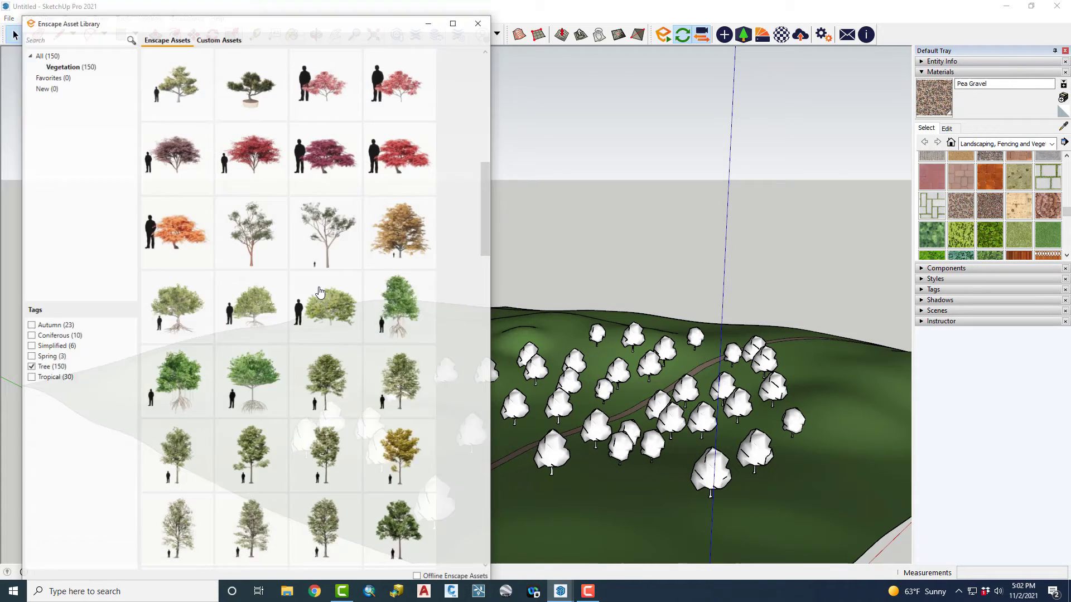
{"action": "key", "text": "Escape"}
{"action": "left_click", "coordinate": [422, 9]}
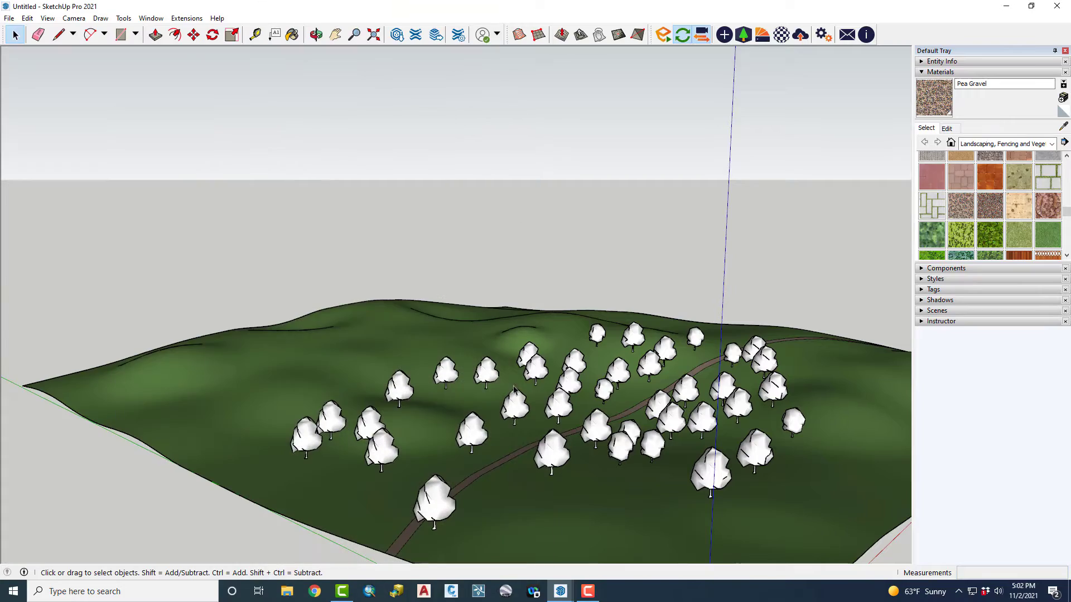
Step: Orbit down to eye level beside the path among the trees and view it in Enscape
{"action": "middle_click_drag", "start_coordinate": [517, 464], "coordinate": [437, 464]}
{"action": "scroll", "coordinate": [566, 466], "scroll_direction": "up", "scroll_amount": 5}
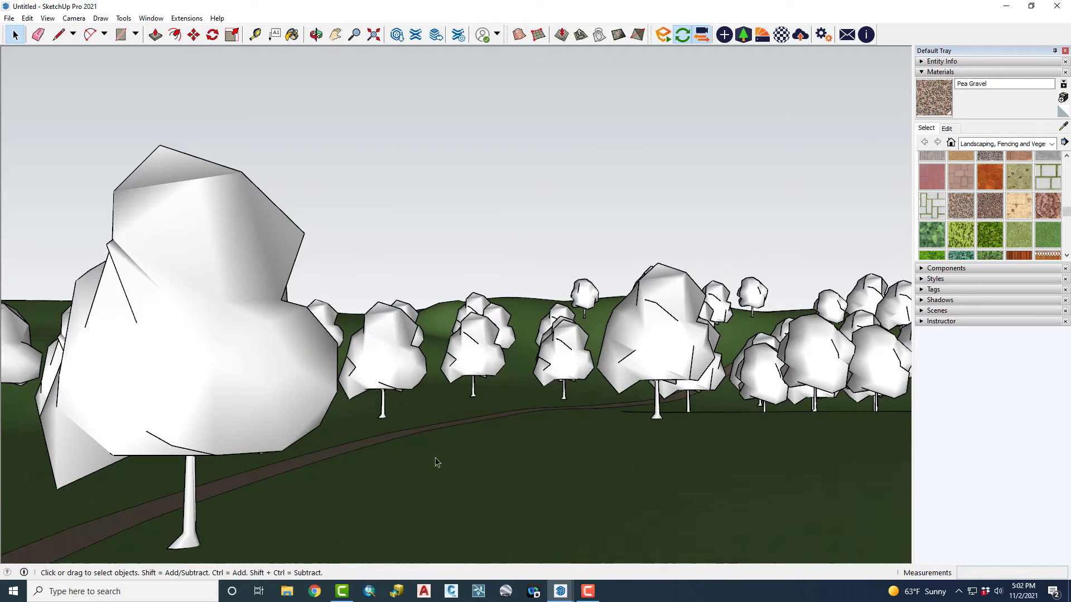
{"action": "scroll", "coordinate": [303, 451], "scroll_direction": "up", "scroll_amount": 3}
{"action": "middle_click_drag", "start_coordinate": [303, 450], "coordinate": [328, 442]}
{"action": "mouse_move", "coordinate": [560, 591]}
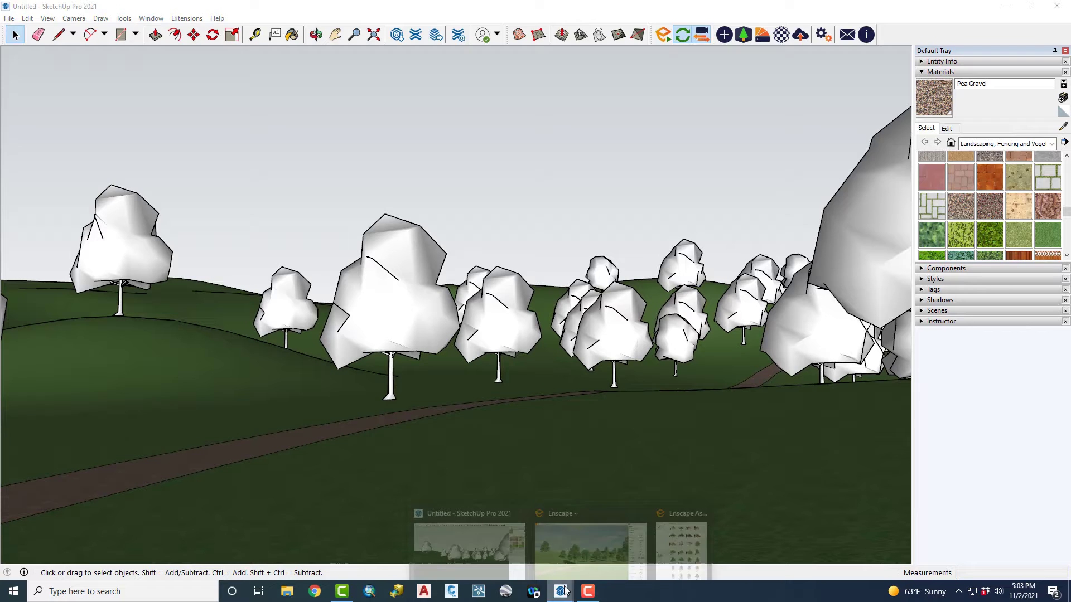
{"action": "left_click", "coordinate": [592, 551]}
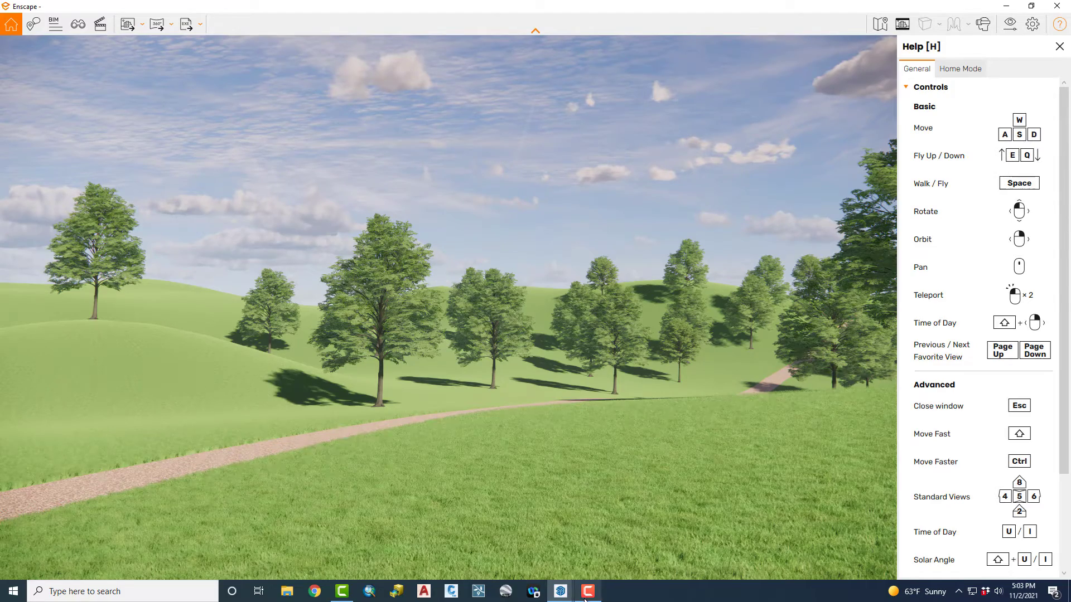
Step: Pick another tree asset from the library and adjust the view to ground level among the trees
{"action": "left_click", "coordinate": [561, 591]}
{"action": "left_click", "coordinate": [163, 292]}
{"action": "middle_click_drag", "start_coordinate": [512, 348], "coordinate": [666, 449]}
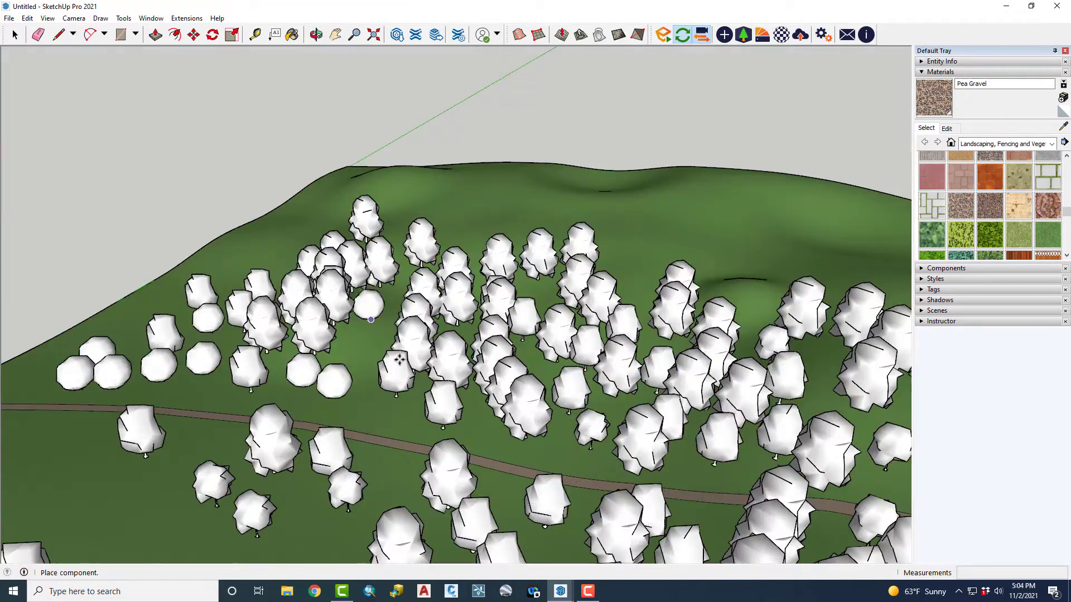
{"action": "middle_click_drag", "start_coordinate": [340, 385], "coordinate": [344, 417]}
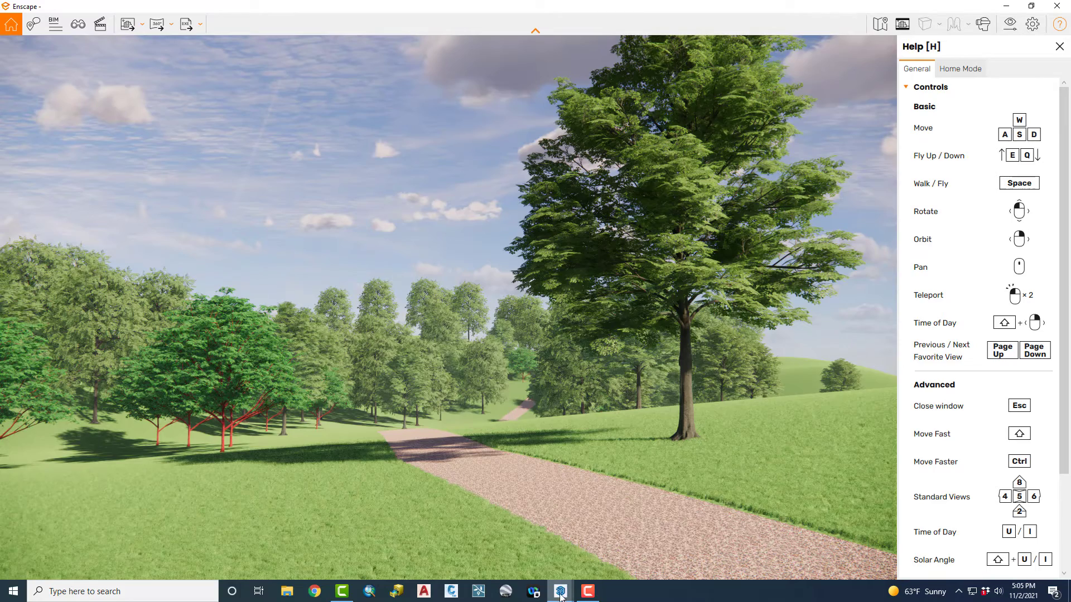
Step: Back in SketchUp, look over the trees and check the Extension Manager, then close it
{"action": "mouse_move", "coordinate": [562, 595]}
{"action": "left_click", "coordinate": [496, 552]}
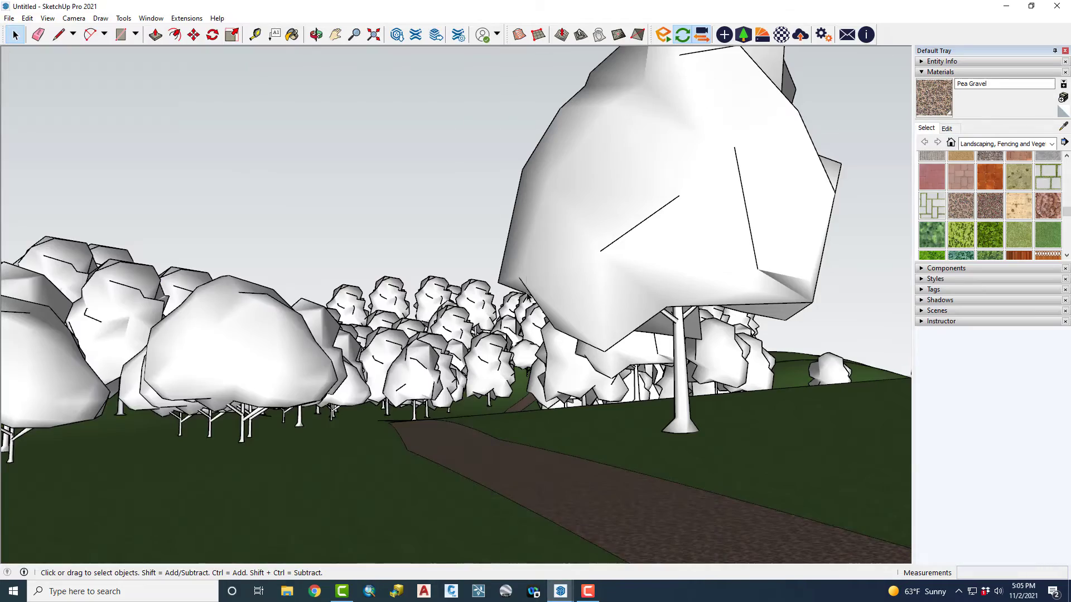
{"action": "middle_click_drag", "start_coordinate": [526, 274], "coordinate": [485, 223]}
{"action": "scroll", "coordinate": [481, 220], "scroll_direction": "down", "scroll_amount": 6}
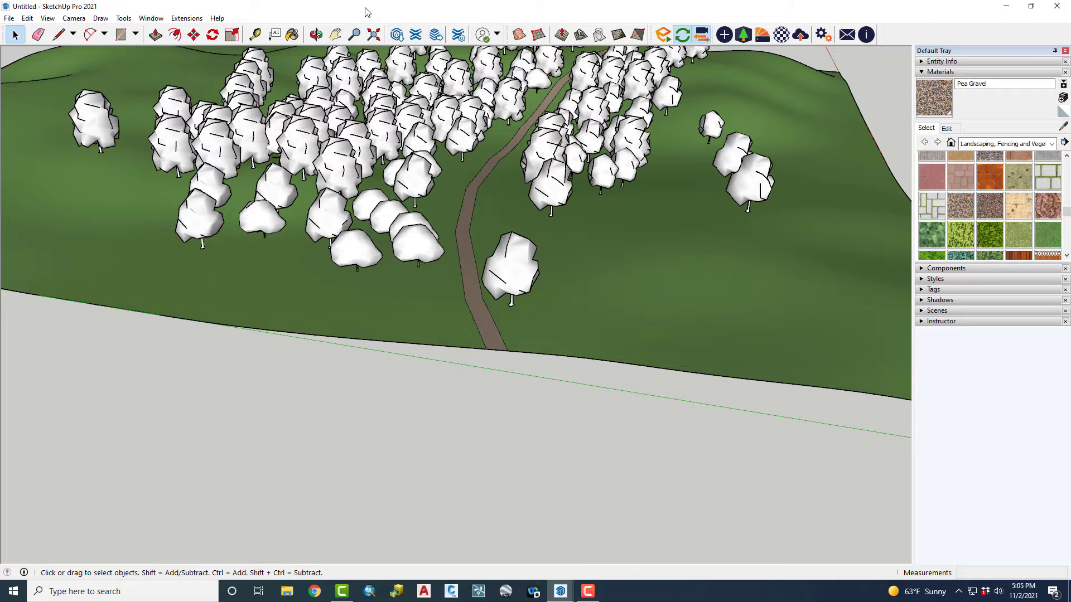
{"action": "left_click", "coordinate": [186, 19]}
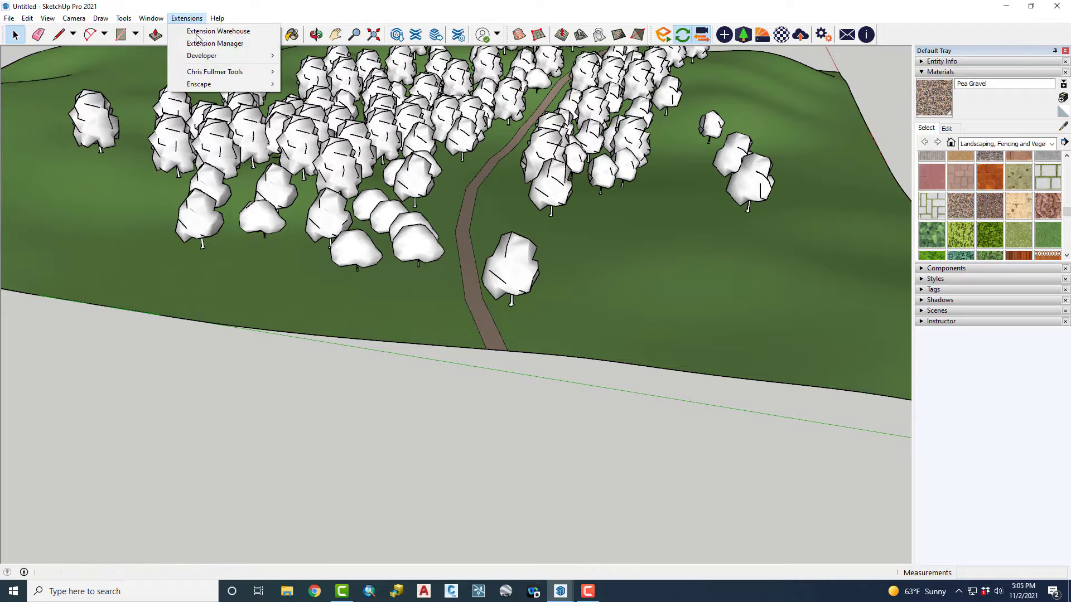
{"action": "left_click", "coordinate": [243, 44]}
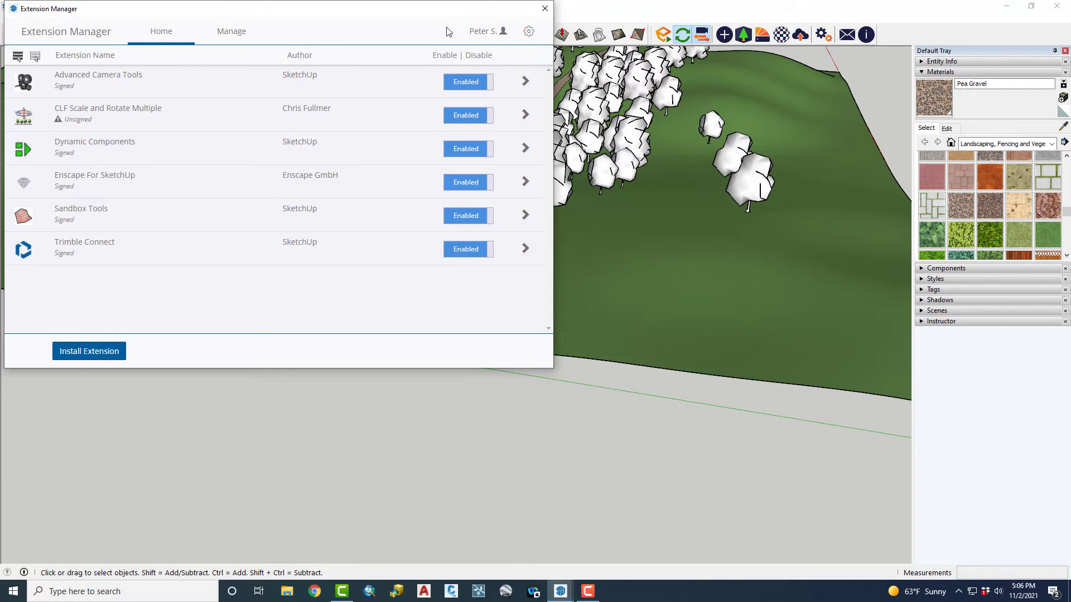
{"action": "left_click", "coordinate": [545, 8]}
Step: Orbit to a low angle and select the whole model with Ctrl+A
{"action": "scroll", "coordinate": [491, 167], "scroll_direction": "down", "scroll_amount": 5}
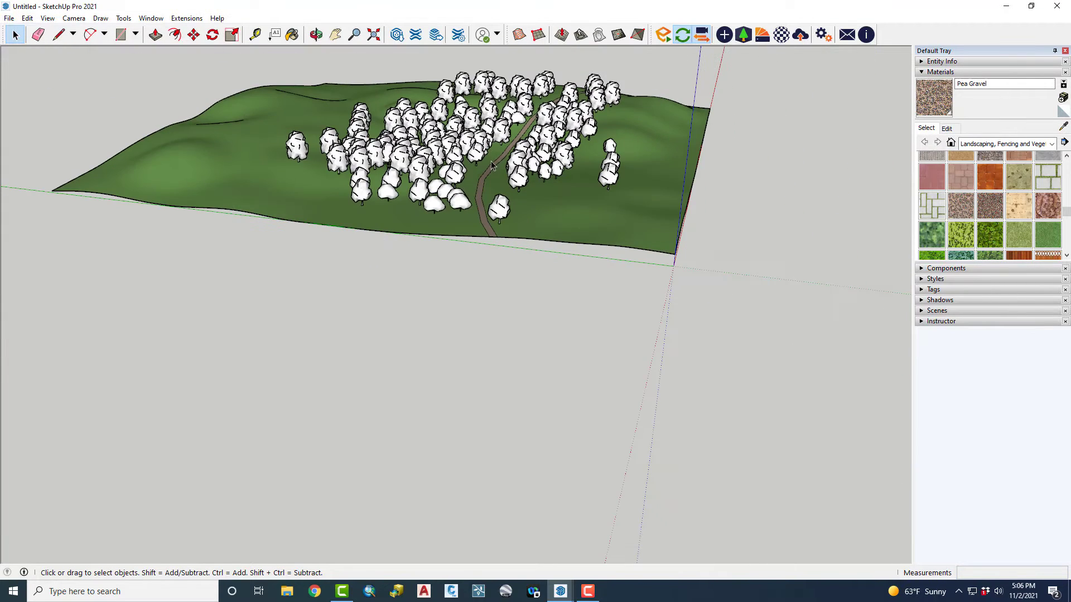
{"action": "middle_click_drag", "start_coordinate": [491, 165], "coordinate": [491, 194]}
{"action": "key", "text": "ctrl+a"}
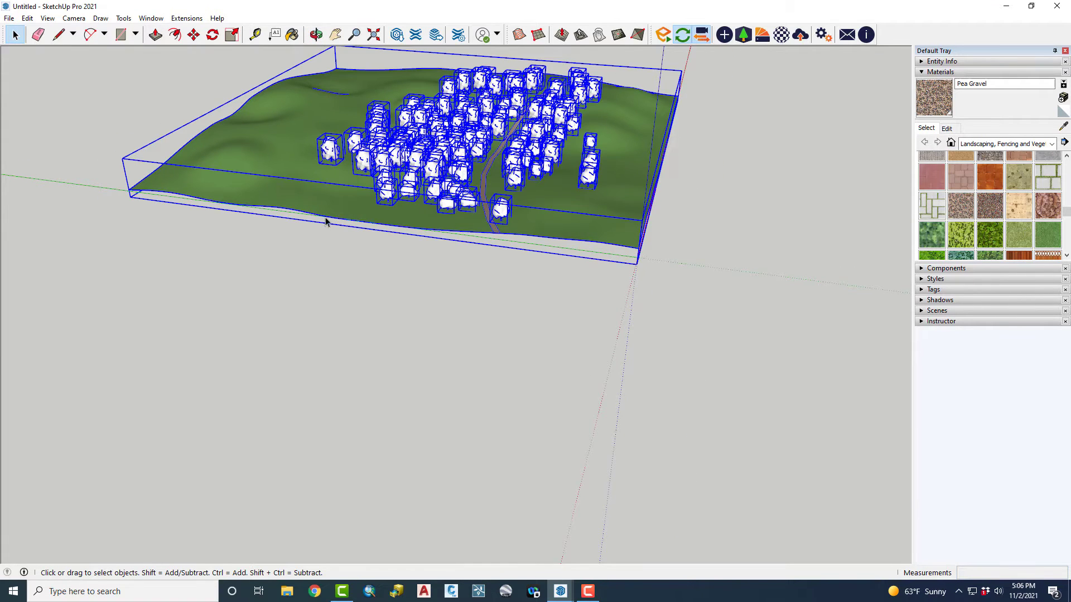
Step: Deselect the terrain and randomly scale the trees 1–1.25 with up to 360° rotation
{"action": "left_click", "coordinate": [325, 219], "text": "shift"}
{"action": "left_click", "coordinate": [186, 18]}
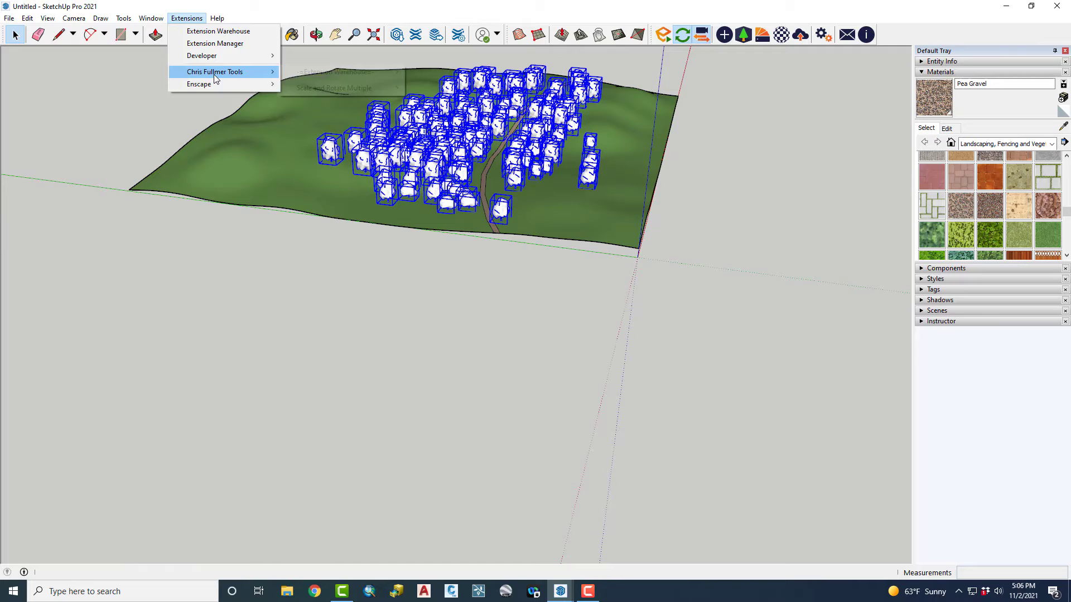
{"action": "mouse_move", "coordinate": [214, 71]}
{"action": "mouse_move", "coordinate": [342, 90]}
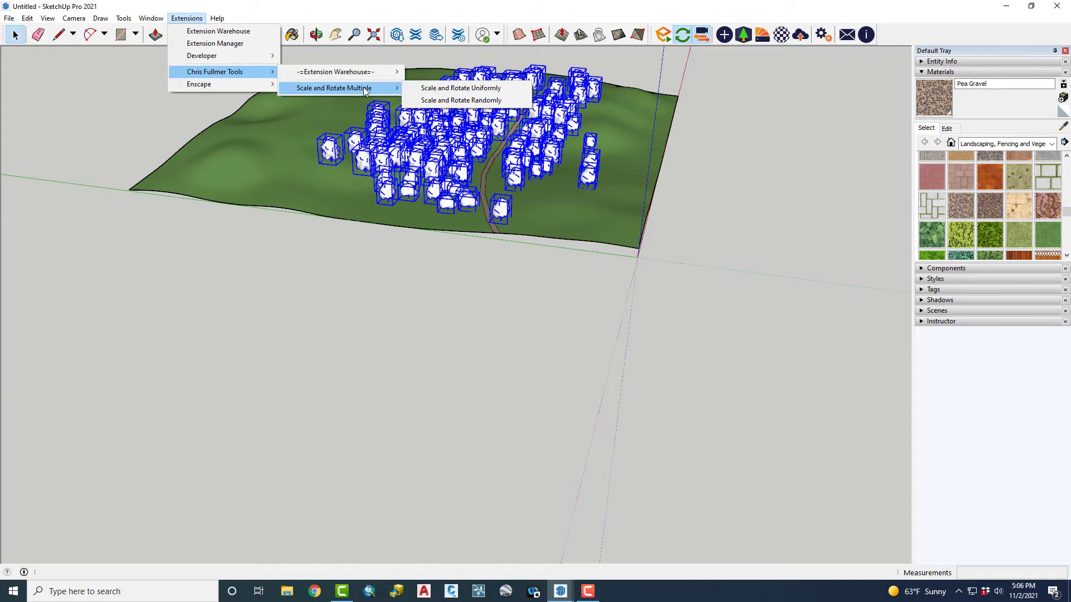
{"action": "left_click", "coordinate": [444, 101]}
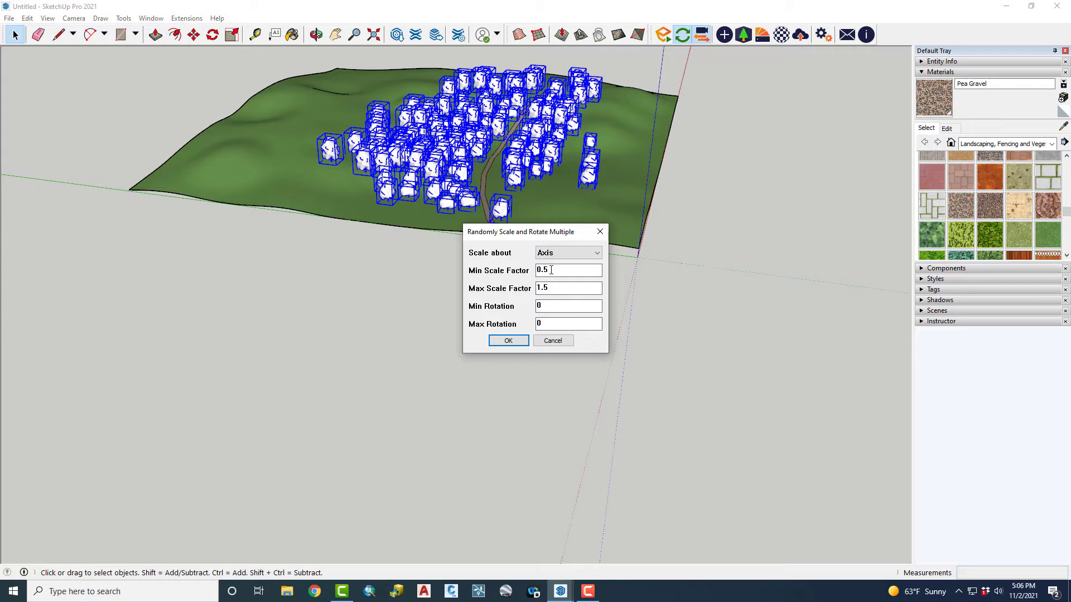
{"action": "left_click_drag", "start_coordinate": [551, 270], "coordinate": [471, 268]}
{"action": "type", "text": "25"}
{"action": "left_click", "coordinate": [509, 341]}
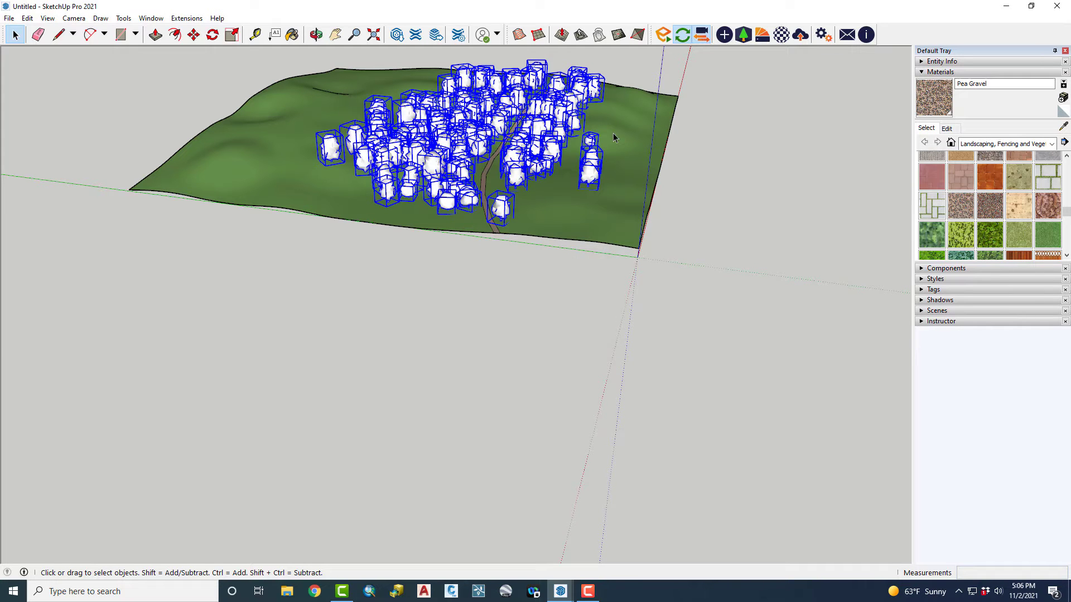
Step: Zoom and orbit to an eye-level view down the gravel path between the trees
{"action": "scroll", "coordinate": [491, 207], "scroll_direction": "up", "scroll_amount": 10}
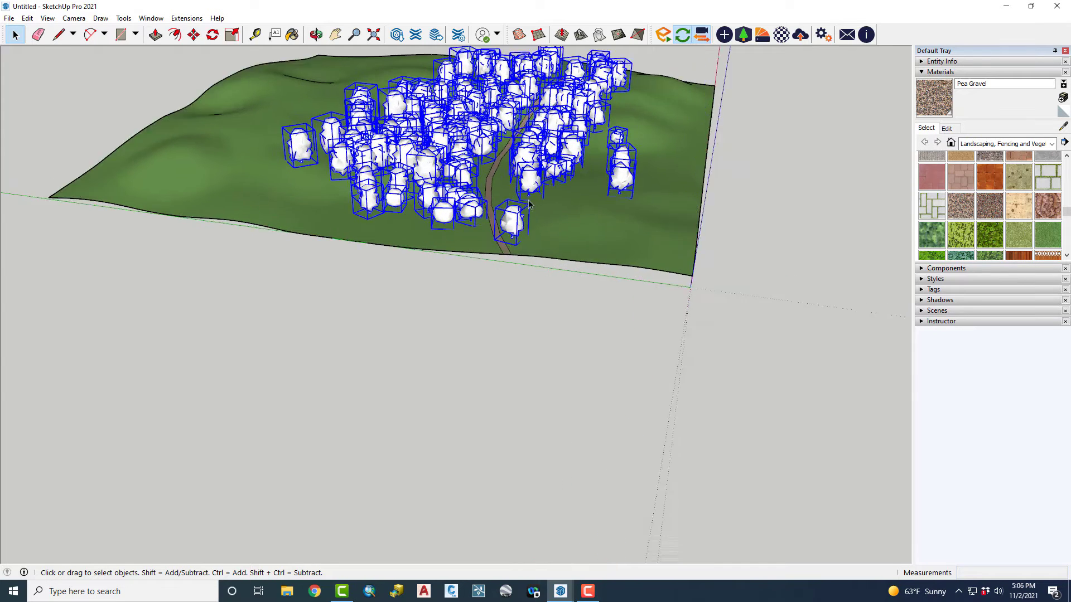
{"action": "middle_click_drag", "start_coordinate": [452, 223], "coordinate": [449, 205]}
{"action": "scroll", "coordinate": [449, 204], "scroll_direction": "up", "scroll_amount": 10}
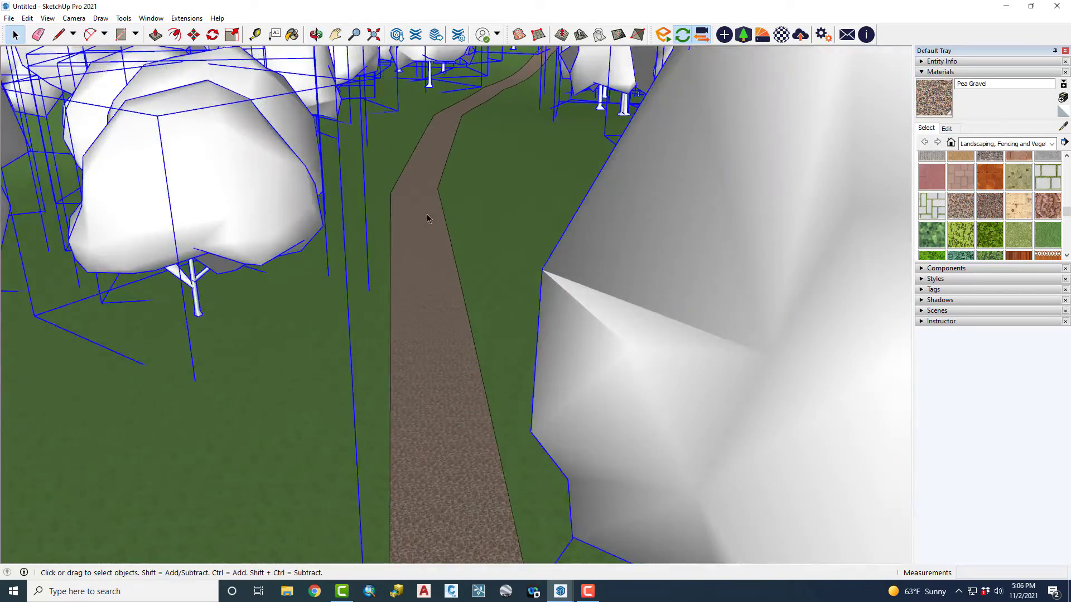
{"action": "scroll", "coordinate": [415, 176], "scroll_direction": "up", "scroll_amount": 10}
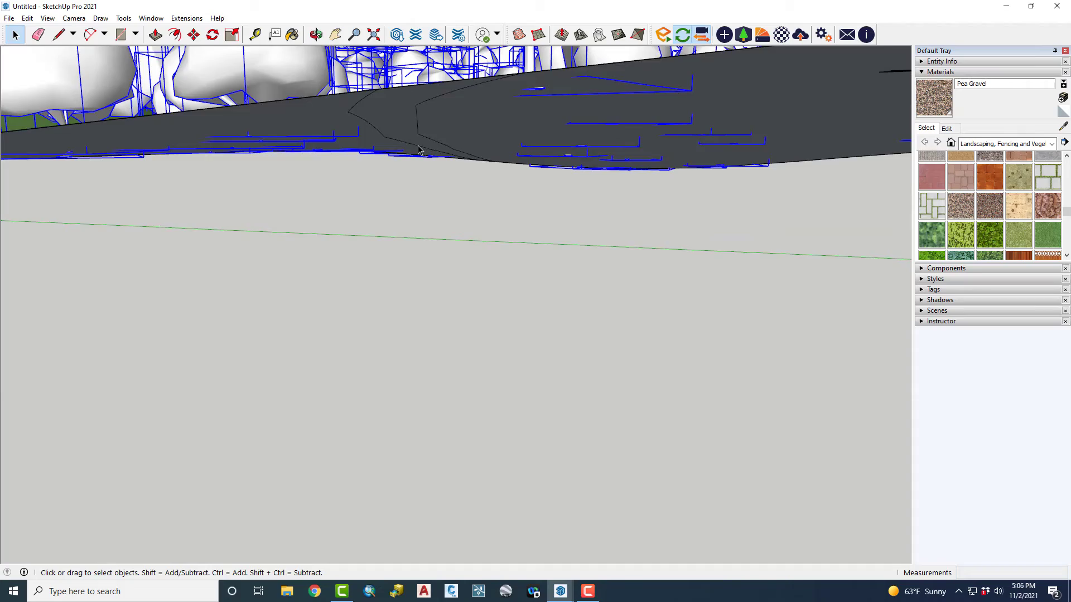
{"action": "scroll", "coordinate": [452, 212], "scroll_direction": "down", "scroll_amount": 5}
{"action": "scroll", "coordinate": [451, 213], "scroll_direction": "up", "scroll_amount": 5}
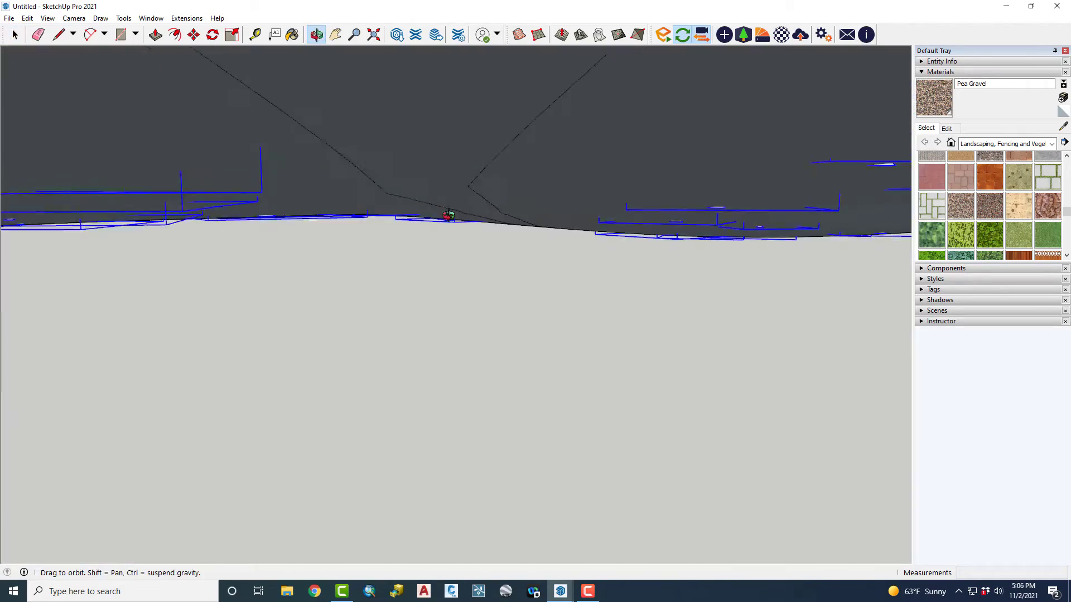
{"action": "scroll", "coordinate": [449, 214], "scroll_direction": "down", "scroll_amount": 5}
Step: Clear the selection and save the view as Scene 1
{"action": "left_click", "coordinate": [569, 66]}
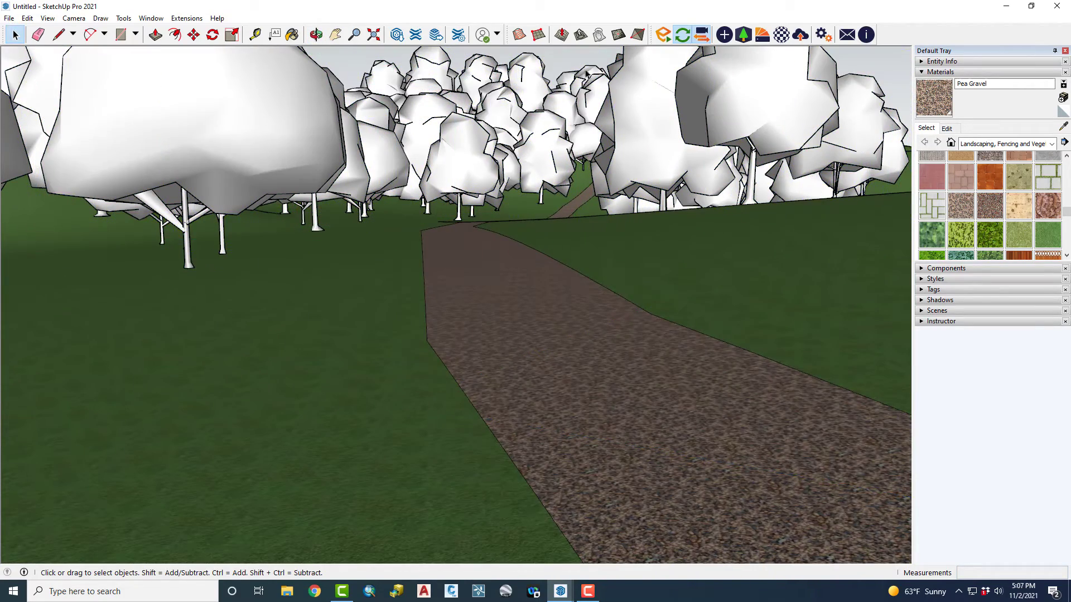
{"action": "left_click", "coordinate": [923, 310]}
{"action": "left_click", "coordinate": [935, 323]}
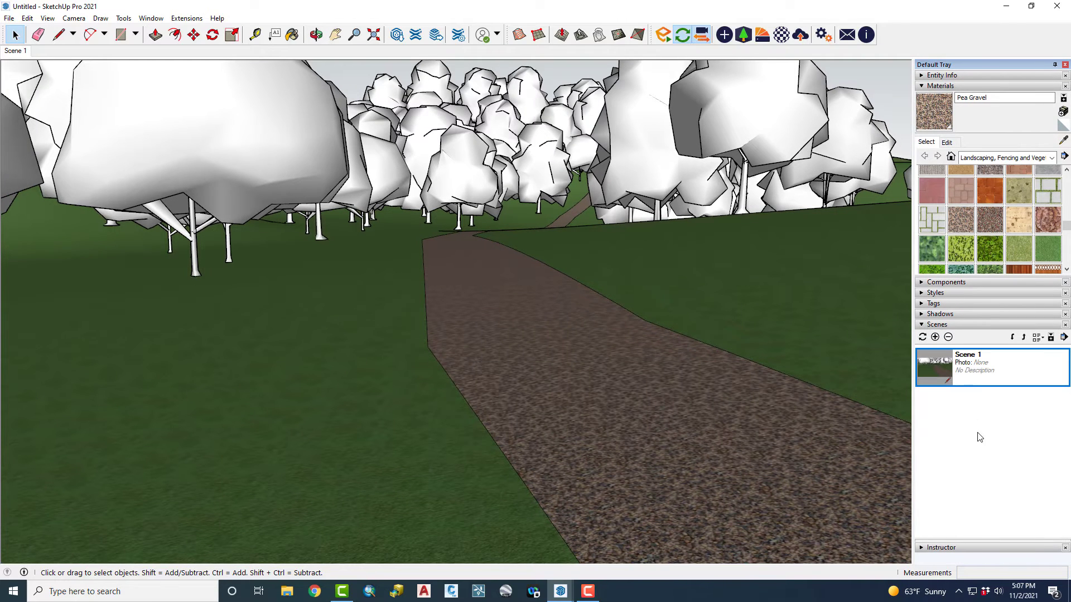
{"action": "mouse_move", "coordinate": [561, 590]}
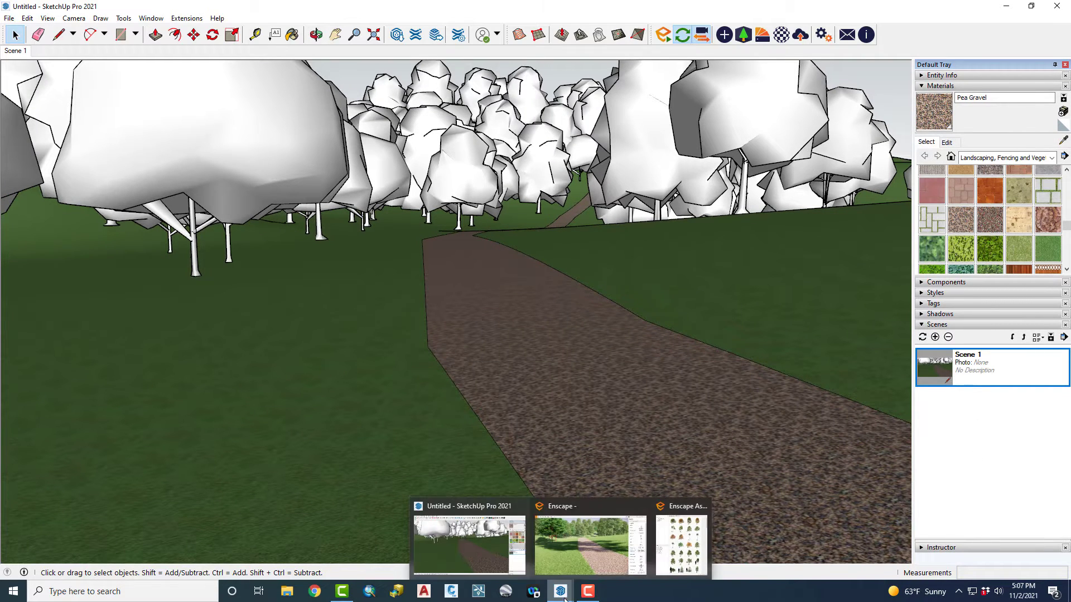
{"action": "left_click", "coordinate": [588, 554]}
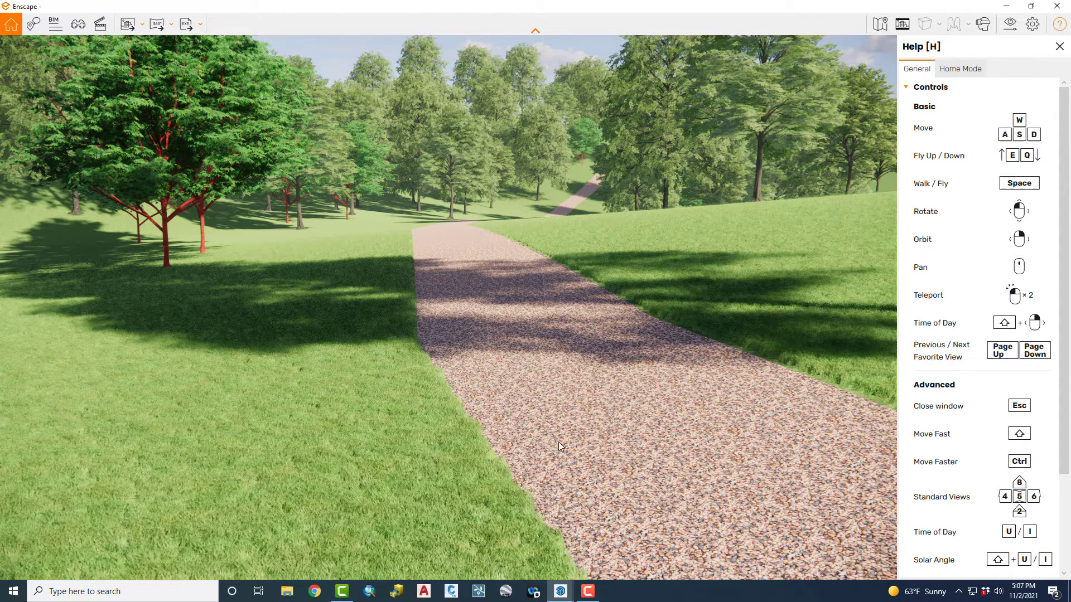
{"action": "mouse_move", "coordinate": [562, 592]}
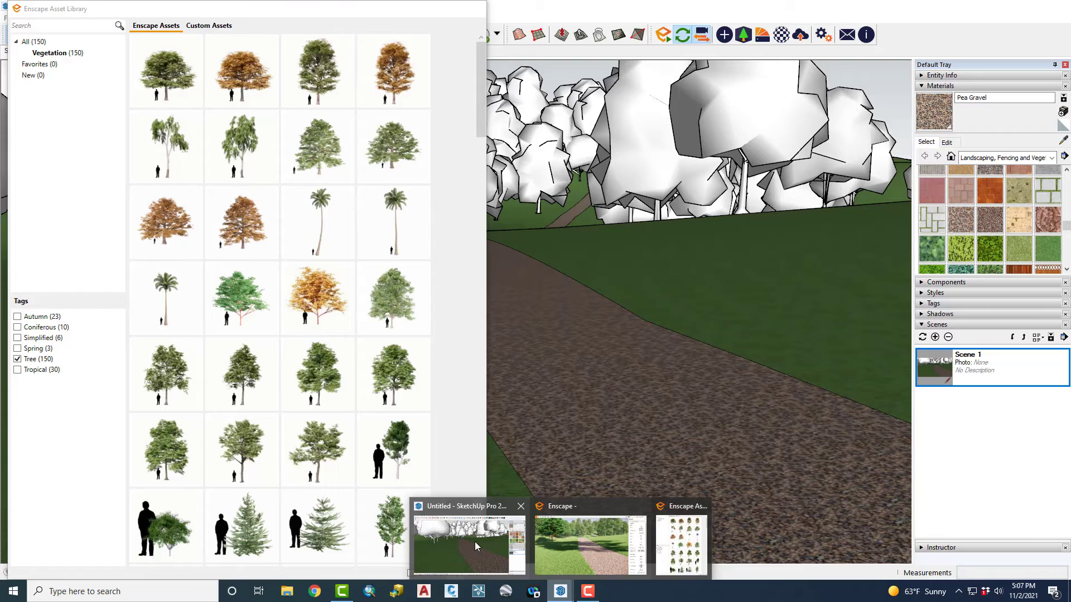
{"action": "left_click", "coordinate": [474, 541]}
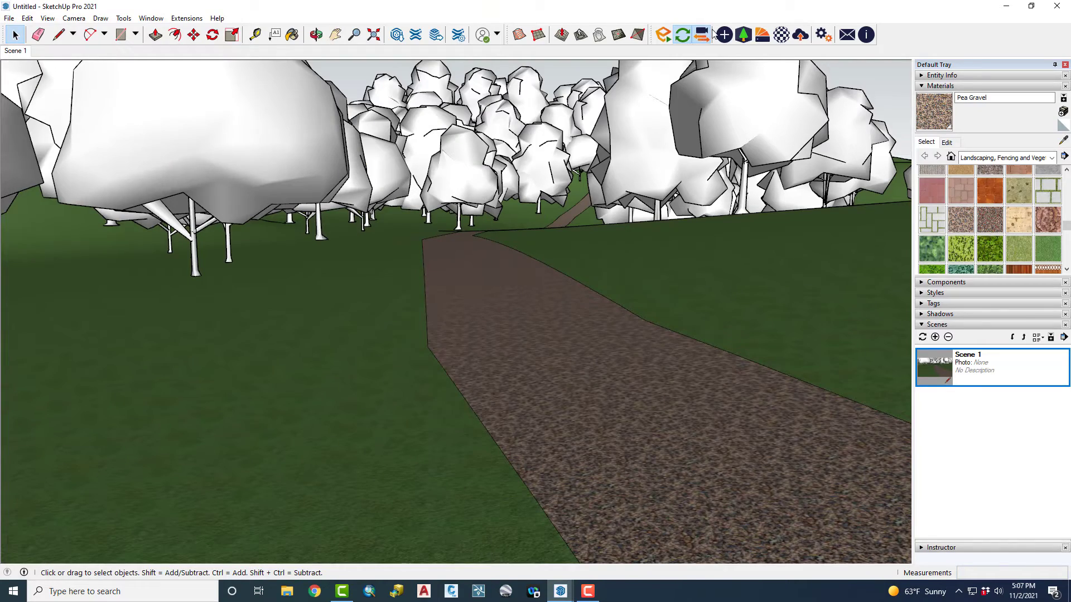
Step: Remove the Tree filter, show People tagged Sport, and pick the jogging man figure
{"action": "left_click", "coordinate": [742, 37]}
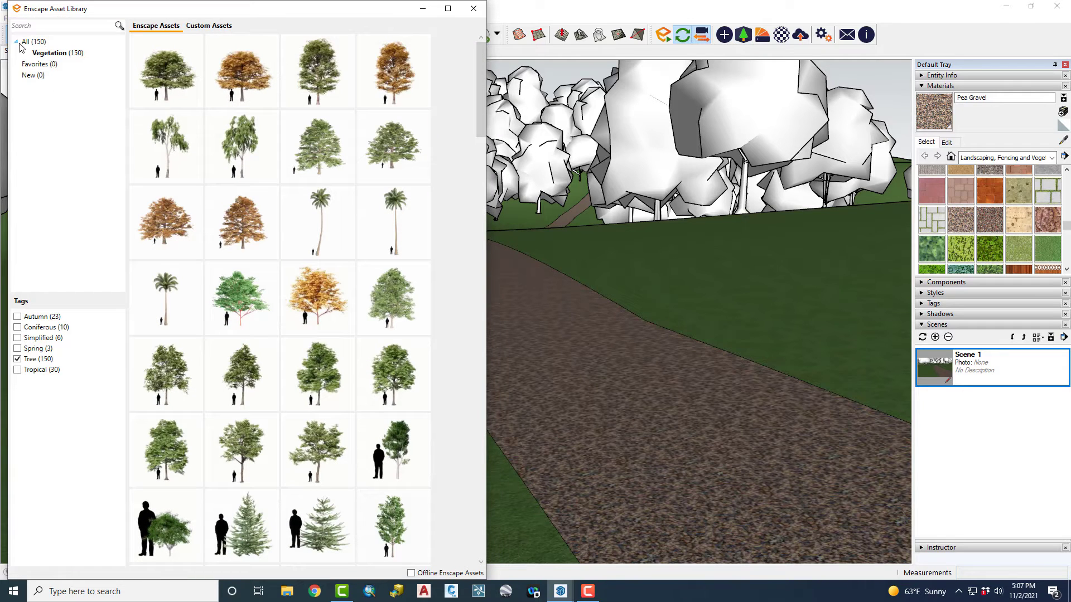
{"action": "left_click", "coordinate": [17, 360]}
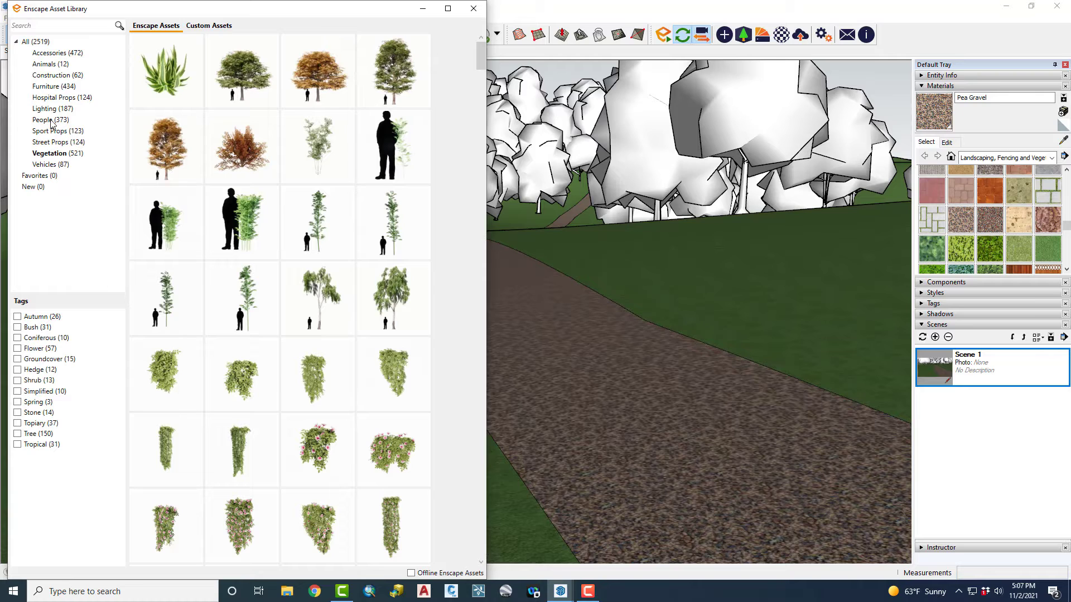
{"action": "left_click", "coordinate": [52, 120]}
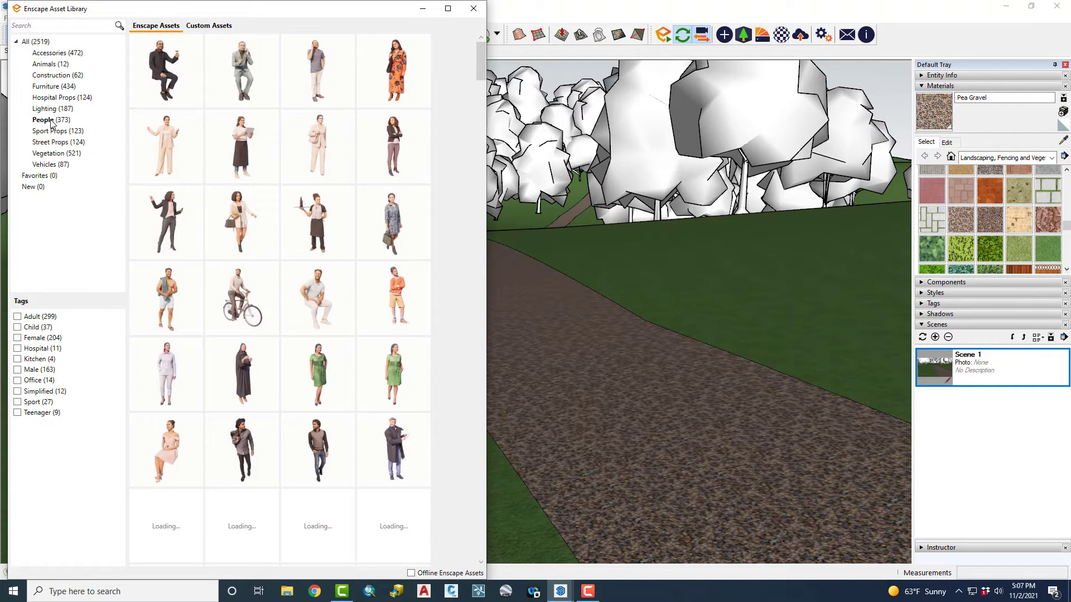
{"action": "left_click", "coordinate": [18, 402]}
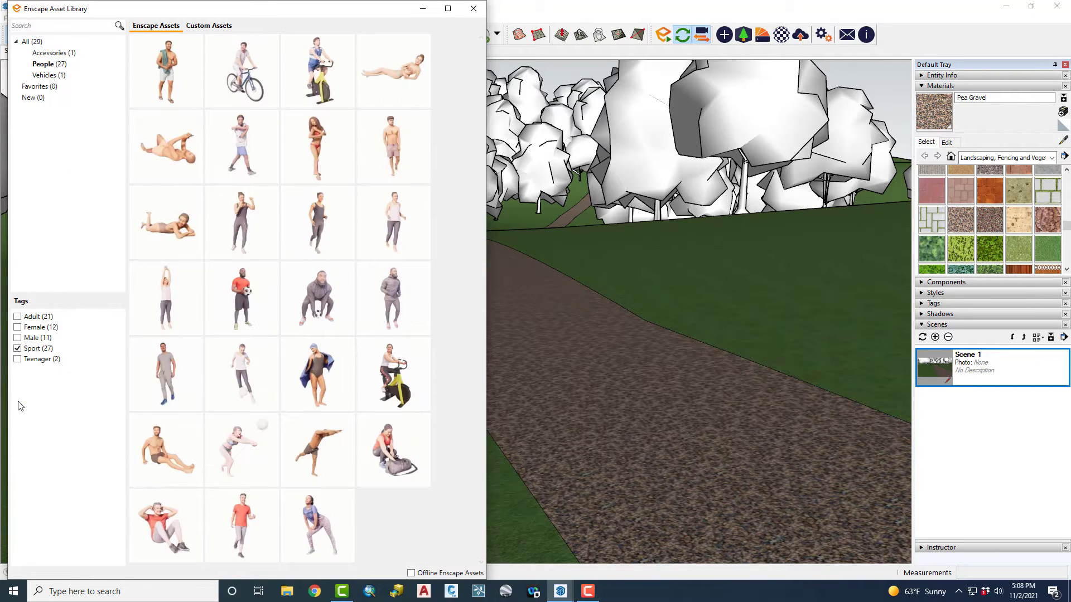
{"action": "mouse_move", "coordinate": [163, 376]}
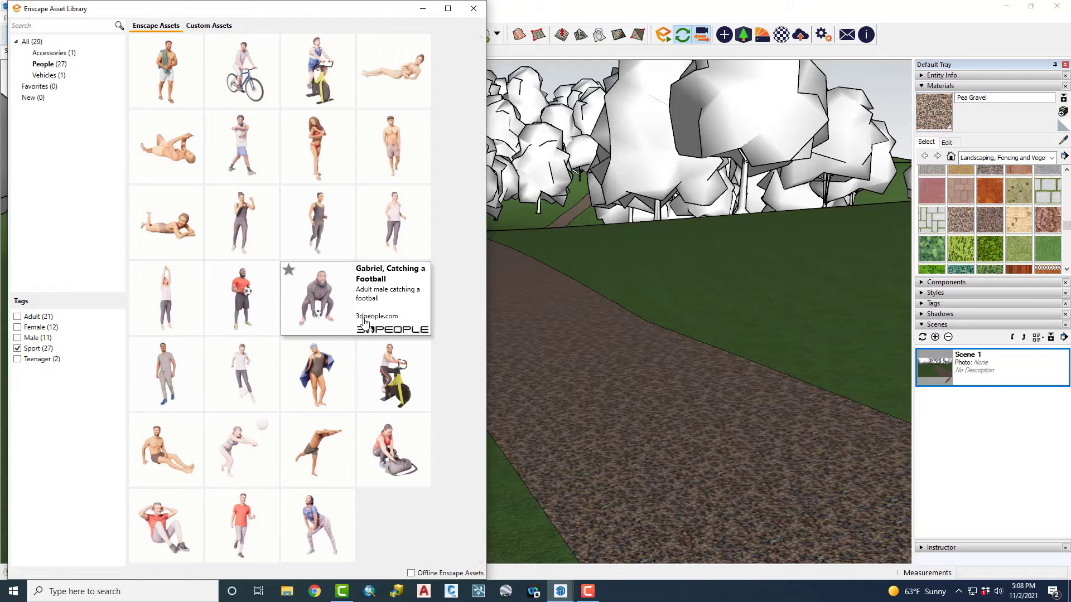
{"action": "left_click", "coordinate": [394, 309]}
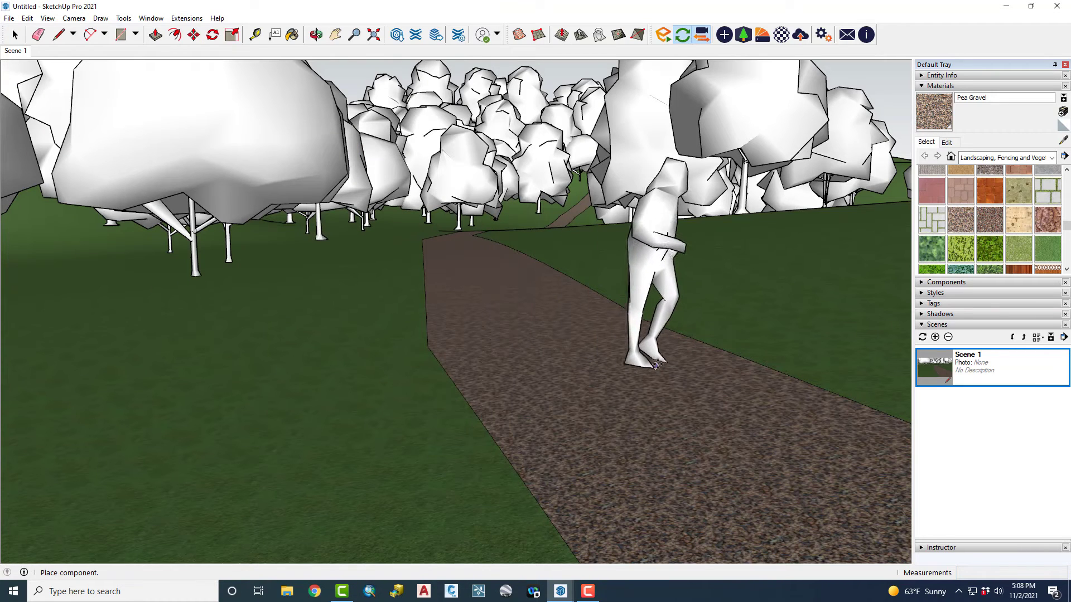
Step: Place two joggers on the gravel path and preview them in Enscape
{"action": "left_click", "coordinate": [665, 358]}
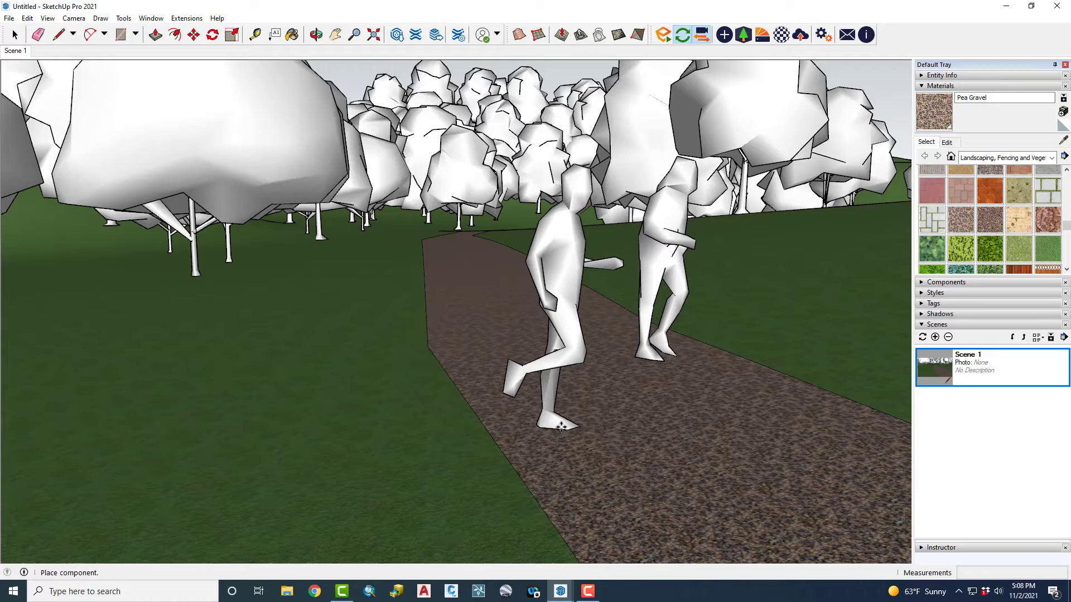
{"action": "left_click", "coordinate": [559, 349]}
{"action": "left_click", "coordinate": [561, 591]}
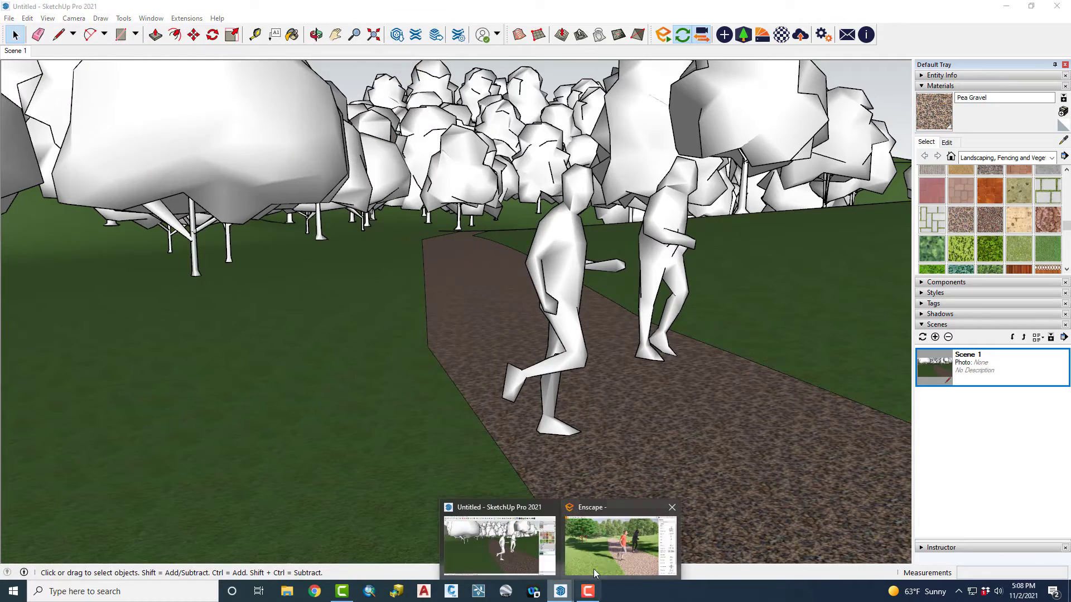
{"action": "left_click", "coordinate": [612, 545]}
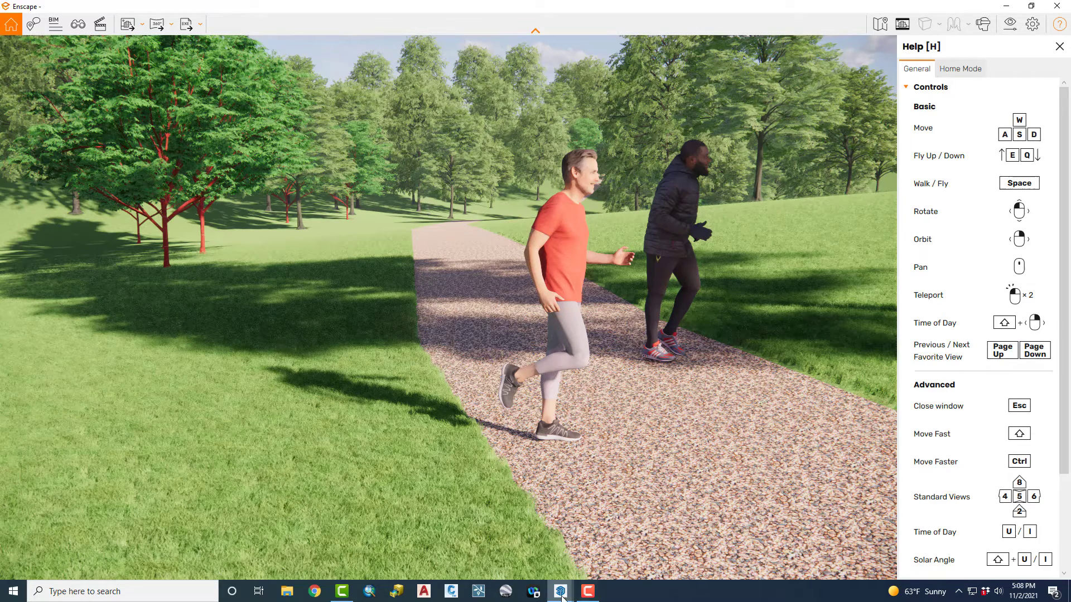
{"action": "mouse_move", "coordinate": [560, 591]}
{"action": "left_click", "coordinate": [517, 553]}
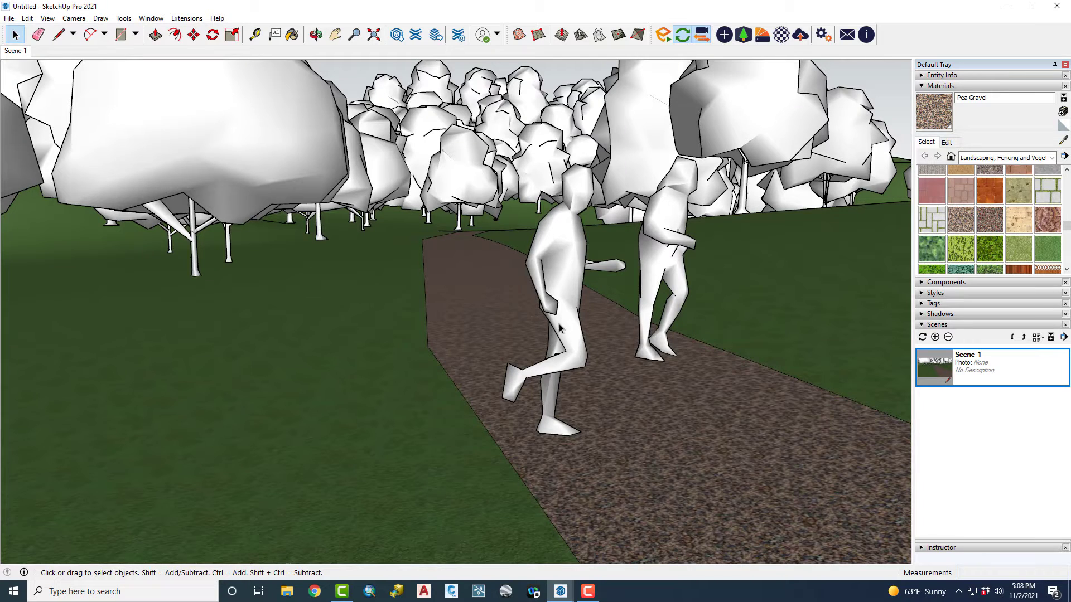
Step: Rotate both joggers to face down the path, away from the viewer
{"action": "left_click", "coordinate": [567, 293]}
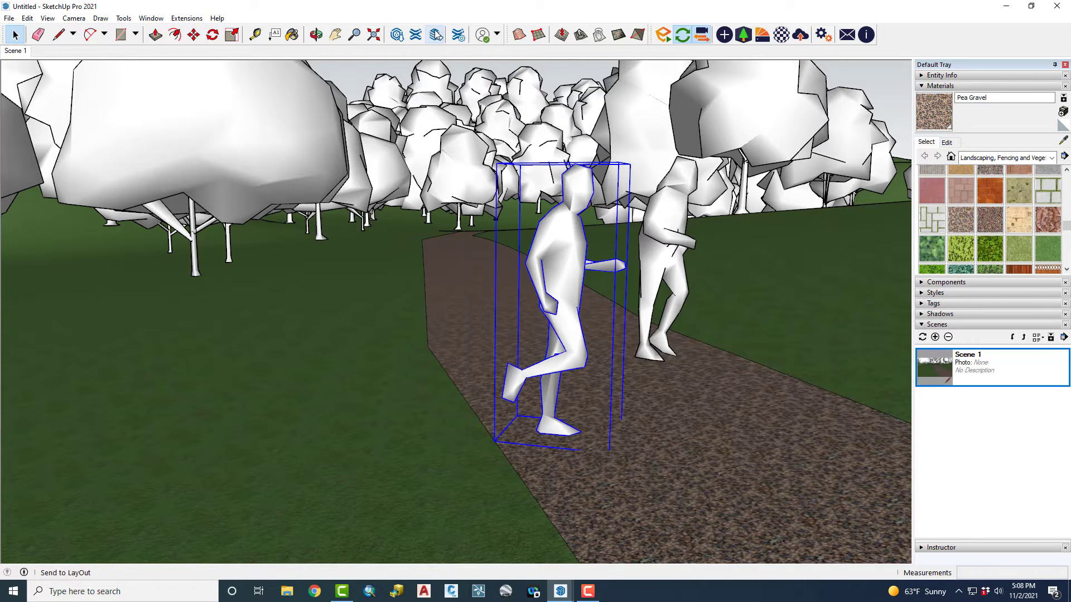
{"action": "left_click", "coordinate": [212, 34]}
{"action": "left_click", "coordinate": [553, 442]}
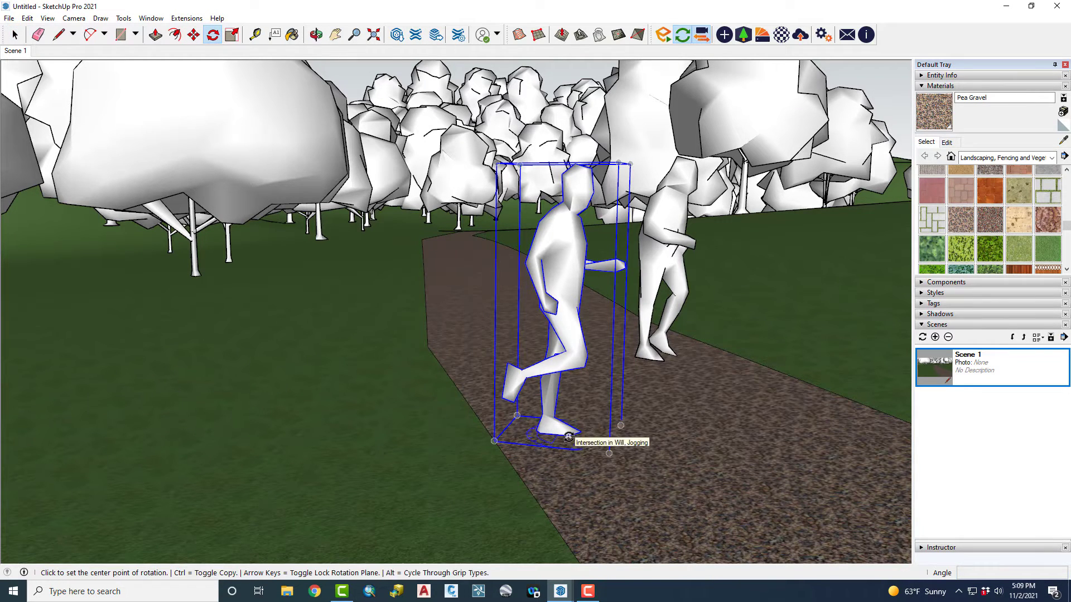
{"action": "left_click", "coordinate": [558, 502]}
{"action": "left_click", "coordinate": [658, 279]}
{"action": "left_click", "coordinate": [633, 362]}
{"action": "left_click", "coordinate": [707, 286]}
Step: Move the second jogger onto the gravel path and check the result in Enscape
{"action": "left_click", "coordinate": [738, 288]}
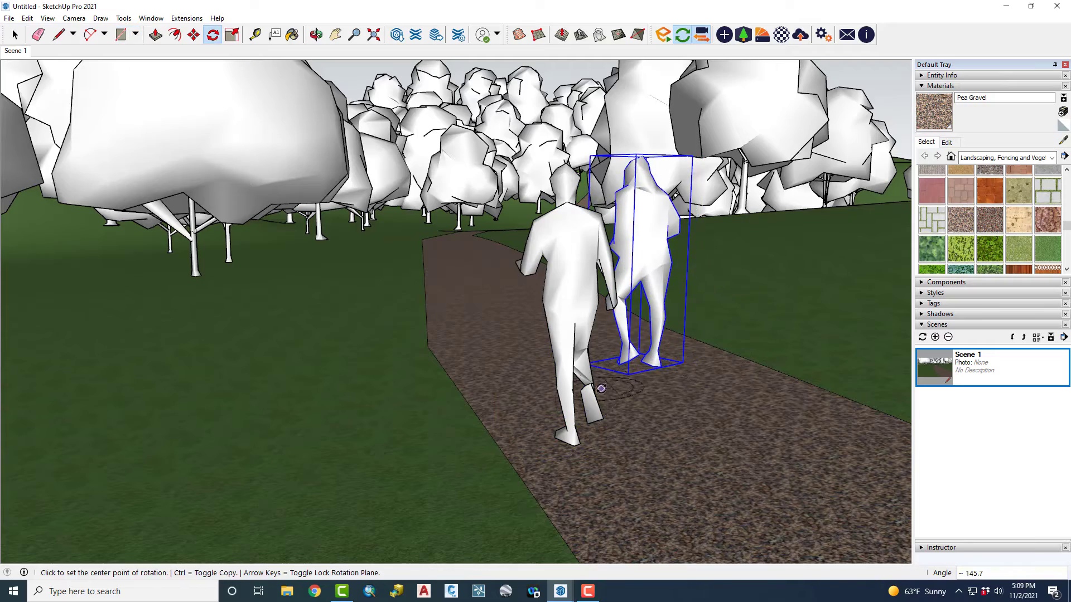
{"action": "middle_click_drag", "start_coordinate": [614, 385], "coordinate": [521, 362]}
{"action": "key", "text": "m"}
{"action": "left_click", "coordinate": [663, 371]}
{"action": "left_click", "coordinate": [573, 372]}
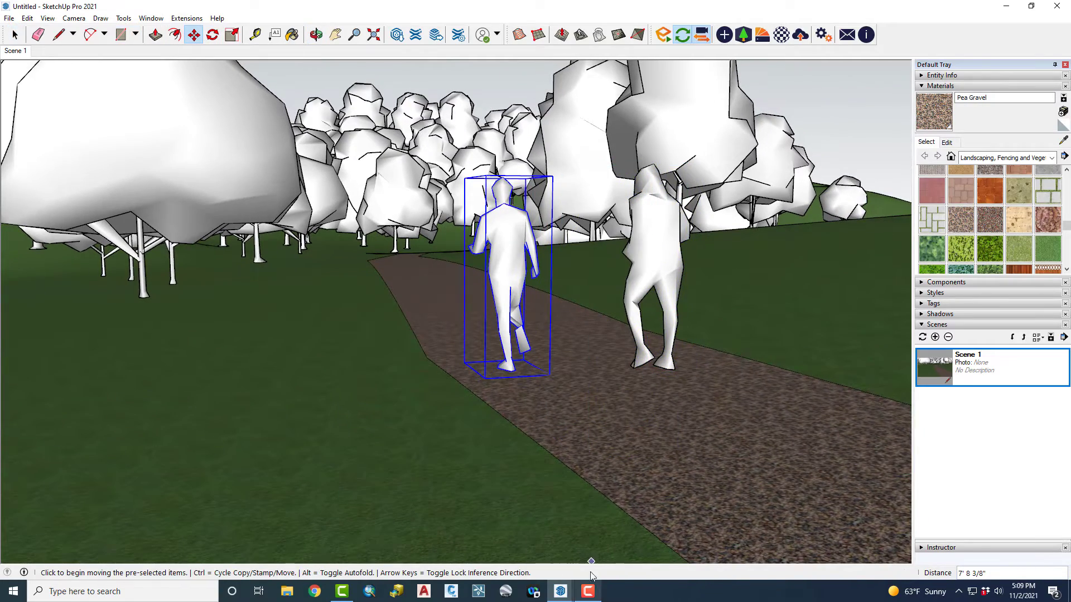
{"action": "mouse_move", "coordinate": [588, 590]}
{"action": "left_click", "coordinate": [631, 535]}
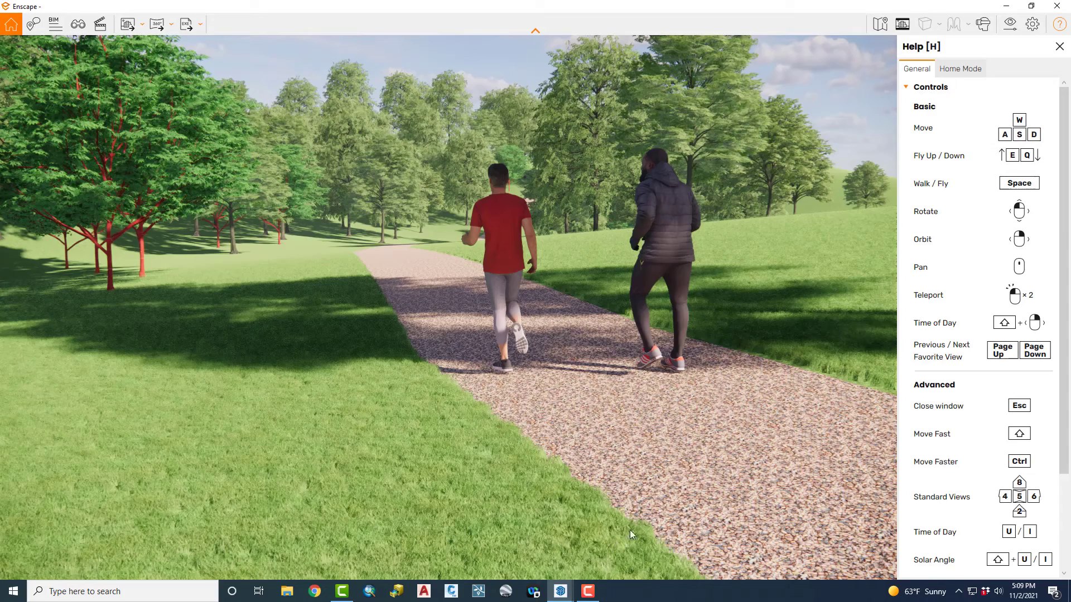
Step: In Visual Settings, set image highlights to -2%, shadows to 4% and boost the lens flare
{"action": "left_click", "coordinate": [1003, 28]}
{"action": "left_click_drag", "start_coordinate": [491, 76], "coordinate": [224, 76]}
{"action": "left_click", "coordinate": [103, 106]}
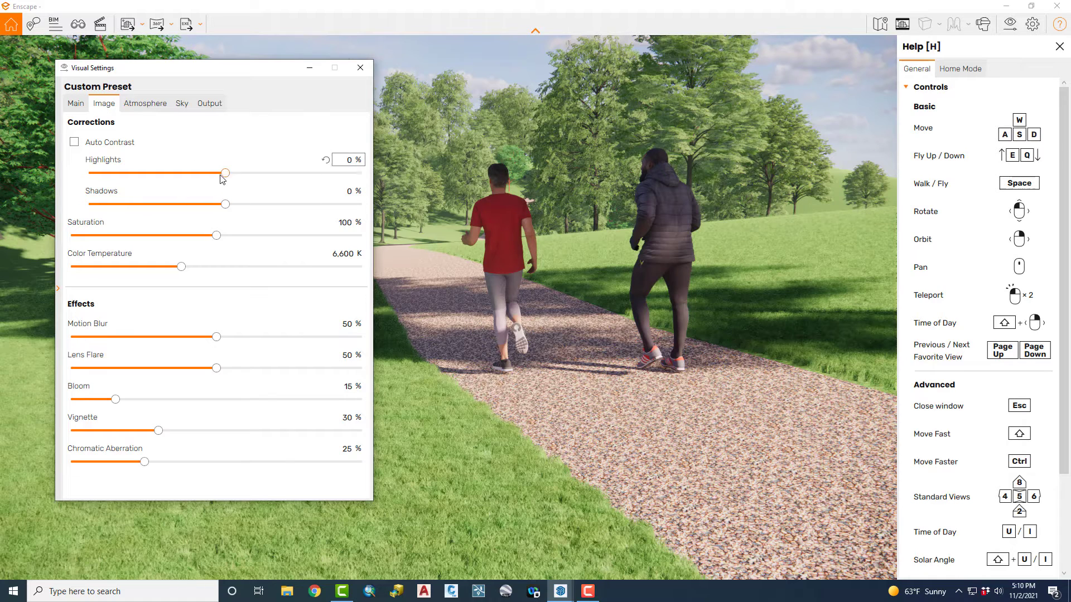
{"action": "mouse_move", "coordinate": [225, 173]}
{"action": "left_mouse_down"}
{"action": "mouse_move", "coordinate": [193, 176]}
{"action": "mouse_move", "coordinate": [222, 174]}
{"action": "left_mouse_up"}
{"action": "left_click", "coordinate": [231, 204]}
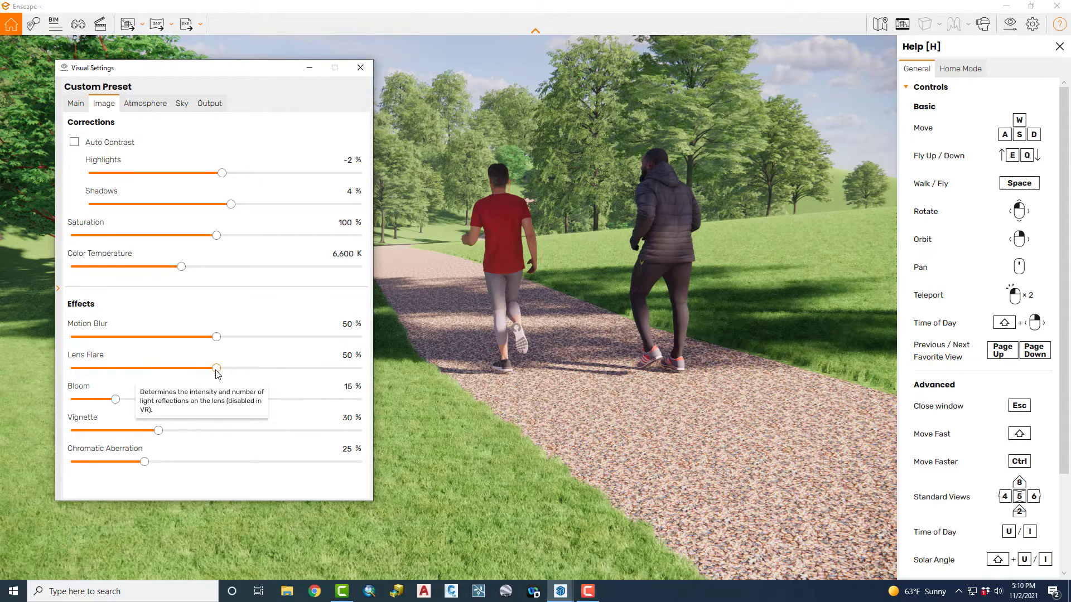
{"action": "left_click_drag", "start_coordinate": [216, 369], "coordinate": [241, 373]}
{"action": "left_click", "coordinate": [144, 107]}
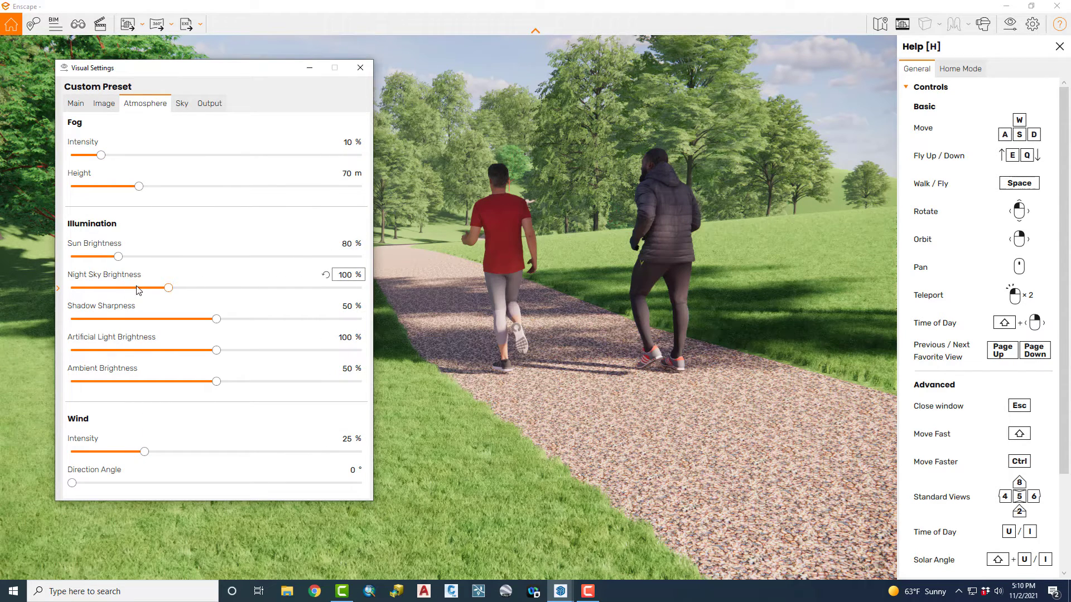
Step: Reduce cloud density to 26% and switch the horizon backdrop from Mountains to Forest
{"action": "left_click", "coordinate": [182, 105]}
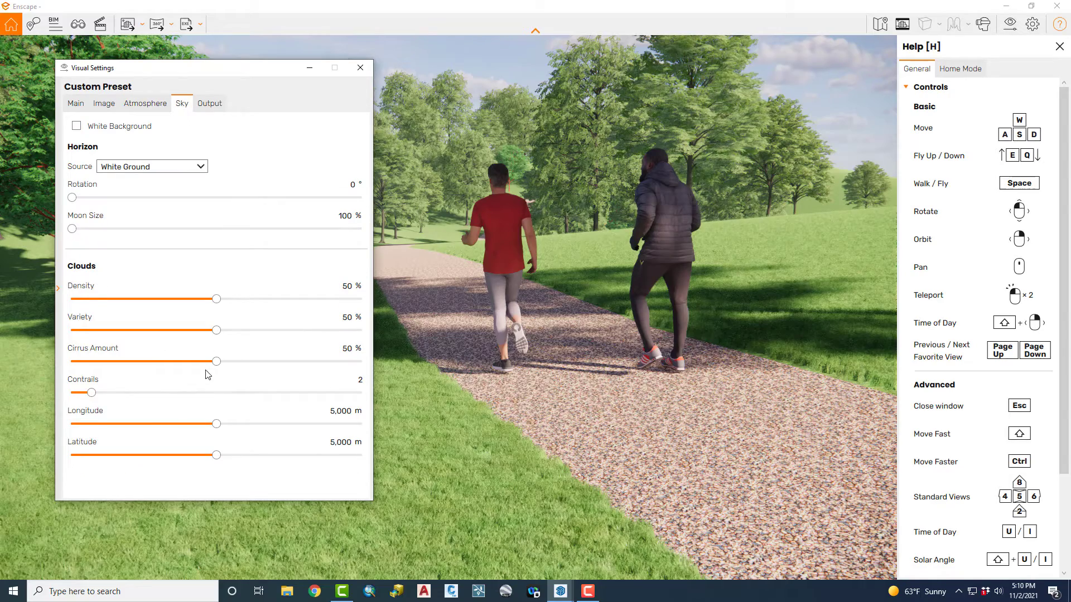
{"action": "left_click_drag", "start_coordinate": [217, 299], "coordinate": [266, 316]}
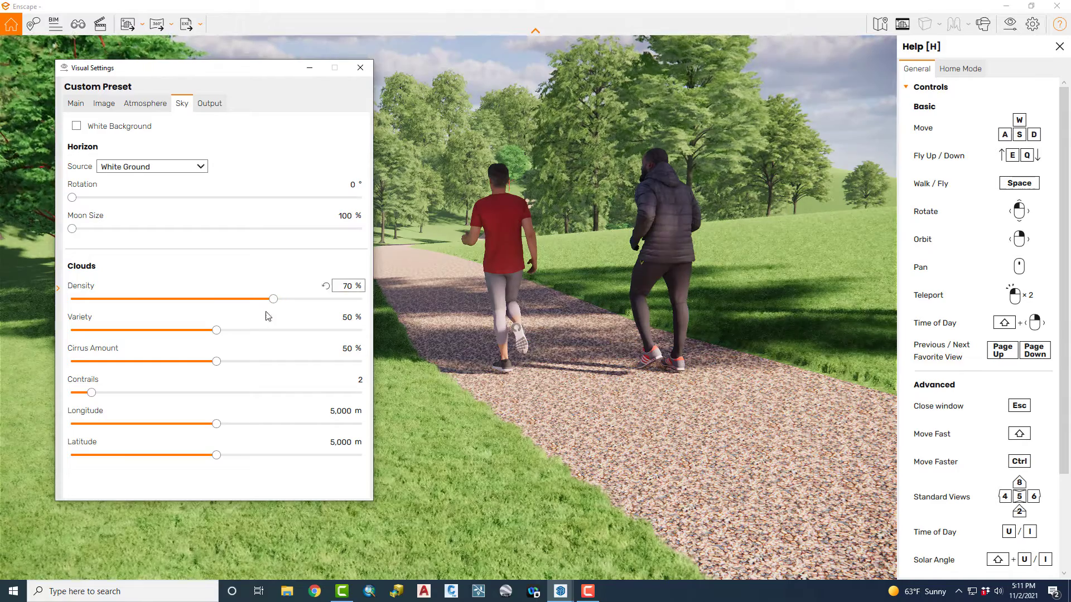
{"action": "left_click", "coordinate": [137, 168]}
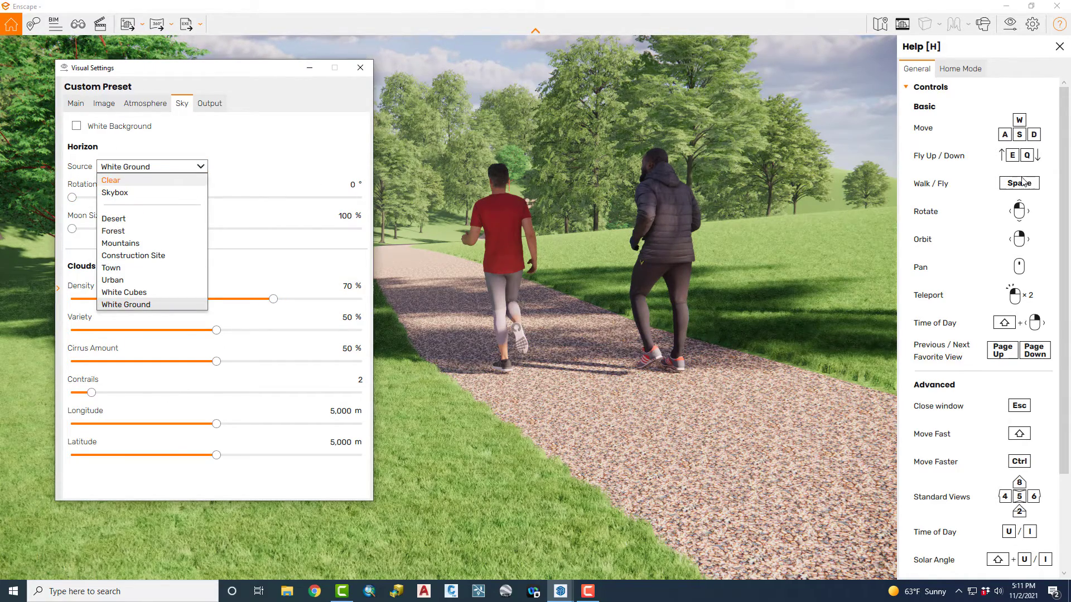
{"action": "left_click", "coordinate": [136, 243]}
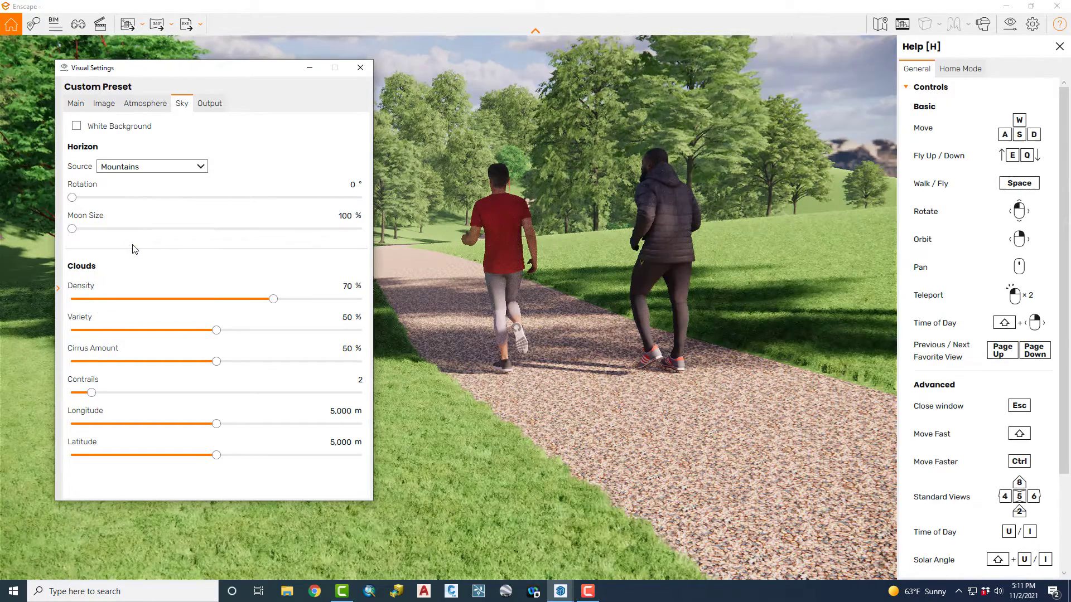
{"action": "left_click", "coordinate": [138, 167]}
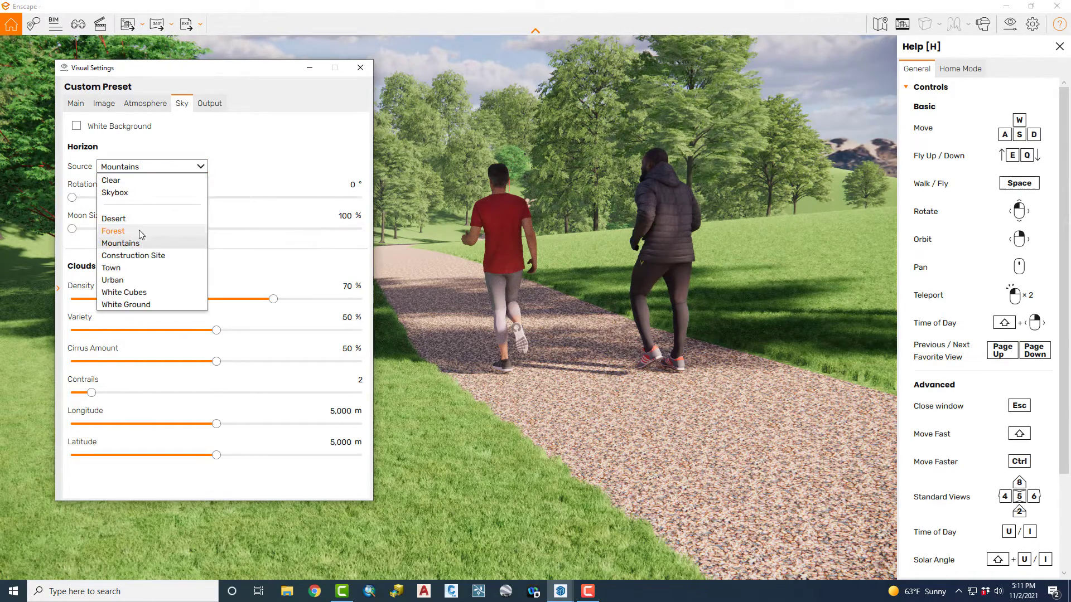
{"action": "left_click", "coordinate": [140, 231]}
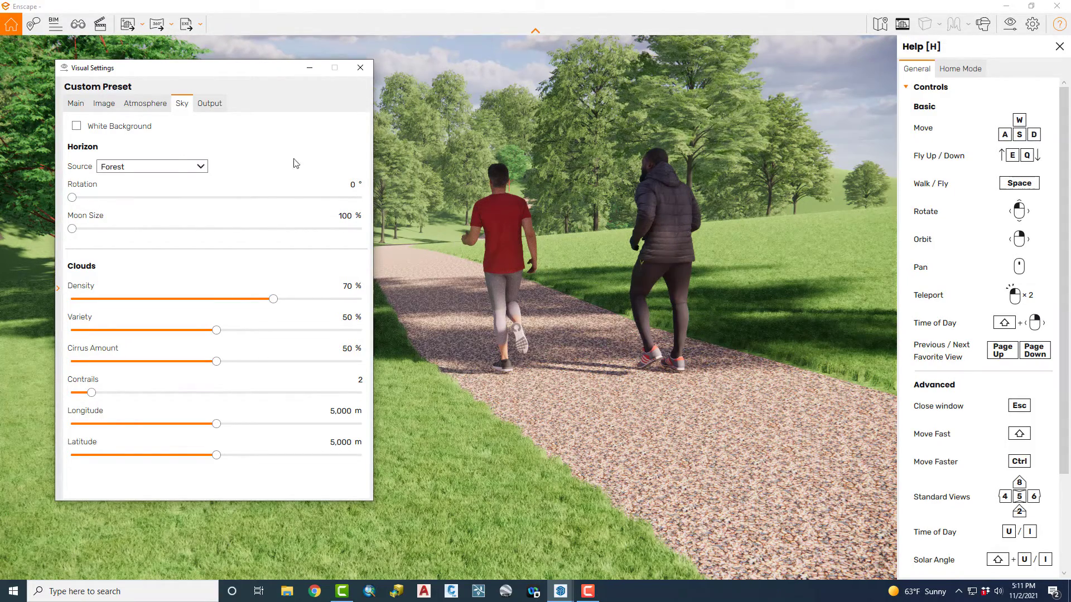
Step: Close Visual Settings and move the time of day to about 08:57 for long shadows
{"action": "left_click", "coordinate": [360, 67]}
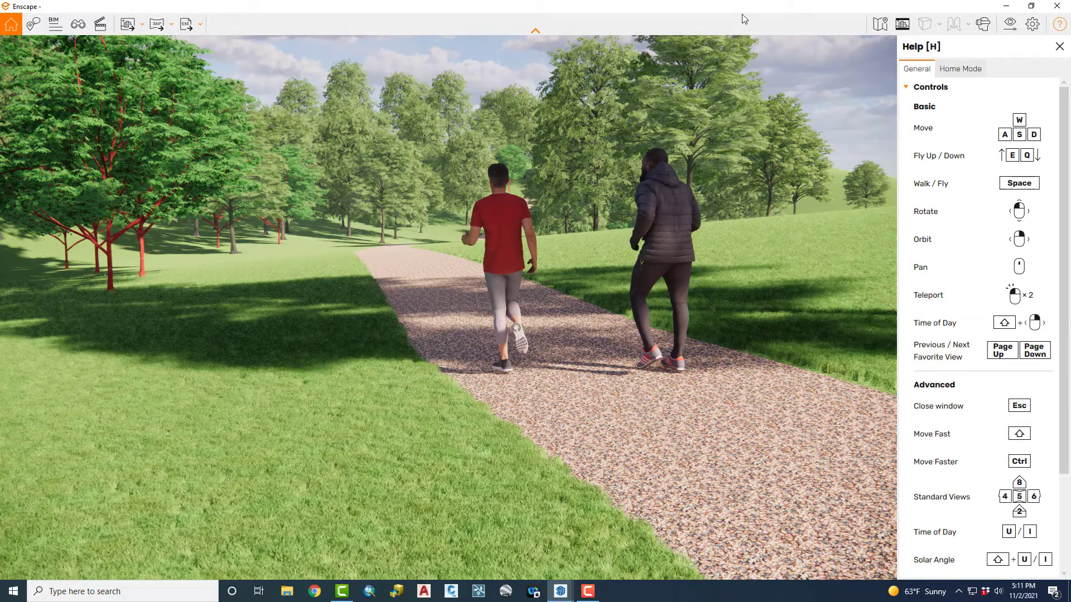
{"action": "key", "text": "u"}
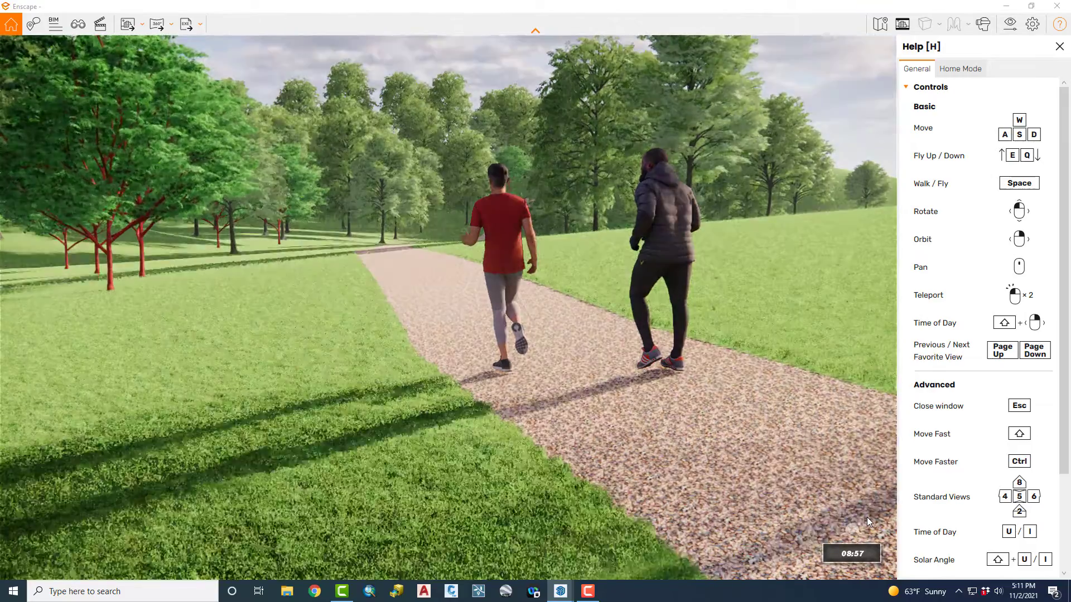
{"action": "key", "text": "u"}
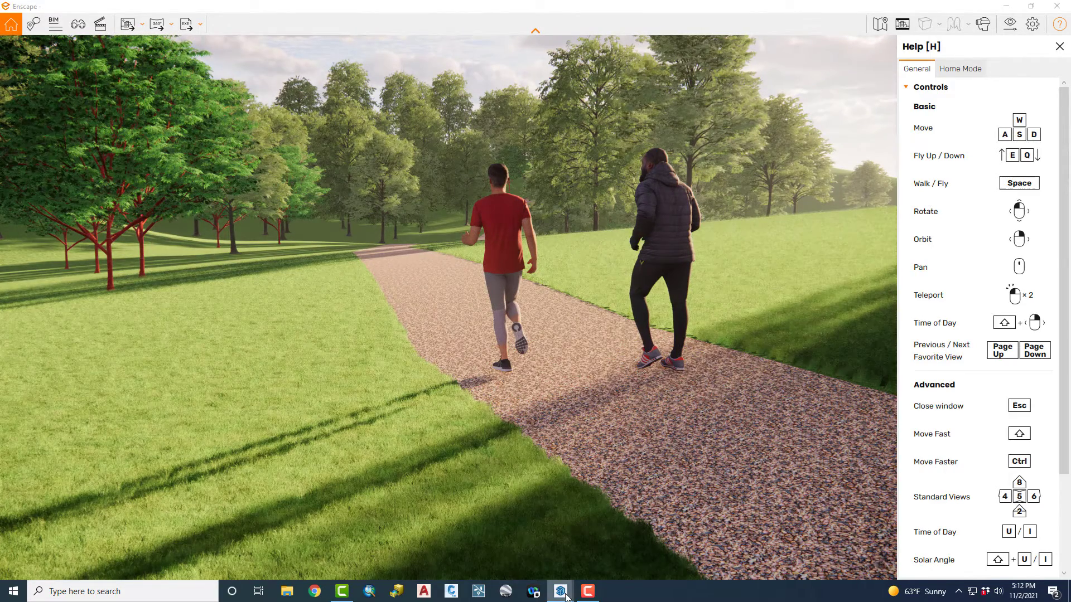
{"action": "mouse_move", "coordinate": [567, 596]}
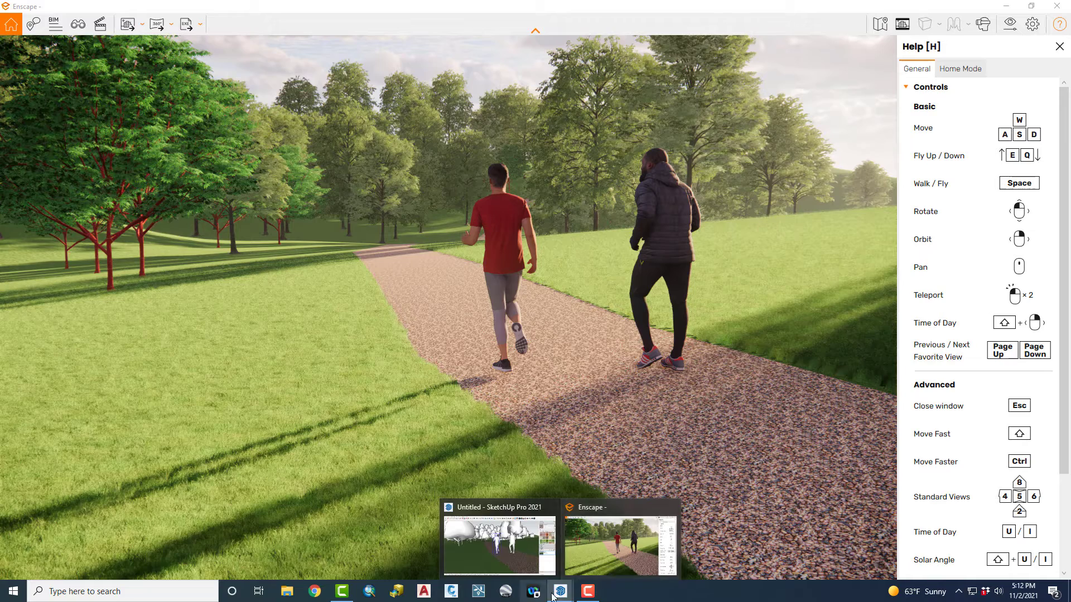
Step: In SketchUp, update Scene 1 with the current camera view and confirm the scene properties
{"action": "left_click", "coordinate": [523, 555]}
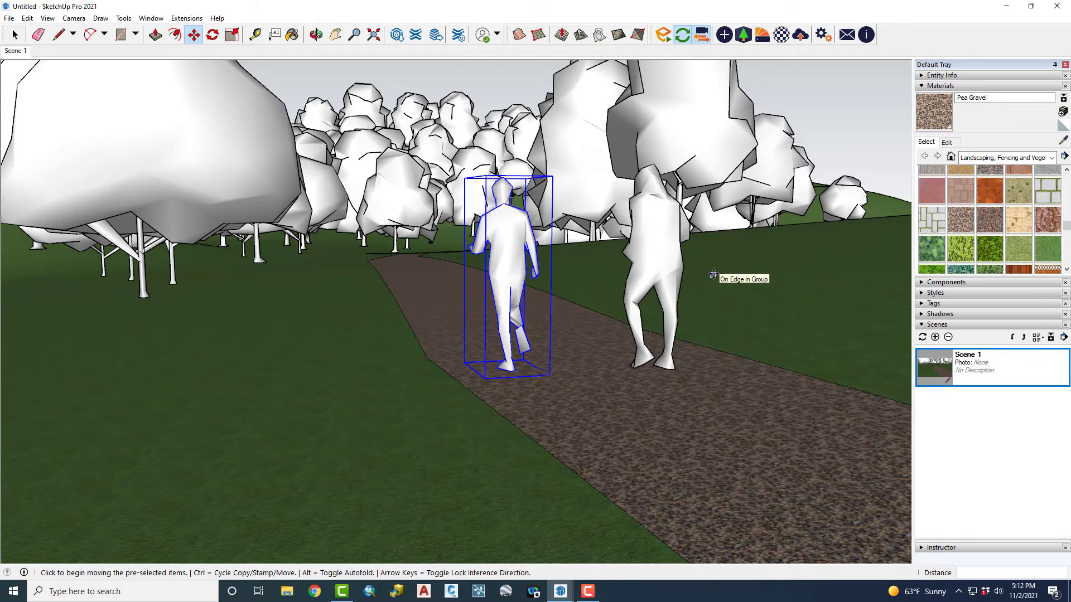
{"action": "right_click", "coordinate": [977, 361]}
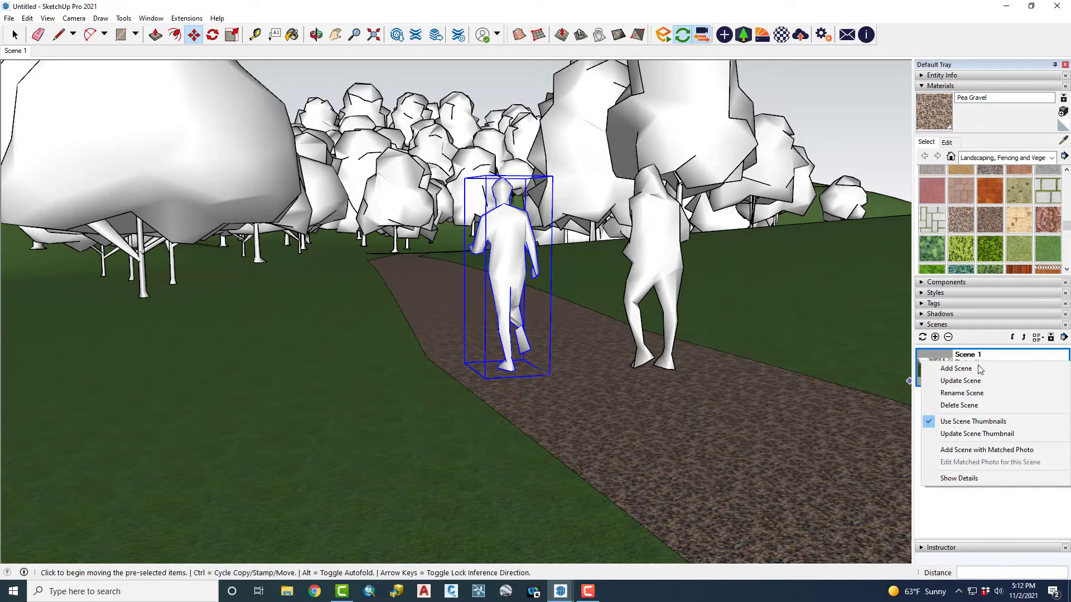
{"action": "left_click", "coordinate": [980, 381]}
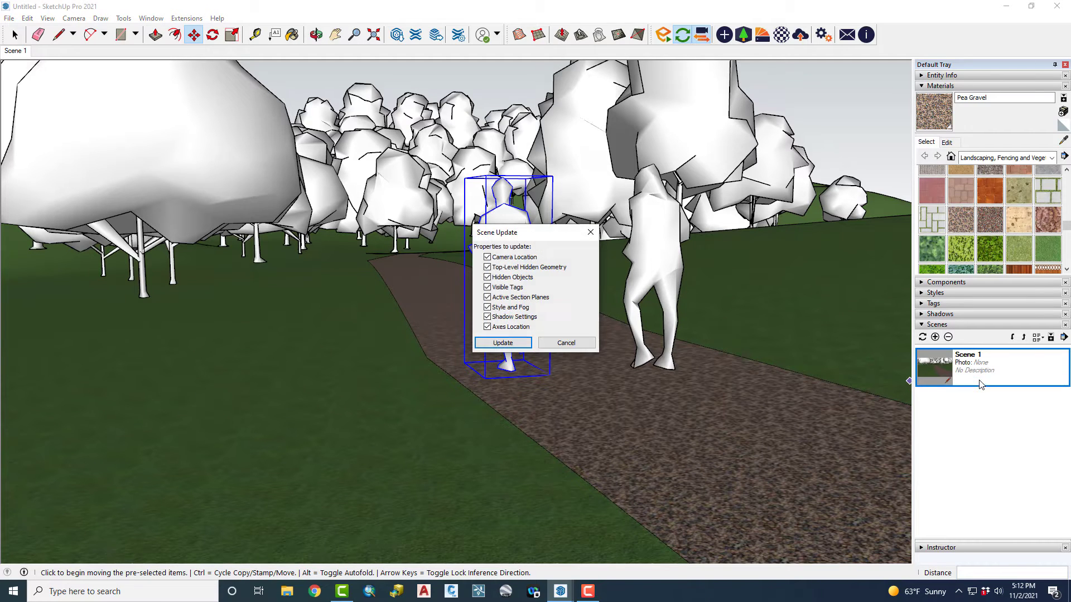
{"action": "left_click", "coordinate": [502, 343]}
{"action": "left_click", "coordinate": [587, 591]}
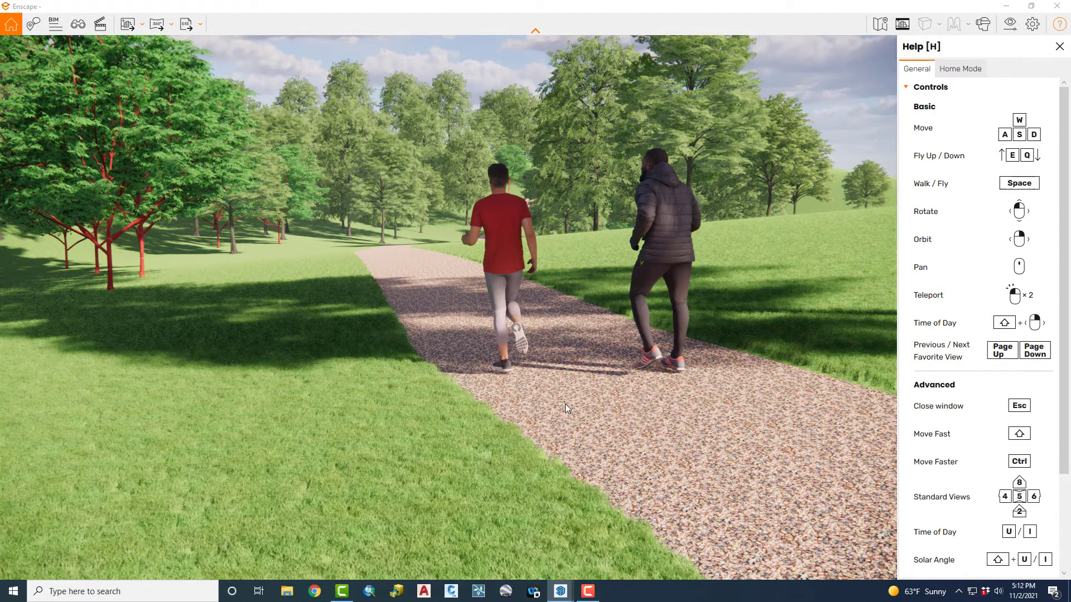
Step: Set the sun to 13:51, turn off Auto Exposure and add 13% depth of field
{"action": "right_click_drag", "start_coordinate": [564, 404], "coordinate": [508, 404], "text": "shift"}
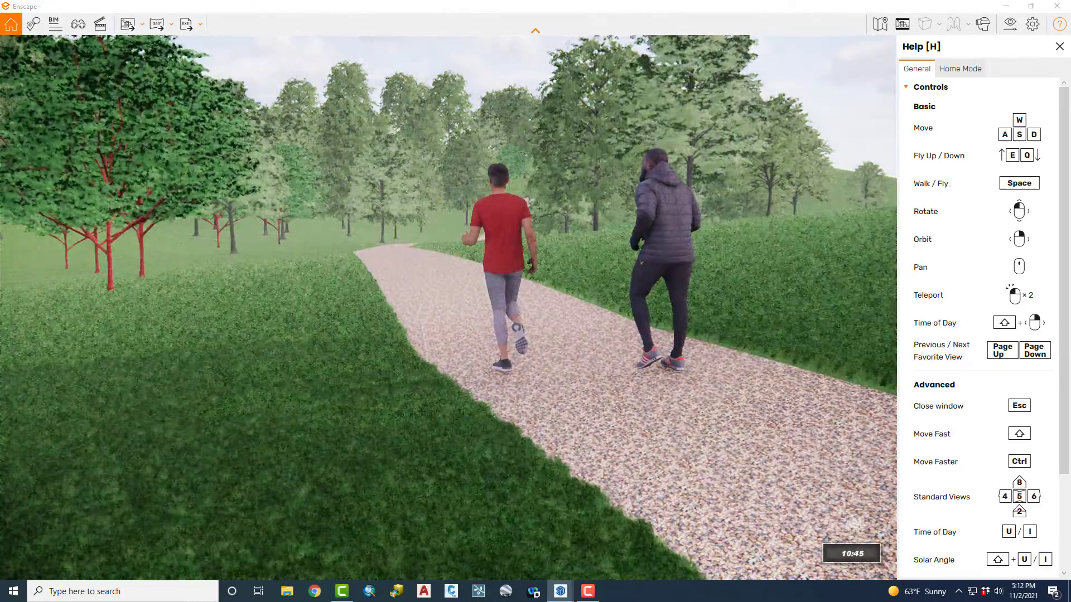
{"action": "left_click", "coordinate": [1010, 23]}
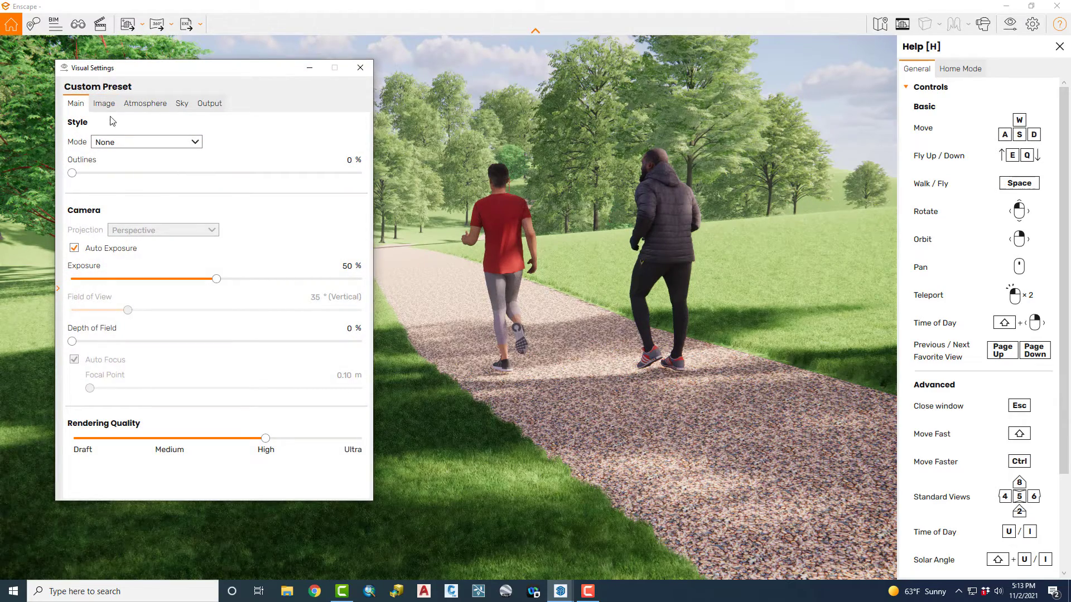
{"action": "left_click", "coordinate": [117, 251]}
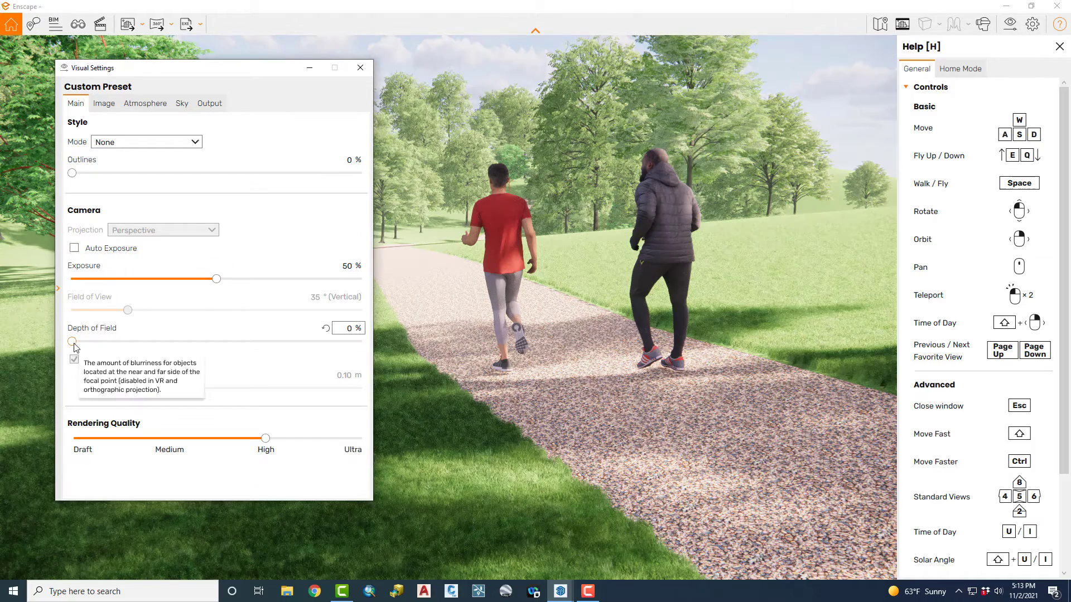
{"action": "left_click_drag", "start_coordinate": [72, 341], "coordinate": [111, 347]}
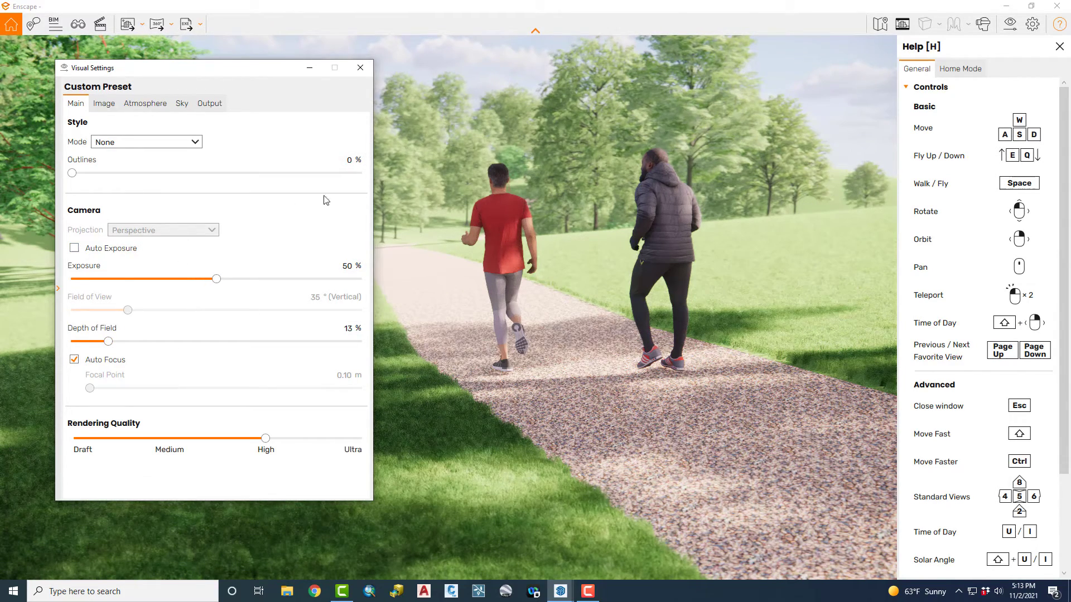
Step: Review the Image and Atmosphere settings, then close Visual Settings
{"action": "left_click", "coordinate": [115, 104]}
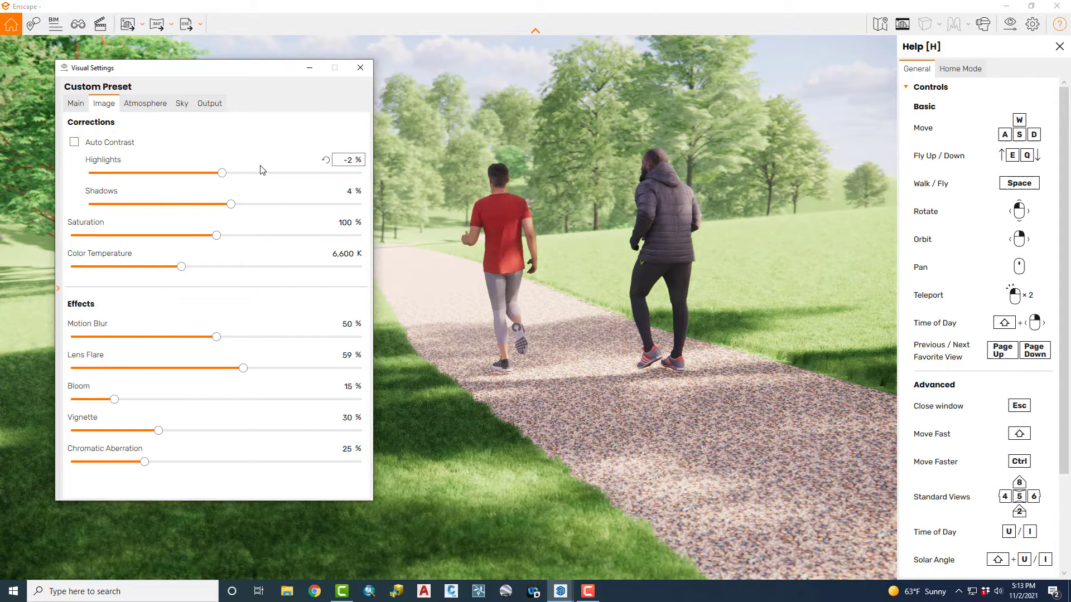
{"action": "left_click", "coordinate": [146, 107]}
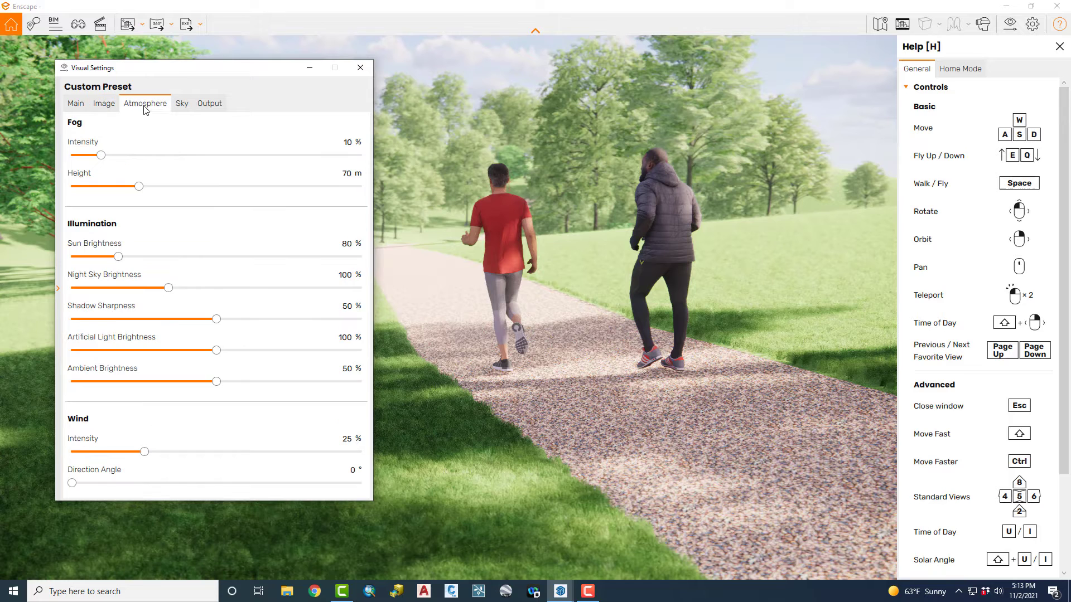
{"action": "left_click", "coordinate": [361, 69]}
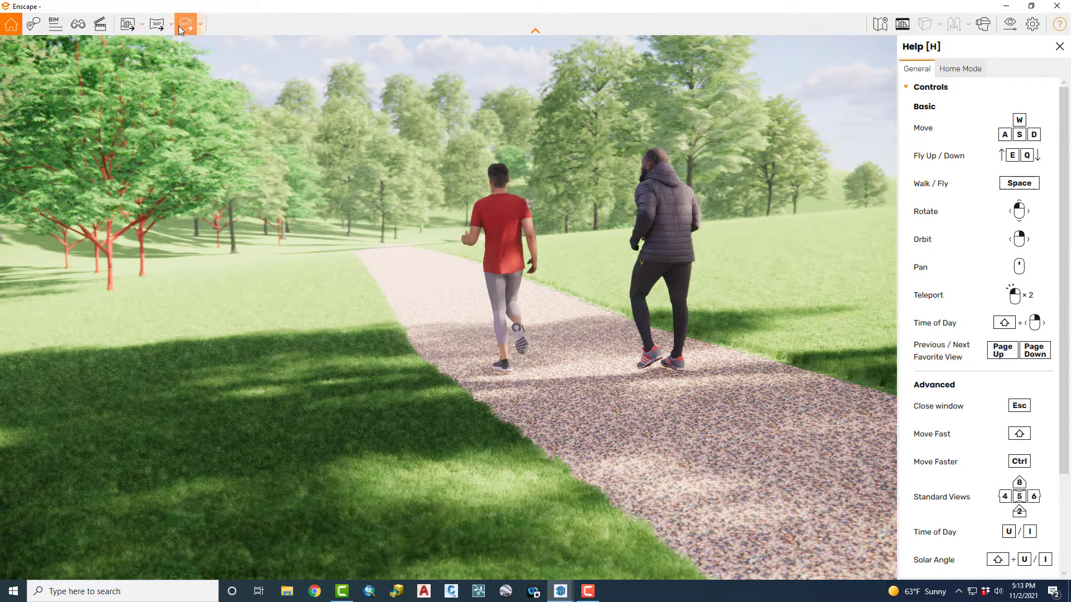
{"action": "left_click", "coordinate": [130, 27]}
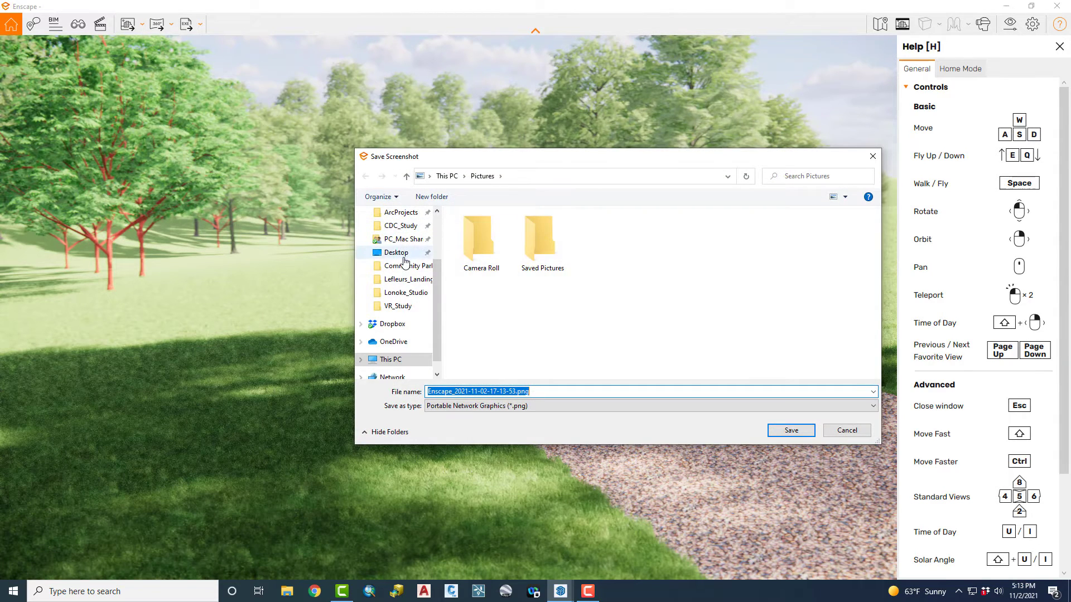
{"action": "left_click", "coordinate": [415, 254]}
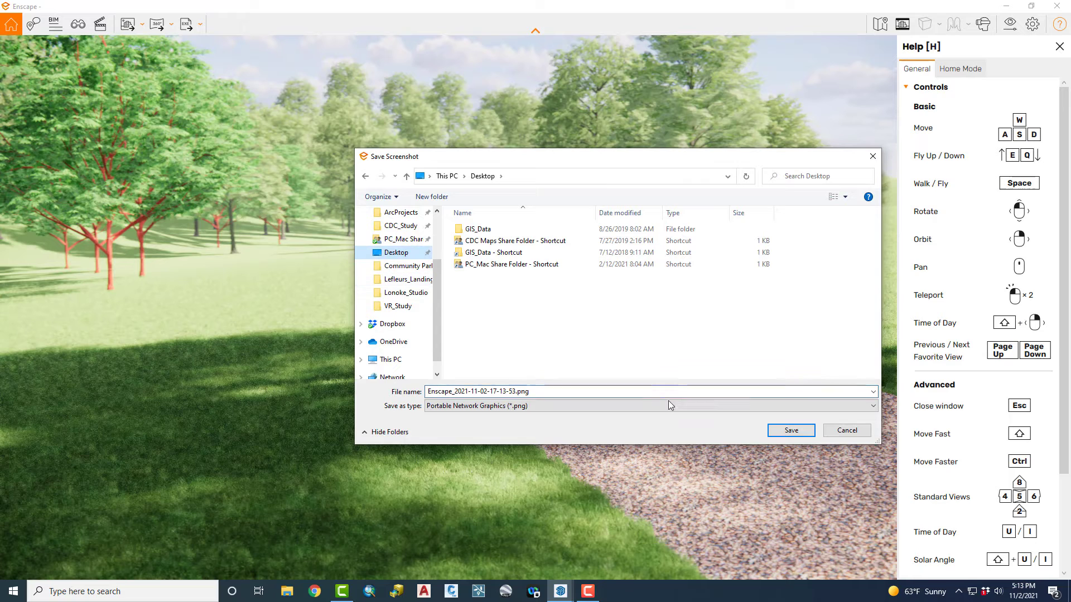
{"action": "left_click", "coordinate": [485, 406]}
{"action": "left_click", "coordinate": [483, 426]}
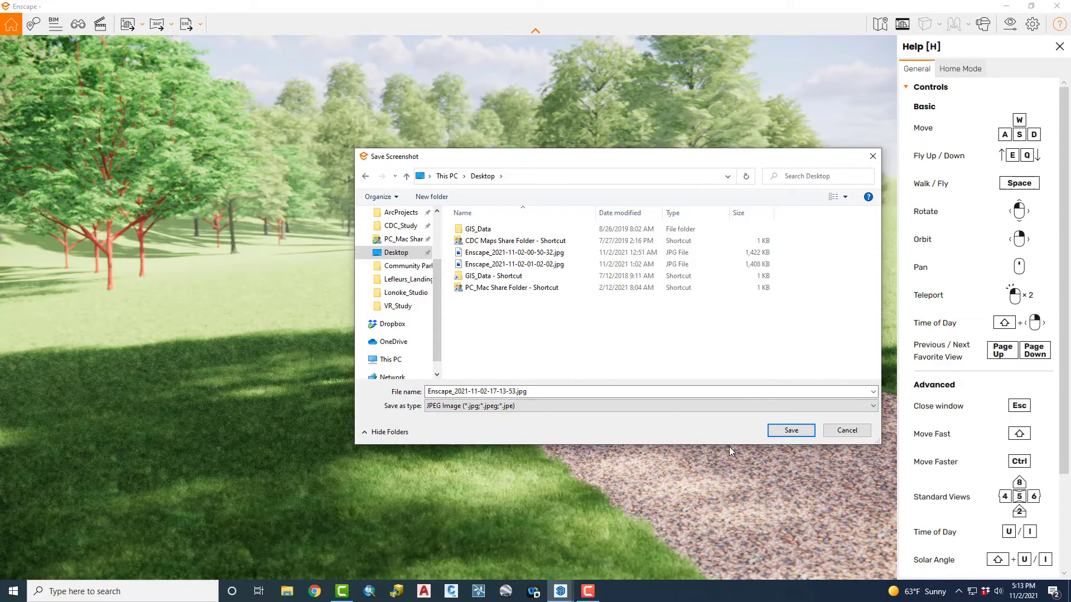
{"action": "left_click", "coordinate": [781, 431]}
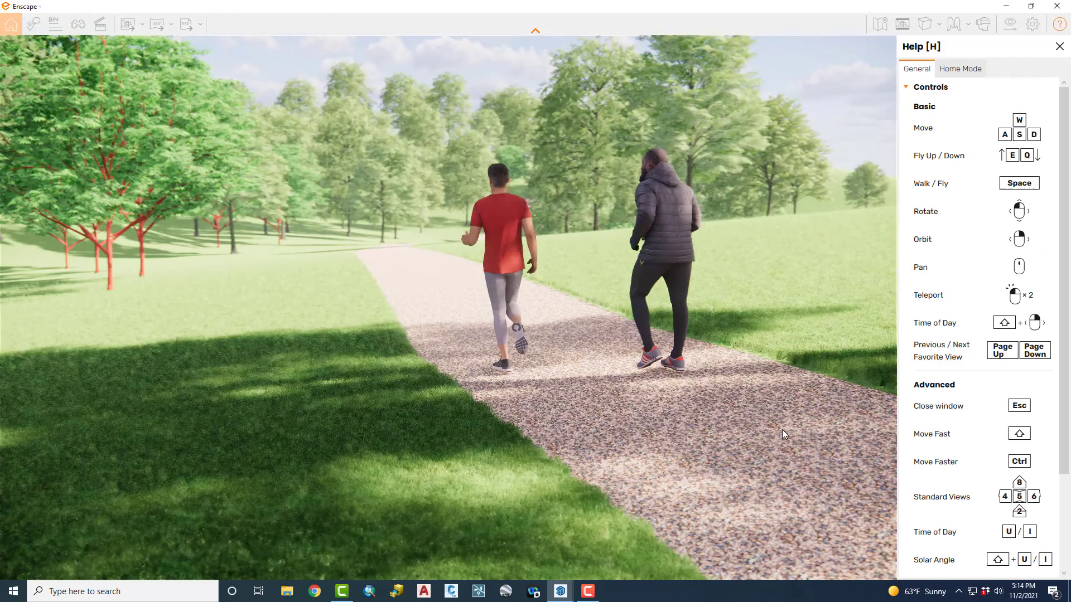
{"action": "key", "text": "super+e"}
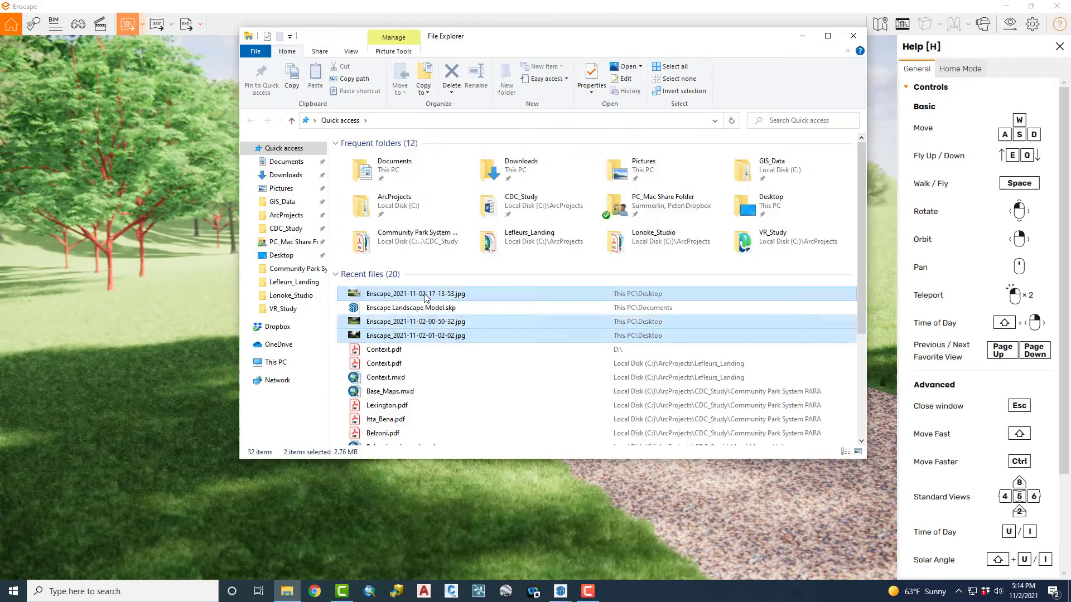
{"action": "double_click", "coordinate": [507, 305]}
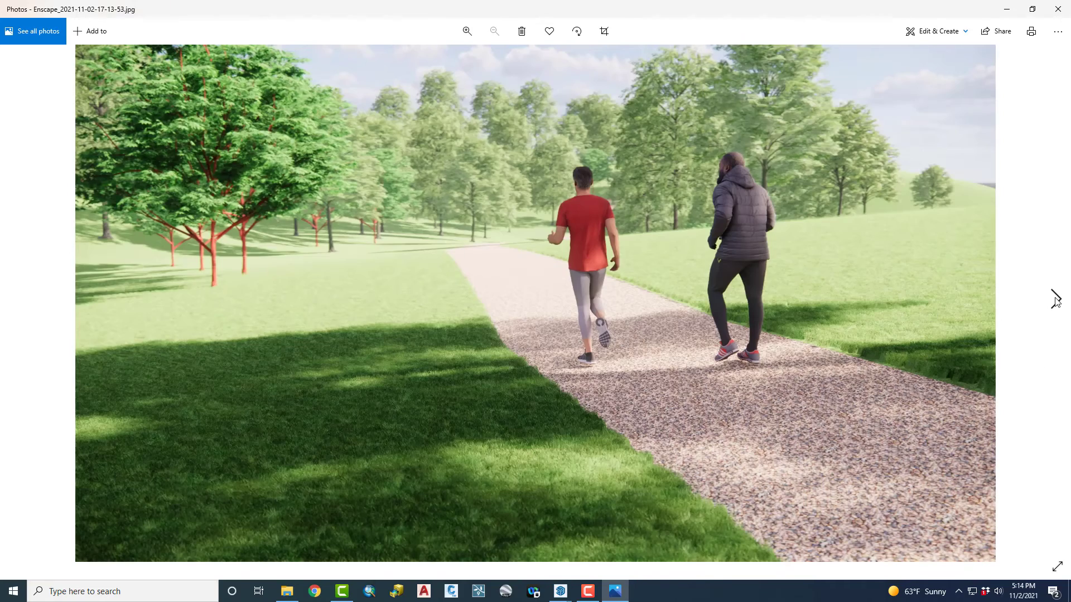
{"action": "left_click", "coordinate": [1055, 299]}
{"action": "left_click", "coordinate": [1055, 299]}
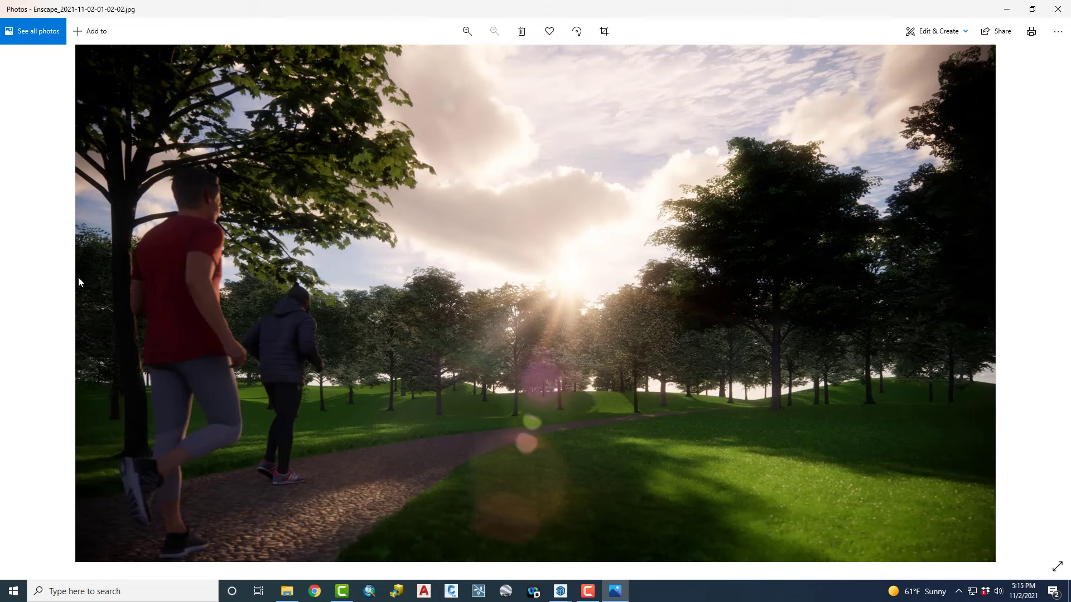
{"action": "left_click", "coordinate": [16, 301]}
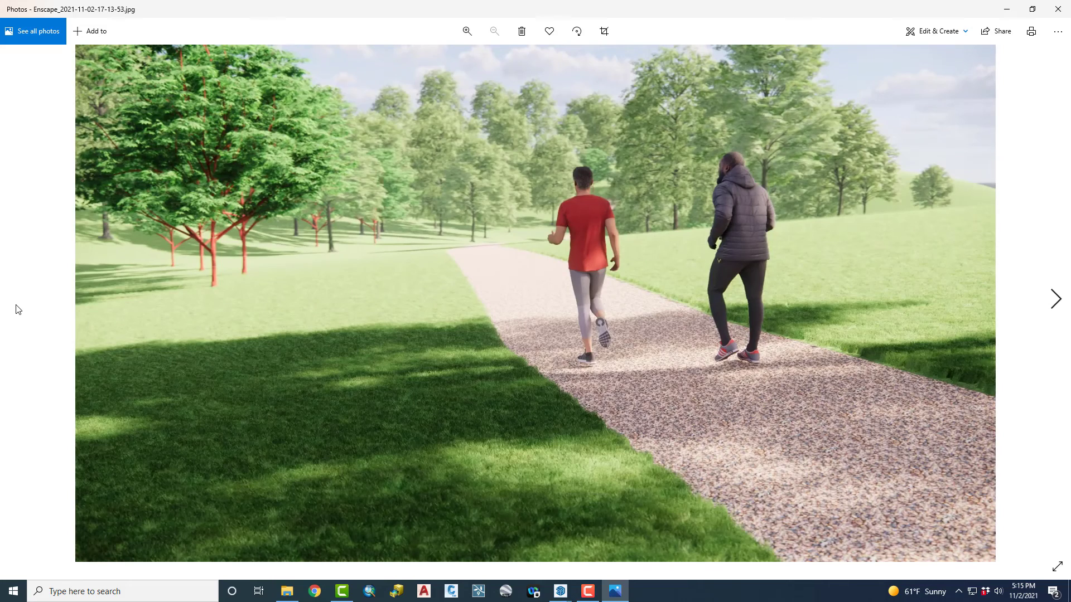
Step: Back in SketchUp, switch to the Select tool and zoom extents to show the whole terrain
{"action": "mouse_move", "coordinate": [560, 591]}
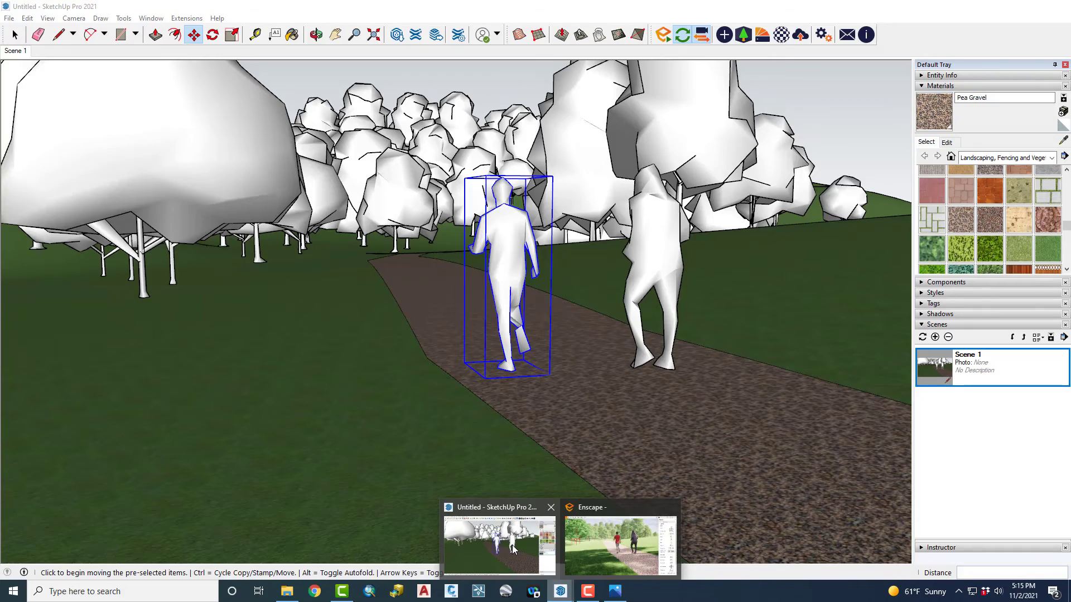
{"action": "left_click", "coordinate": [513, 550]}
{"action": "key", "text": "space"}
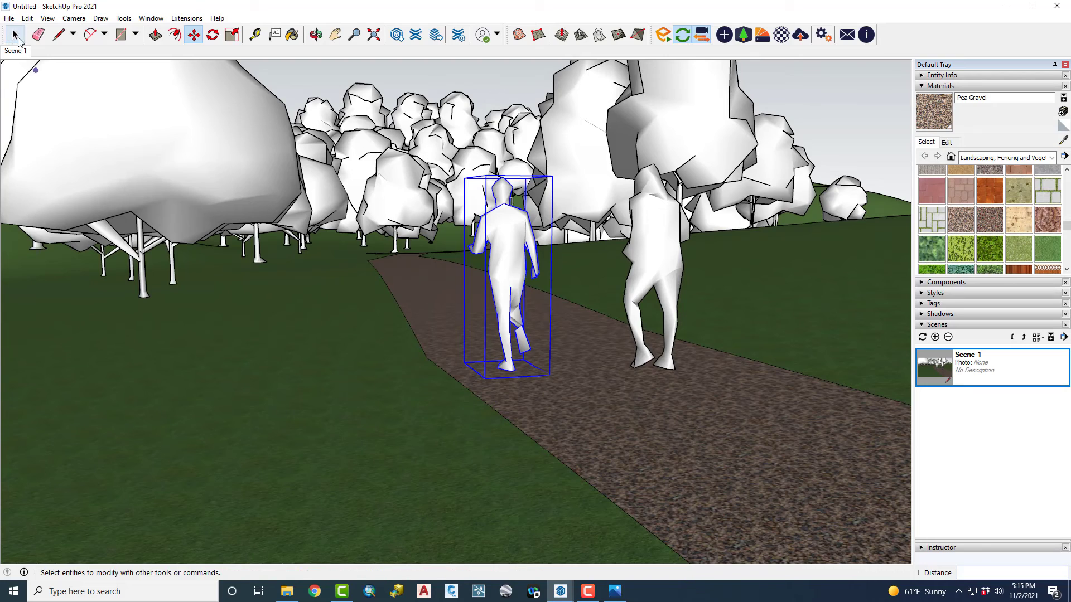
{"action": "key", "text": "shift+z"}
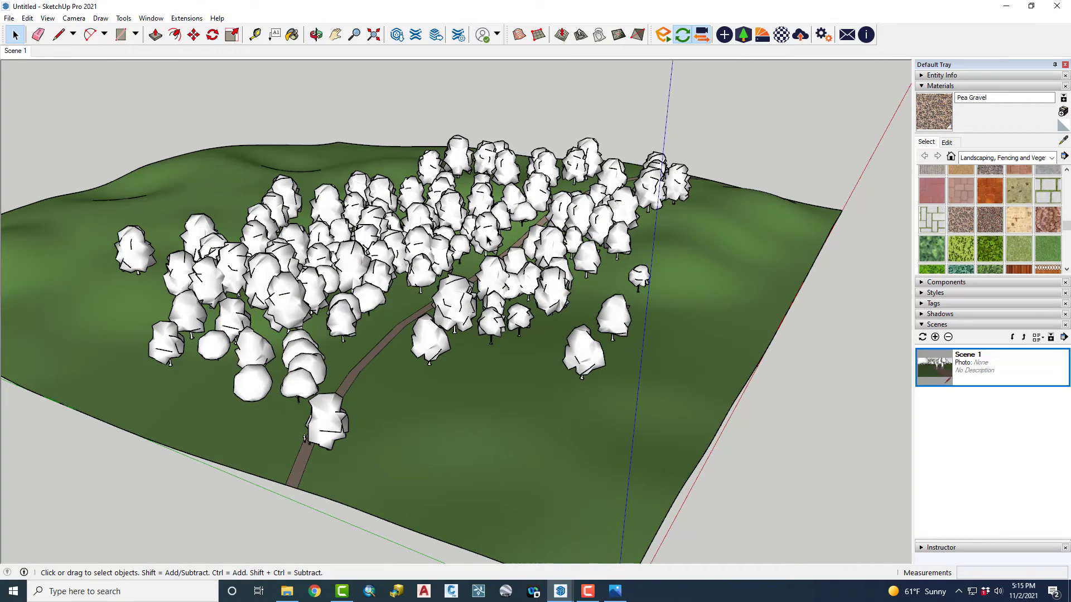